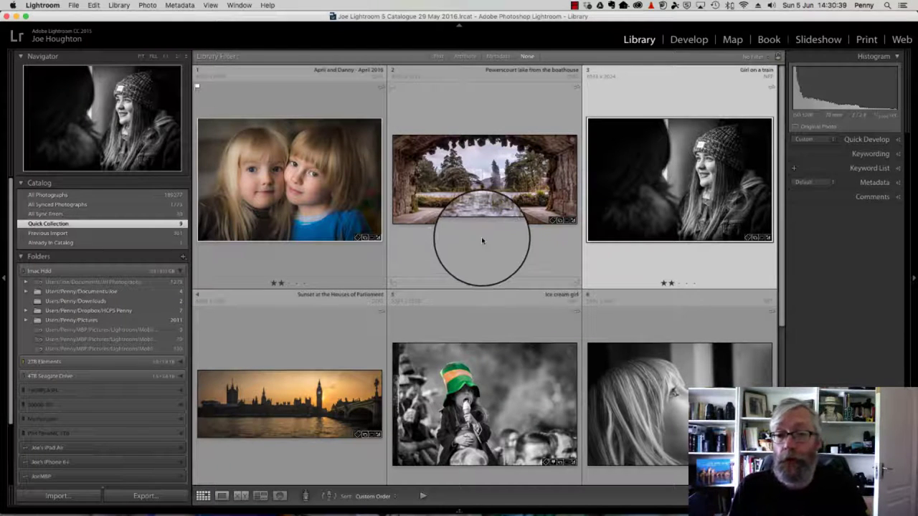
# Step: Select the Girl on a train photo in the grid
pyautogui.click(615, 216)
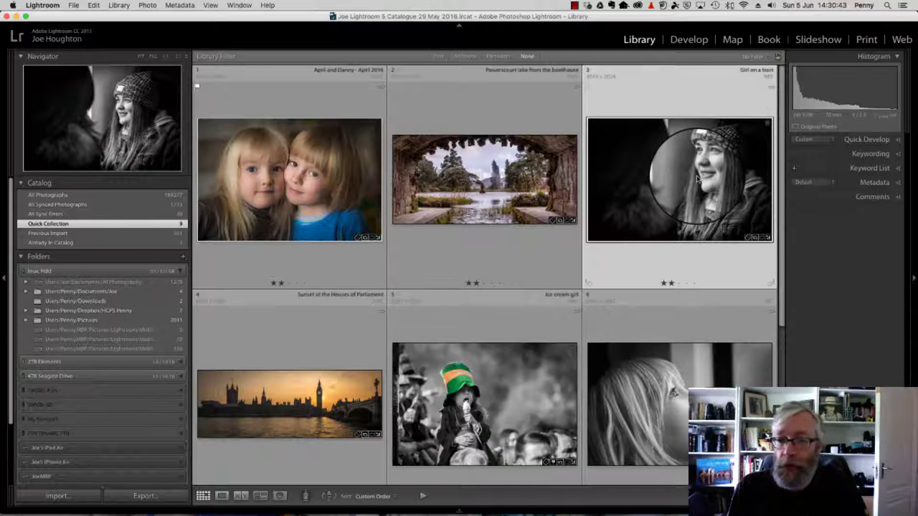
pyautogui.click(481, 166)
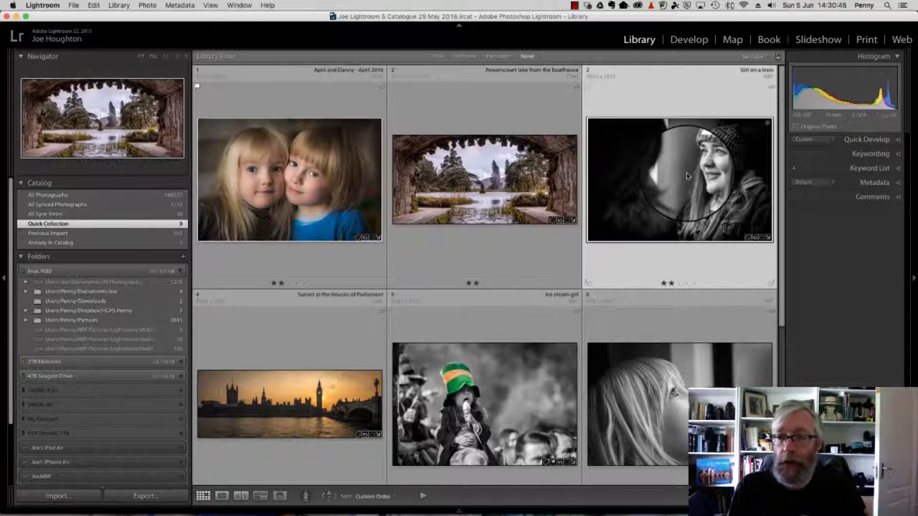
pyautogui.click(687, 176)
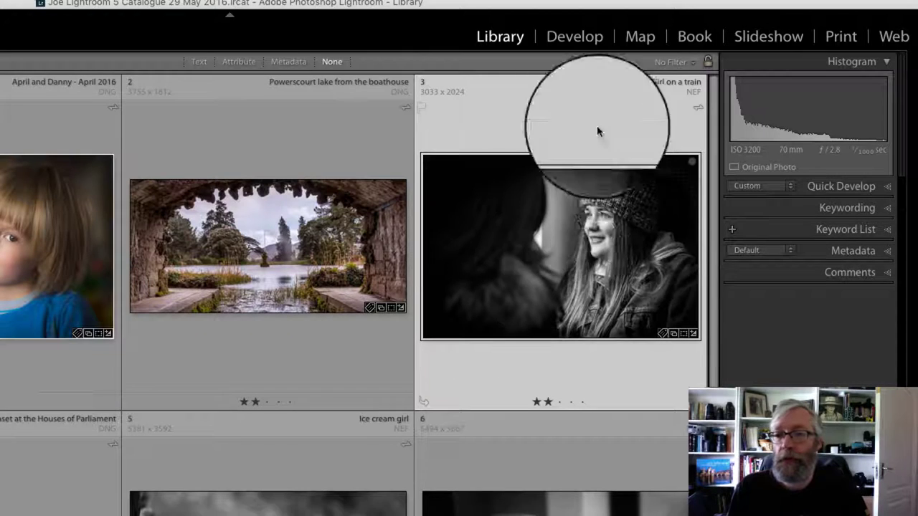
# Step: Add the keywords girl, mono and black and white to the photo's Keyword Tags
pyautogui.click(887, 210)
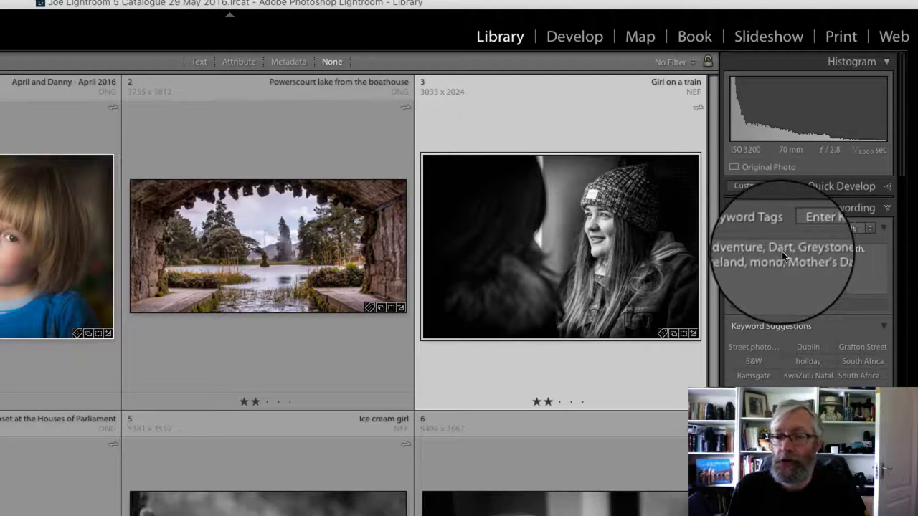
pyautogui.moveTo(780, 251)
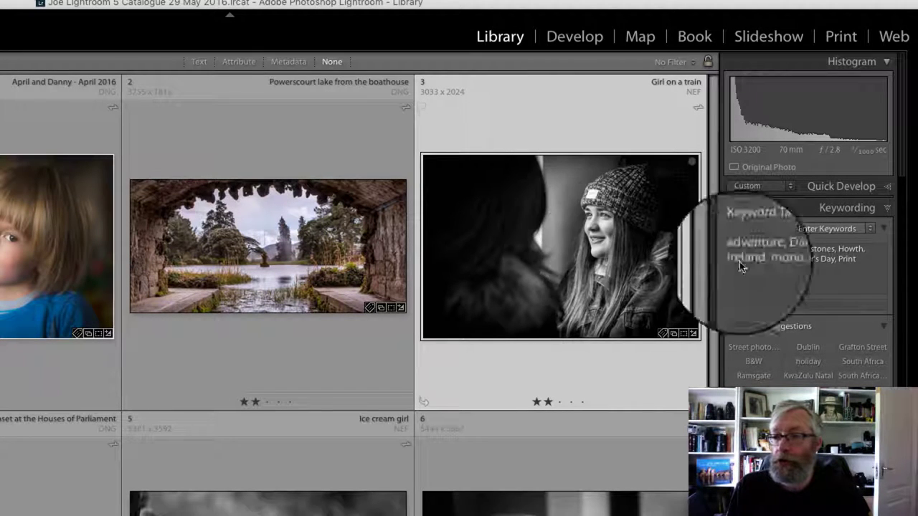
pyautogui.click(869, 261)
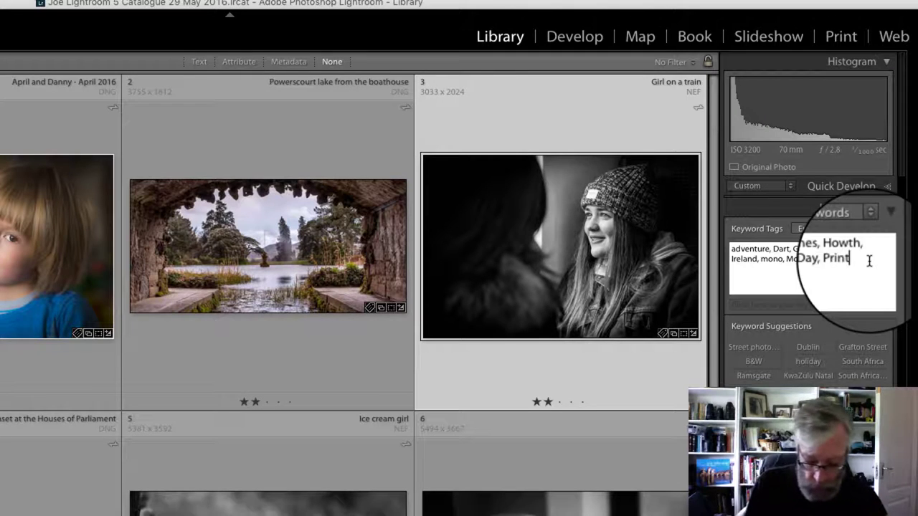
pyautogui.write(', g')
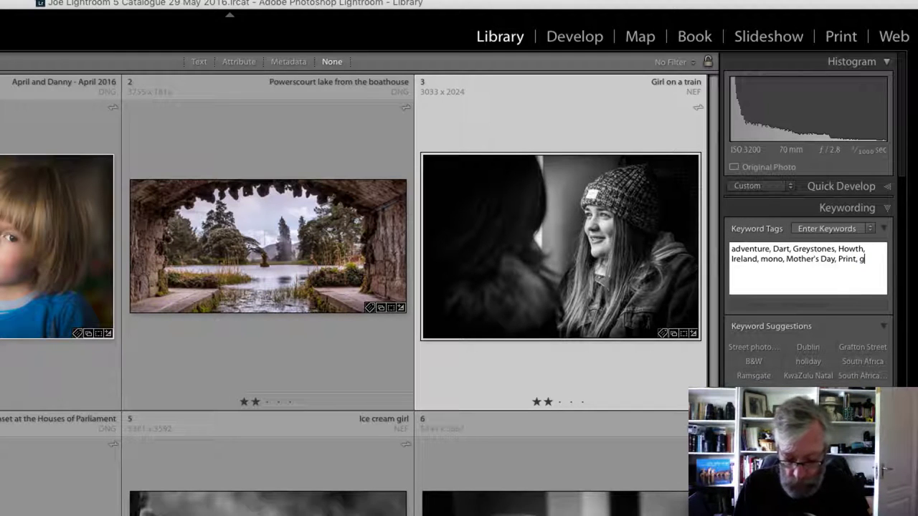
pyautogui.write('irl, ')
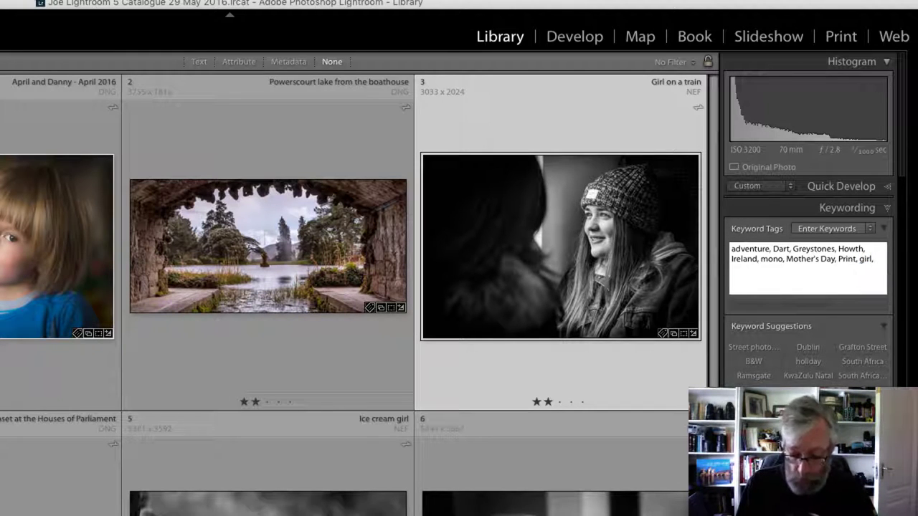
pyautogui.write('mono, bla')
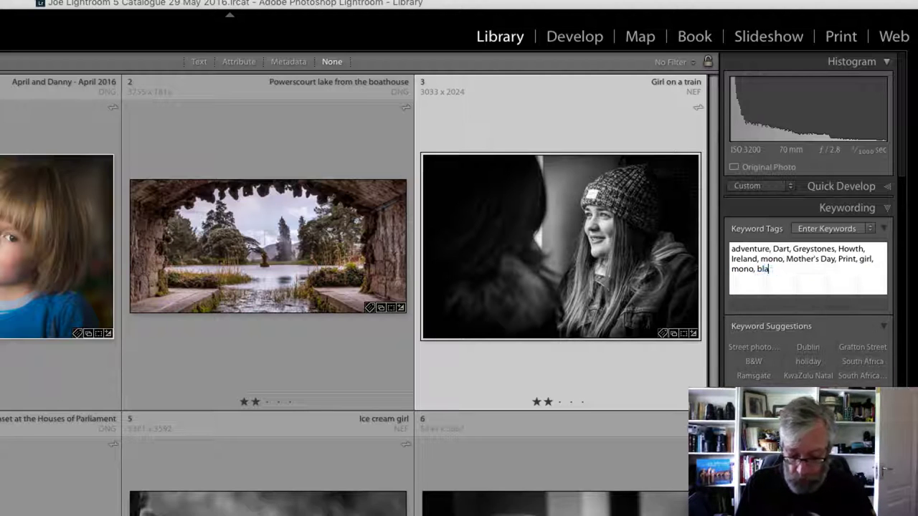
pyautogui.write('ck and white')
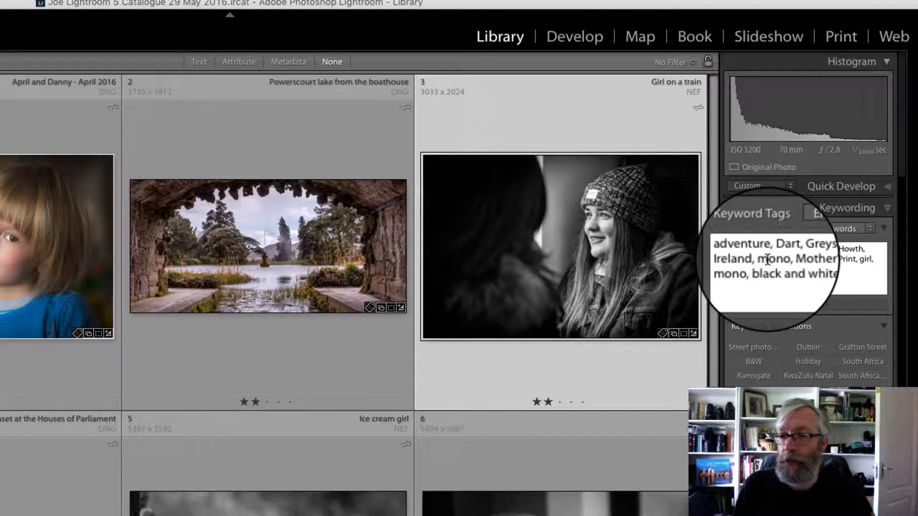
pyautogui.press('Return')
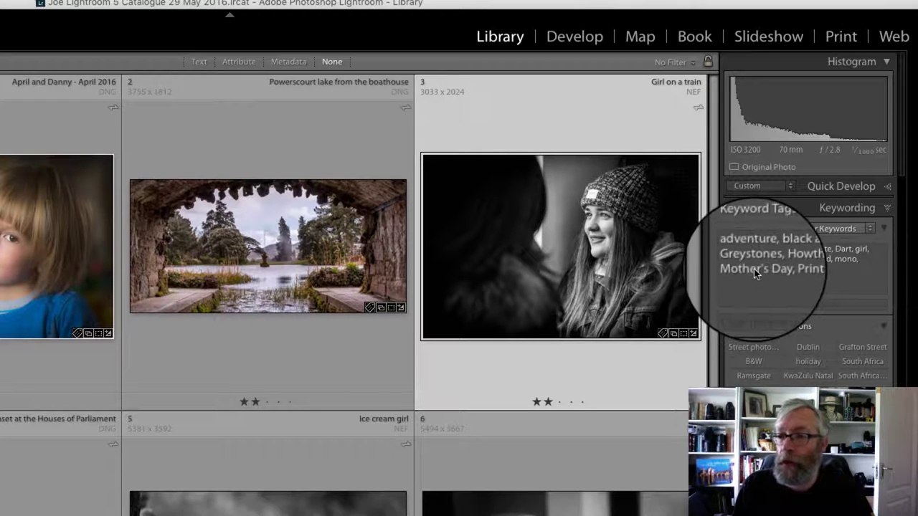
# Step: Collapse Keywording, keep the Metadata title as 'Girl on a train', then collapse Metadata
pyautogui.click(887, 209)
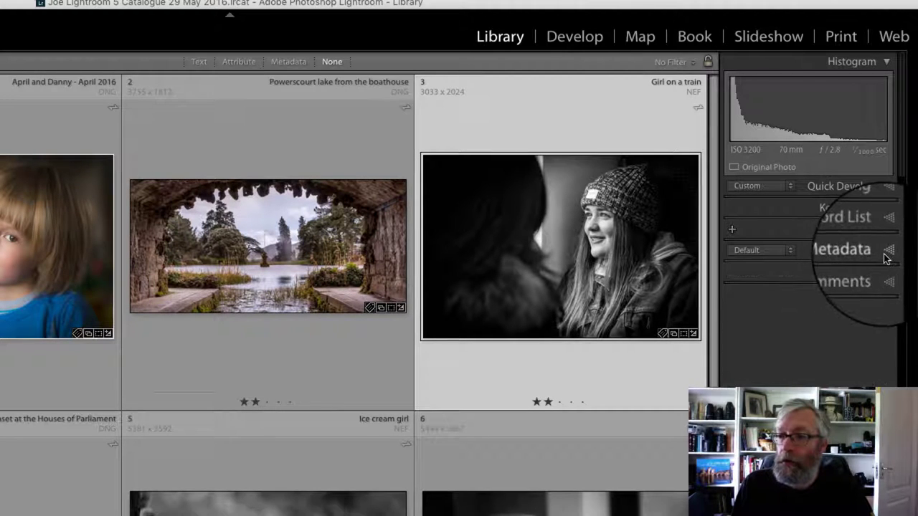
pyautogui.click(887, 254)
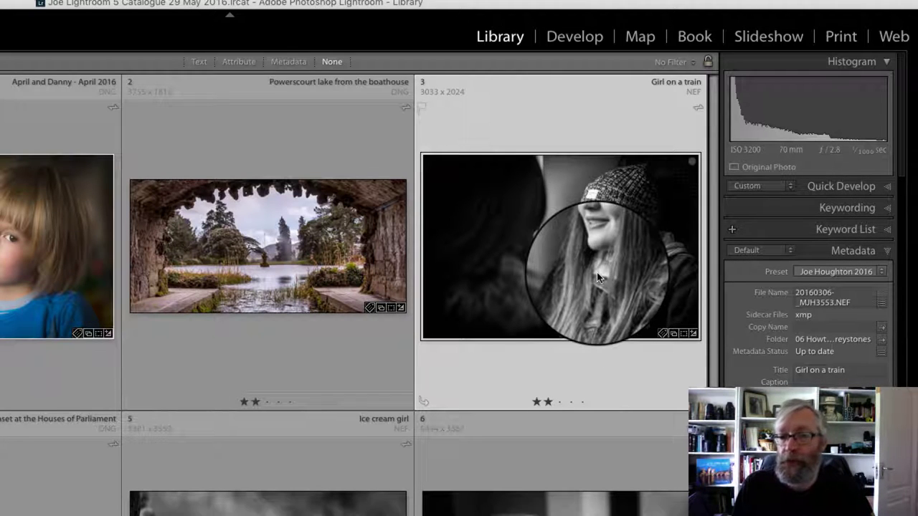
pyautogui.moveTo(599, 278)
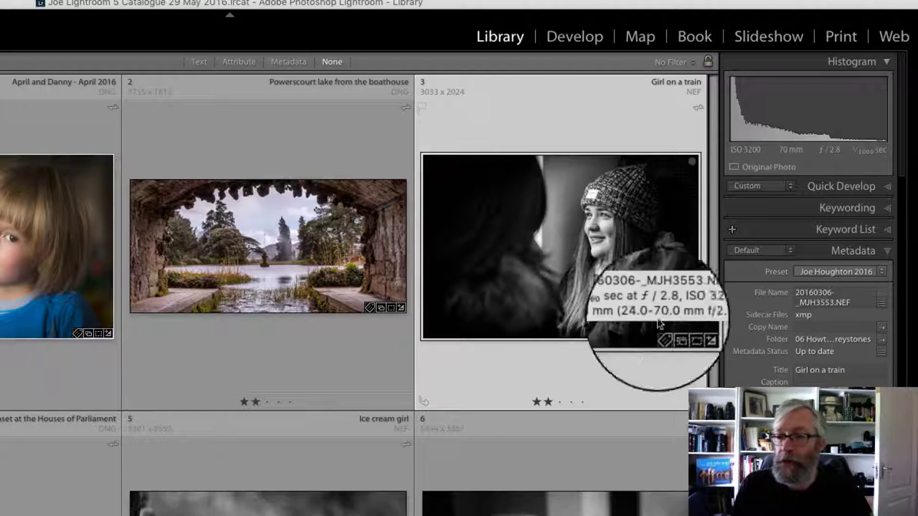
pyautogui.click(840, 373)
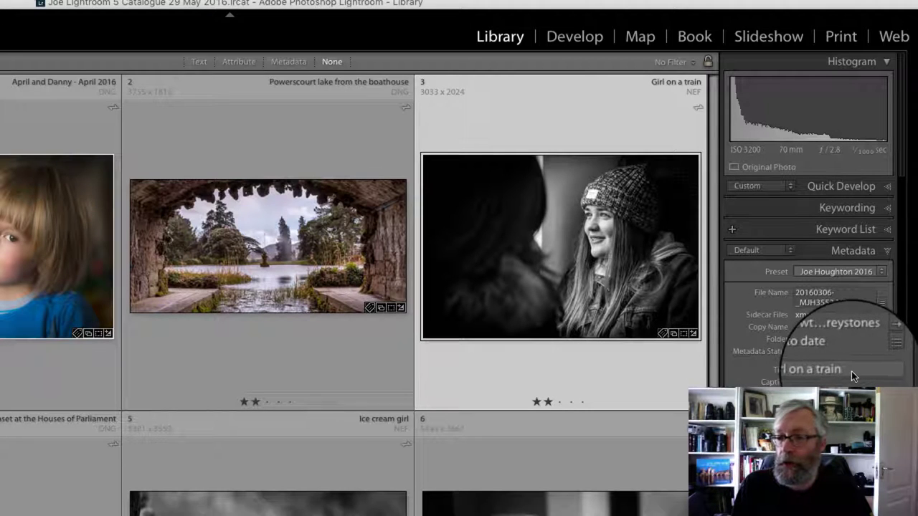
pyautogui.tripleClick(852, 370)
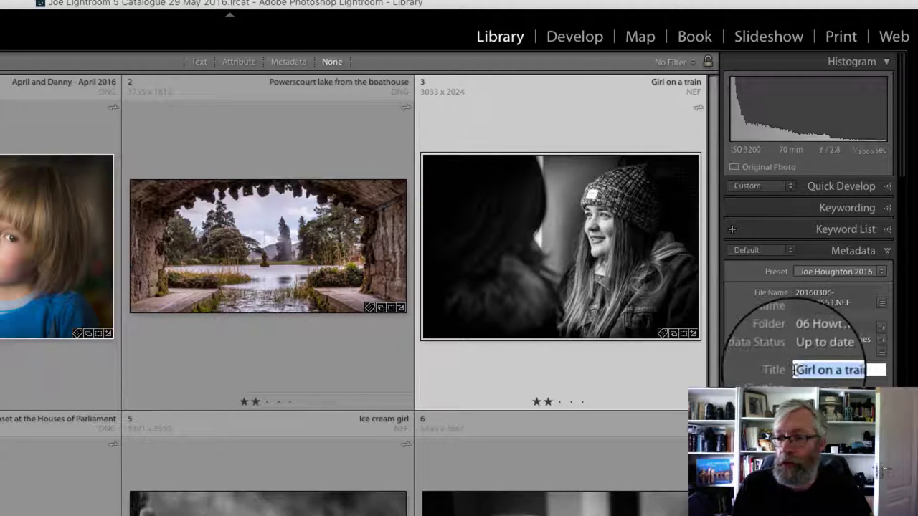
pyautogui.press('Tab')
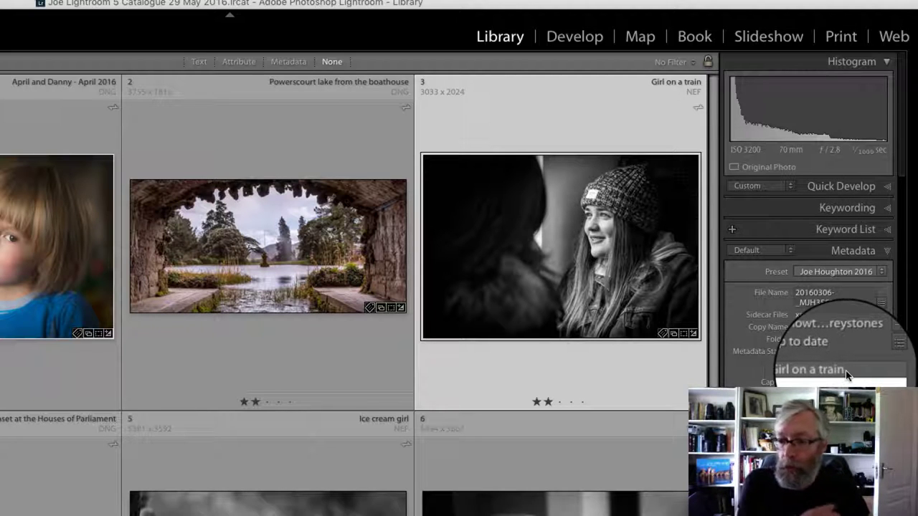
pyautogui.click(888, 252)
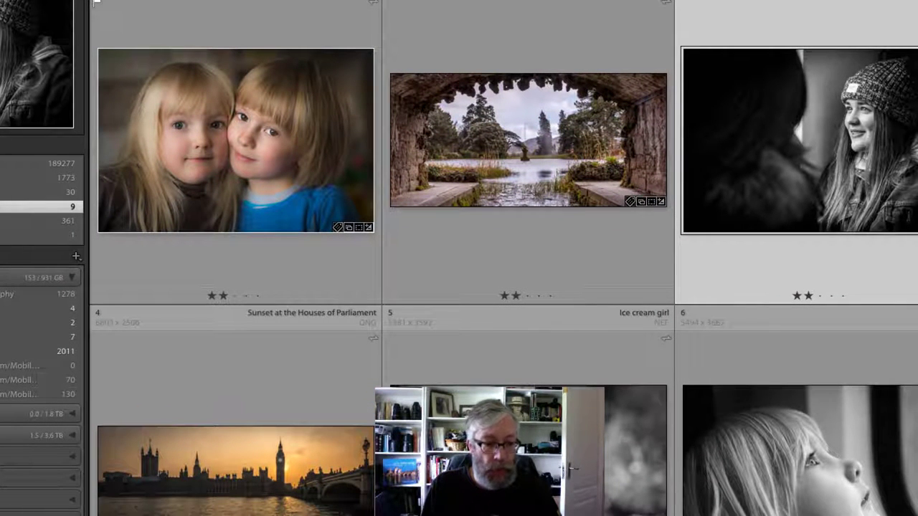
# Step: Open the Export One File dialog for Girl on a train and move it higher on screen
pyautogui.press('super+shift+e')
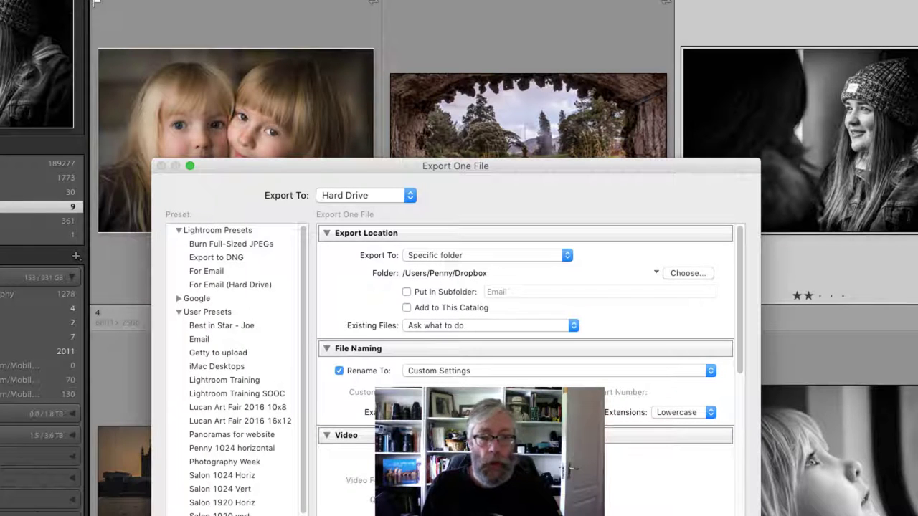
pyautogui.moveTo(441, 162); pyautogui.dragTo(474, 18)
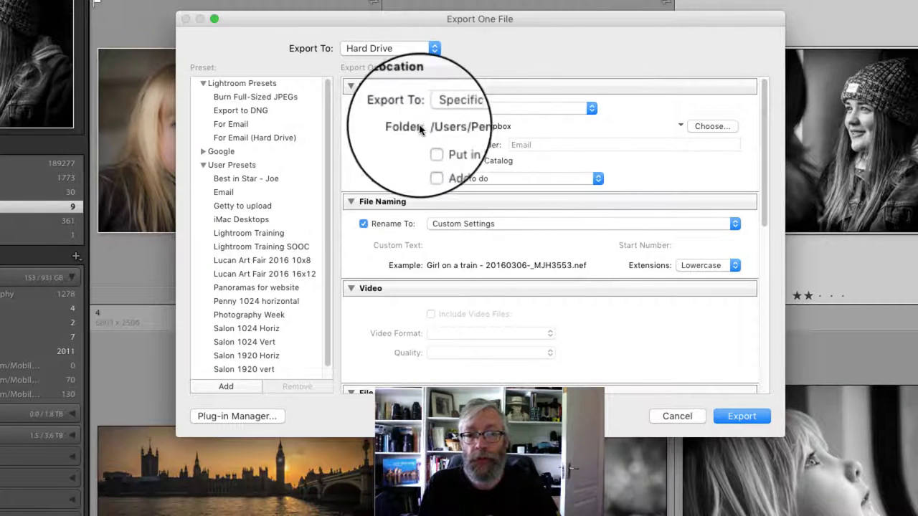
# Step: Create a new 'Club images' folder inside Joe from the export folder picker
pyautogui.click(702, 128)
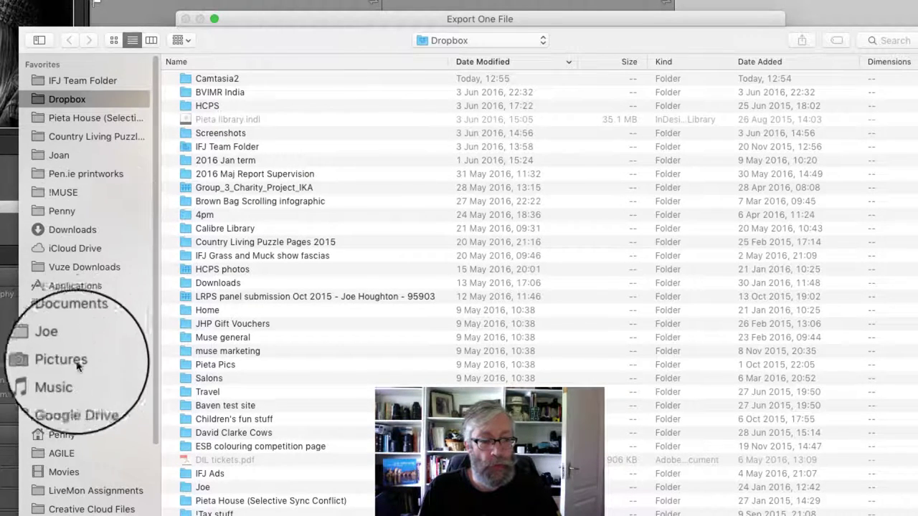
pyautogui.click(58, 341)
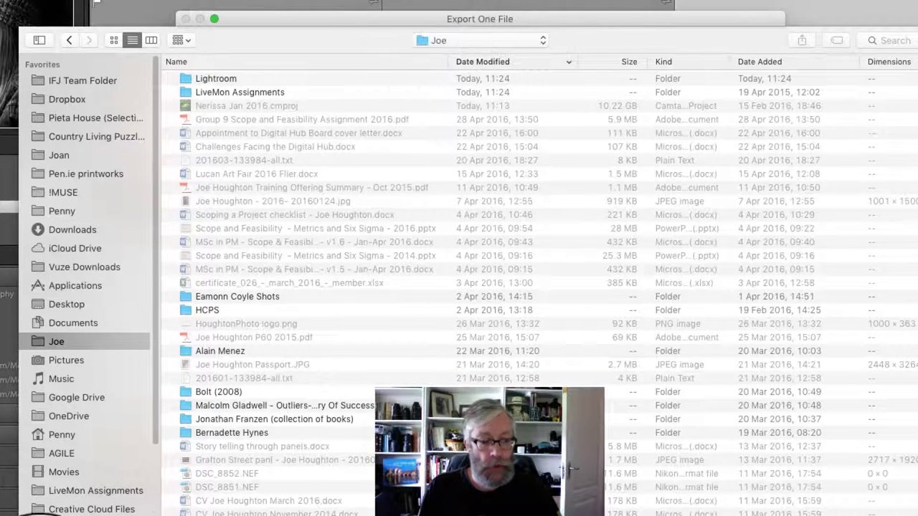
pyautogui.click(64, 514)
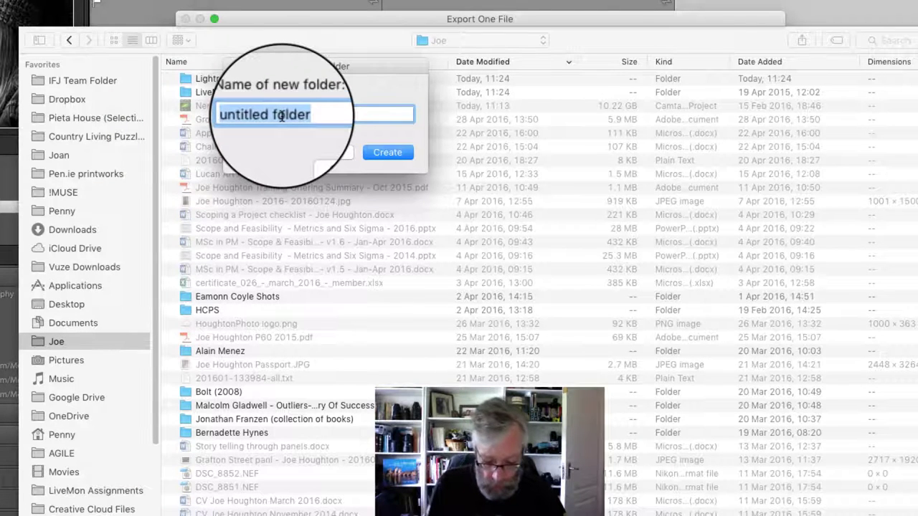
pyautogui.write('Club images')
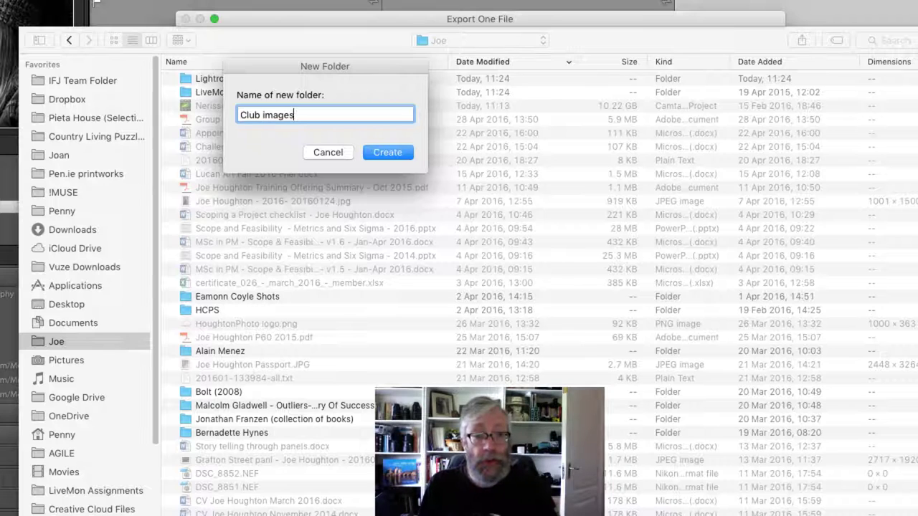
pyautogui.click(394, 154)
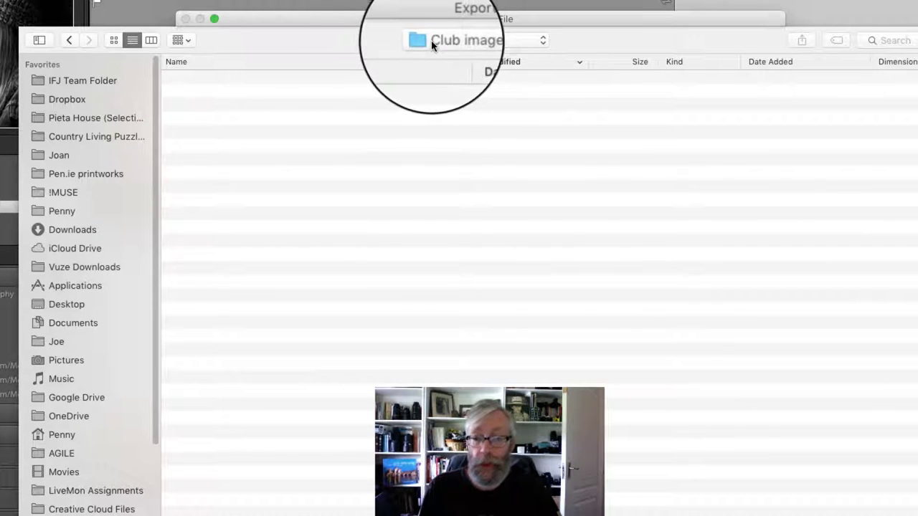
# Step: Use Club images as the export folder with a 'June 2016' subfolder
pyautogui.press('Return')
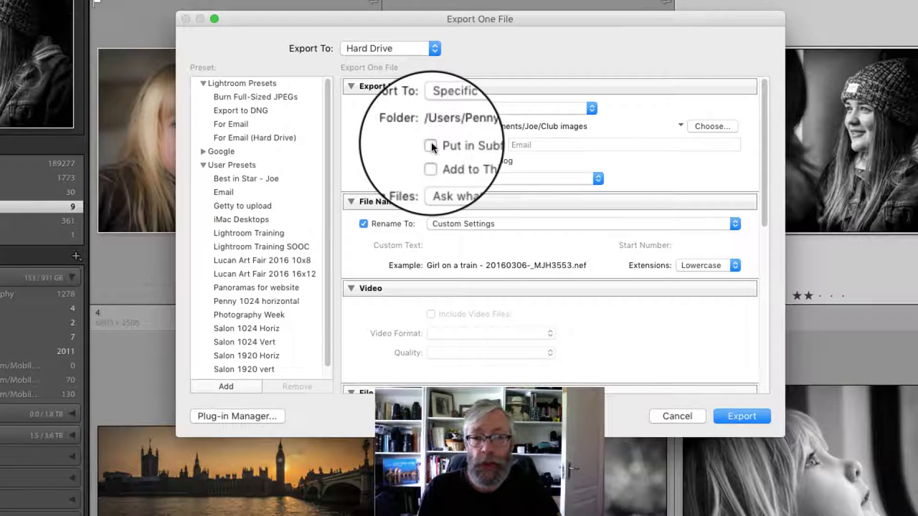
pyautogui.click(431, 146)
pyautogui.doubleClick(512, 146)
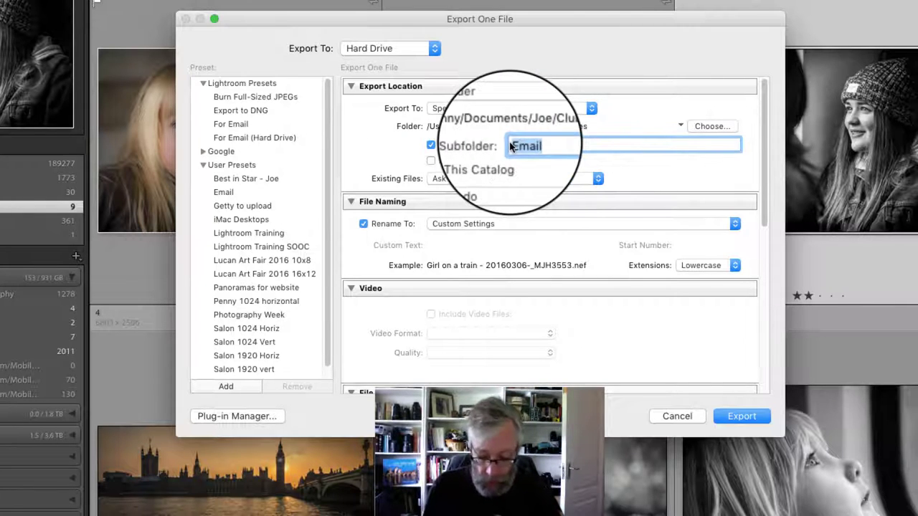
pyautogui.write('June 2016')
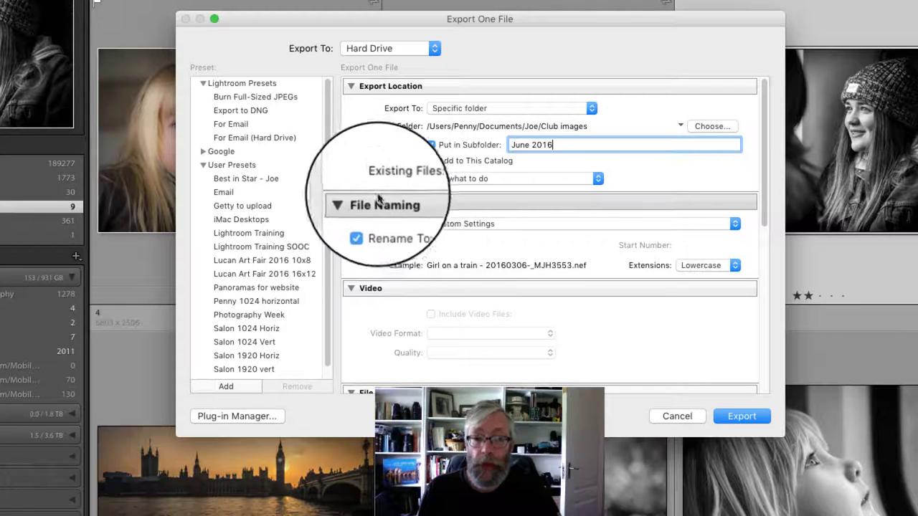
pyautogui.click(508, 225)
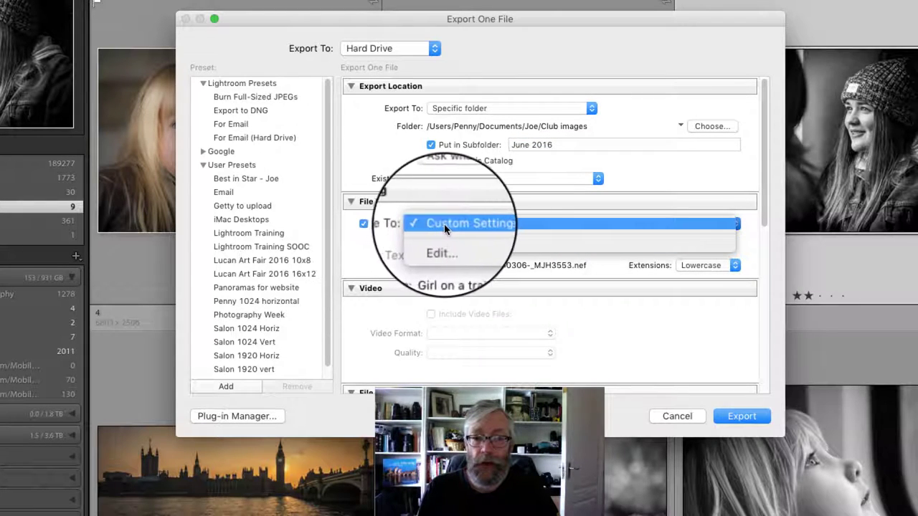
# Step: In the filename template editor, review the image name, sequence, date and metadata options
pyautogui.click(452, 241)
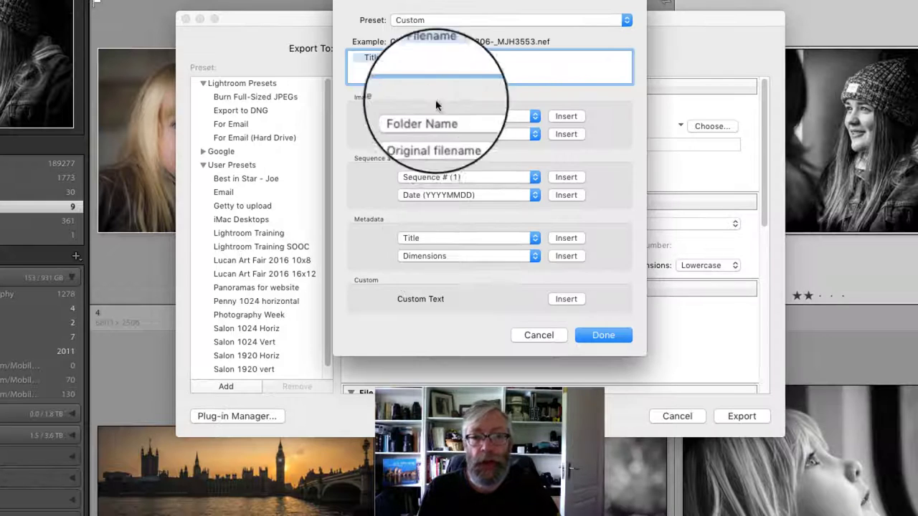
pyautogui.click(534, 117)
pyautogui.click(535, 116)
pyautogui.click(538, 138)
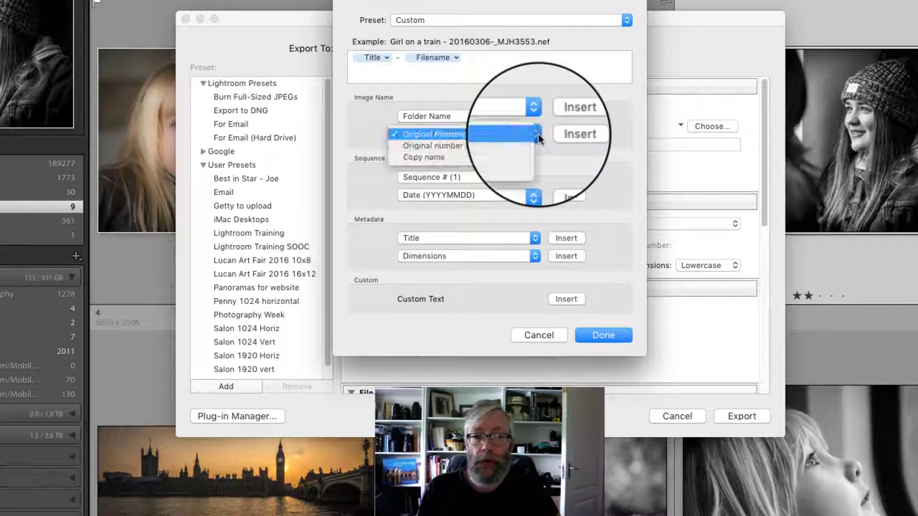
pyautogui.click(537, 178)
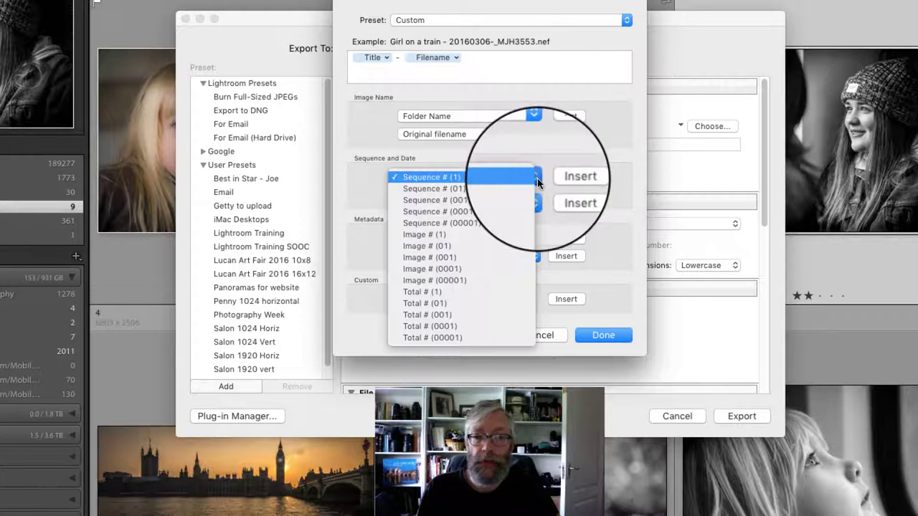
pyautogui.click(537, 178)
pyautogui.click(536, 199)
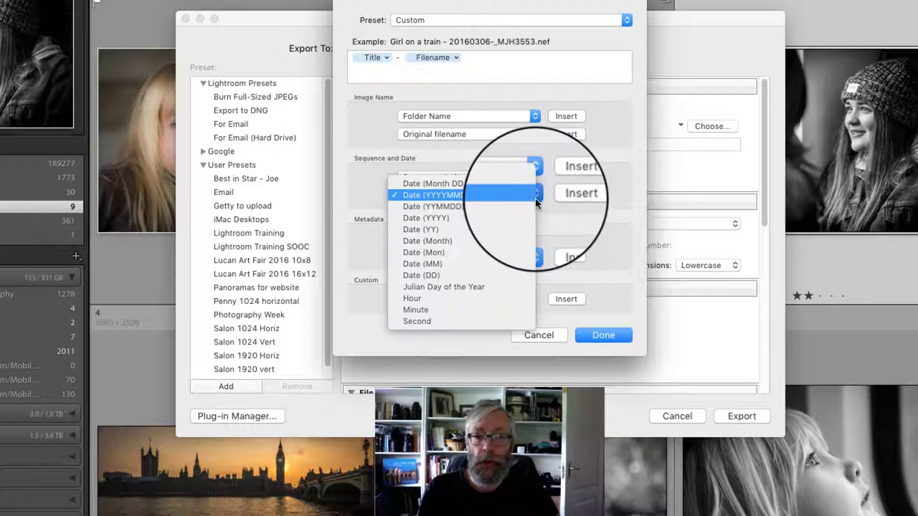
pyautogui.click(536, 199)
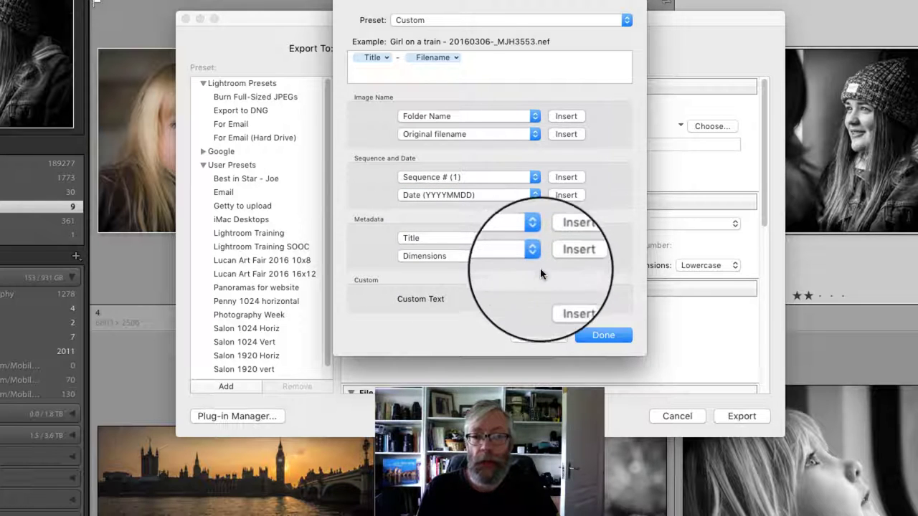
pyautogui.click(537, 239)
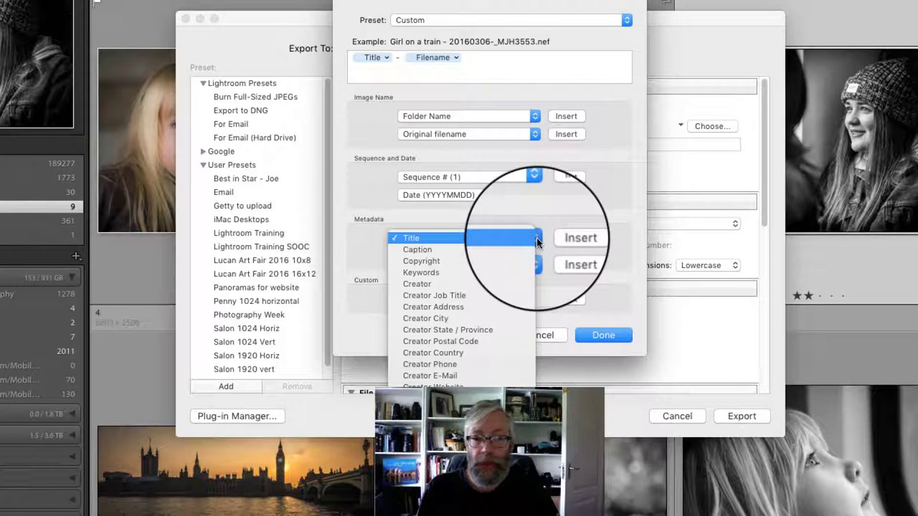
pyautogui.click(537, 240)
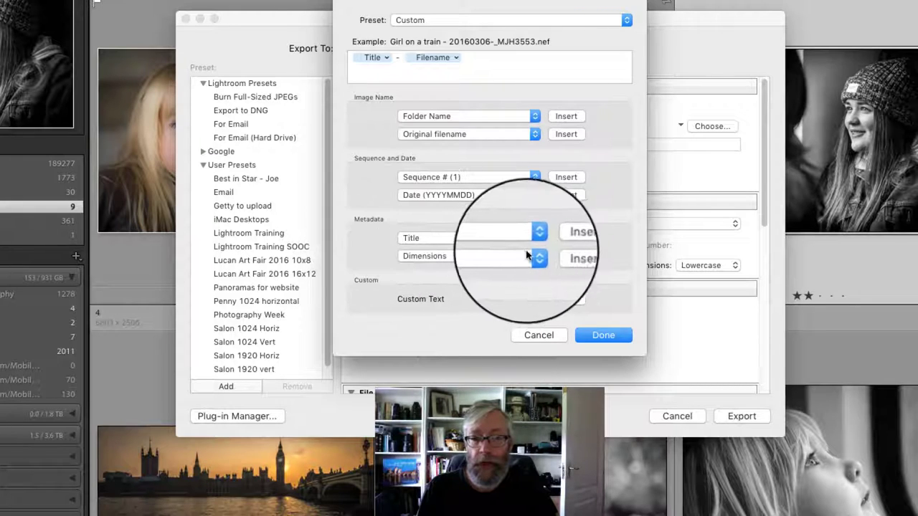
pyautogui.click(537, 240)
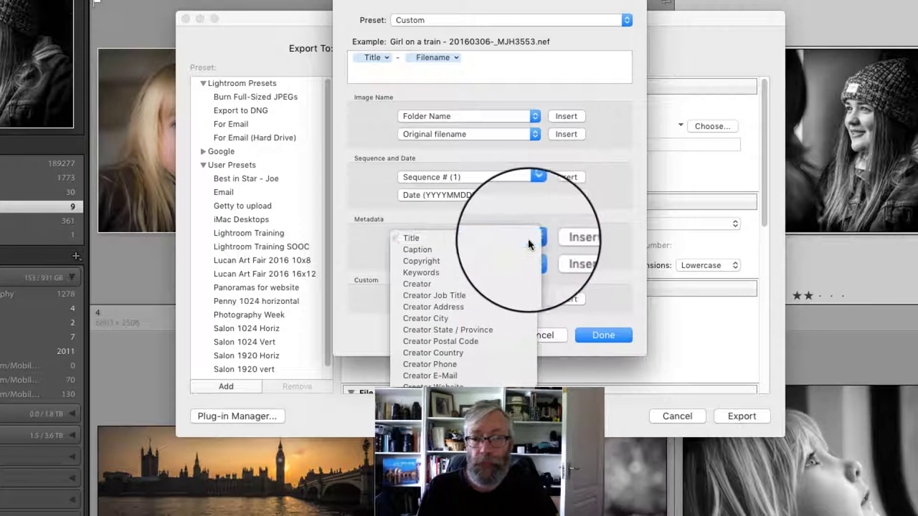
pyautogui.click(536, 241)
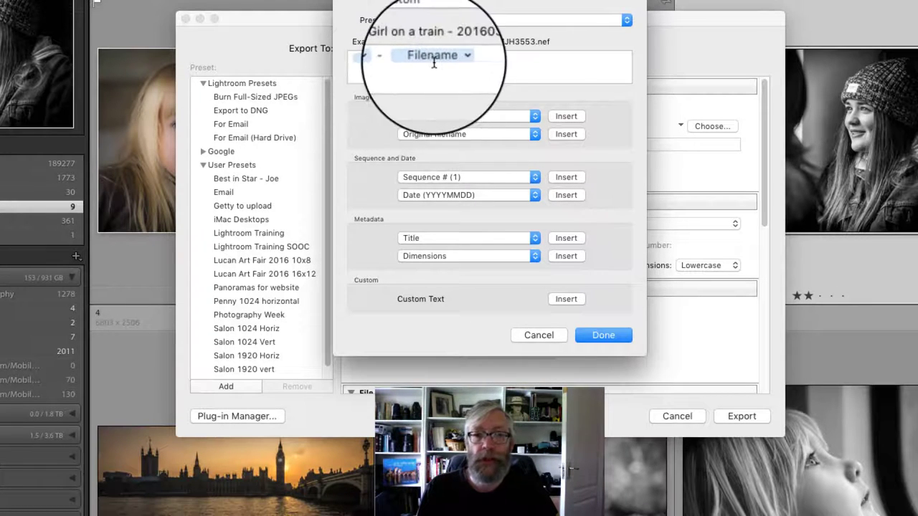
# Step: Rebuild the naming template as Title - Filename and confirm it
pyautogui.click(396, 58)
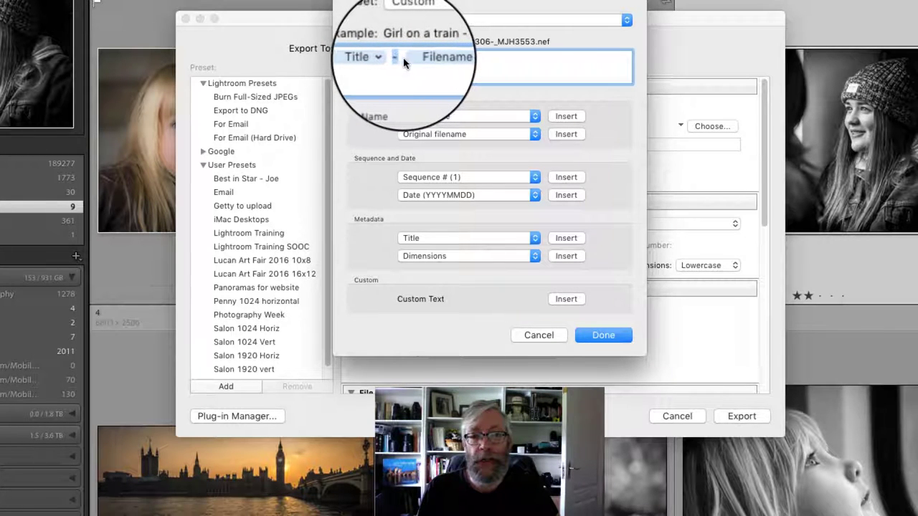
pyautogui.moveTo(405, 63); pyautogui.dragTo(424, 62)
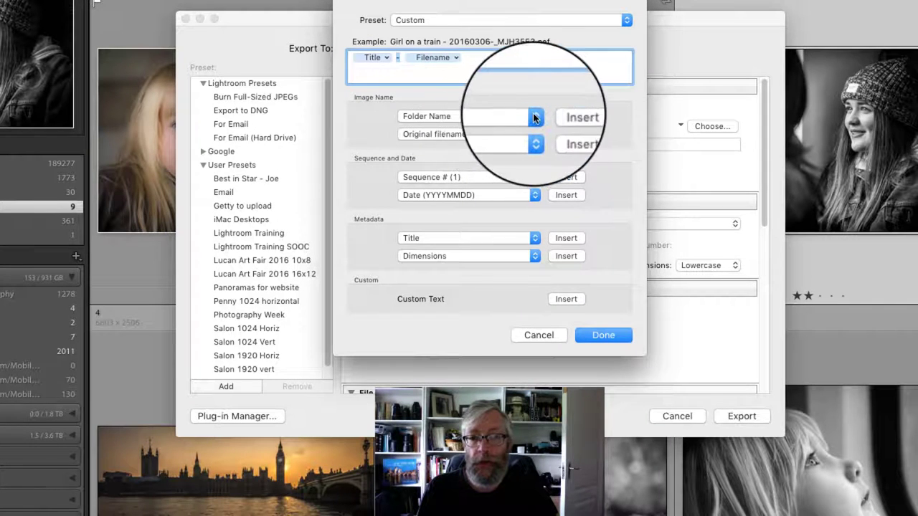
pyautogui.press('BackSpace')
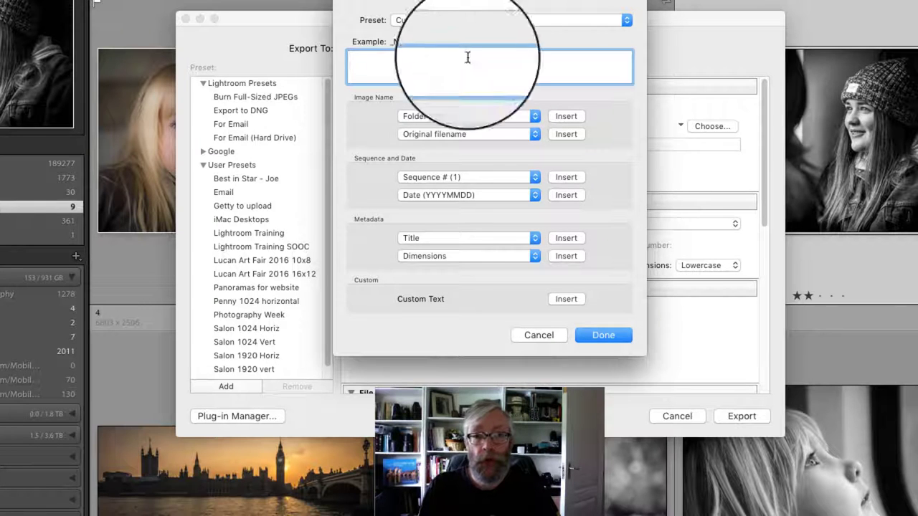
pyautogui.click(561, 237)
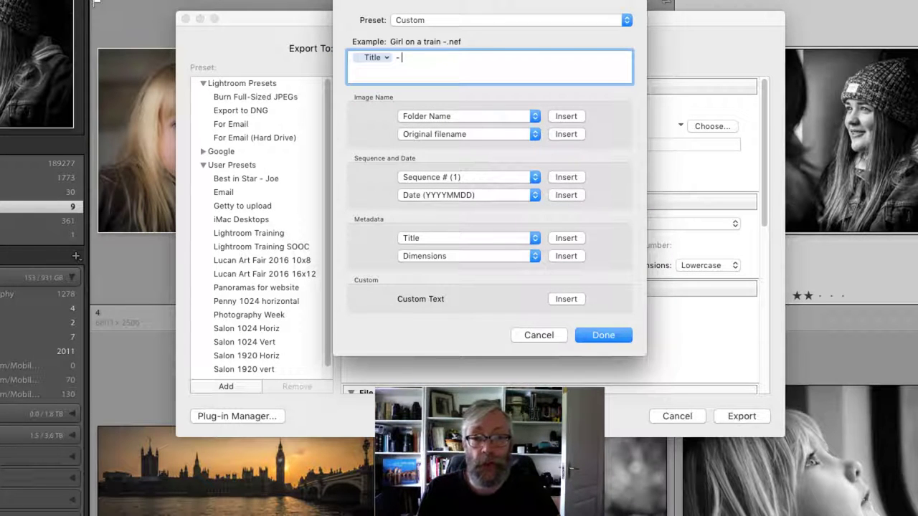
pyautogui.click(536, 118)
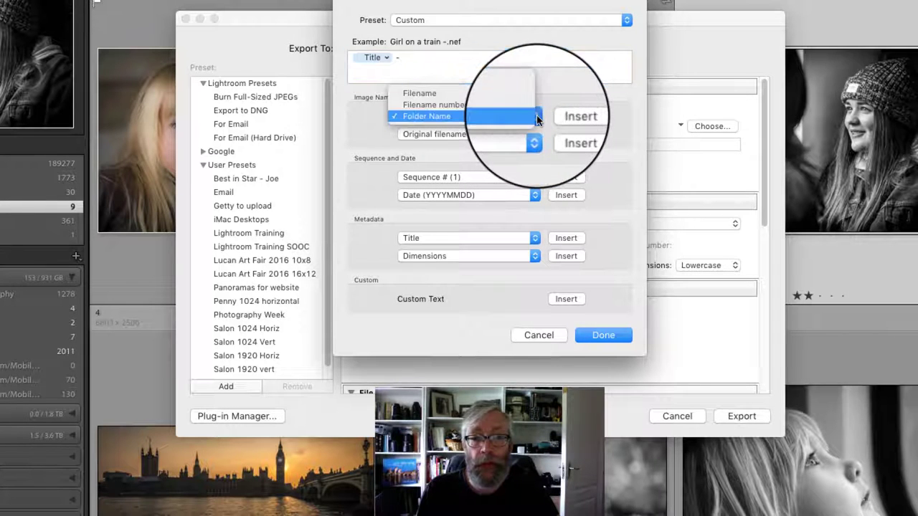
pyautogui.click(435, 97)
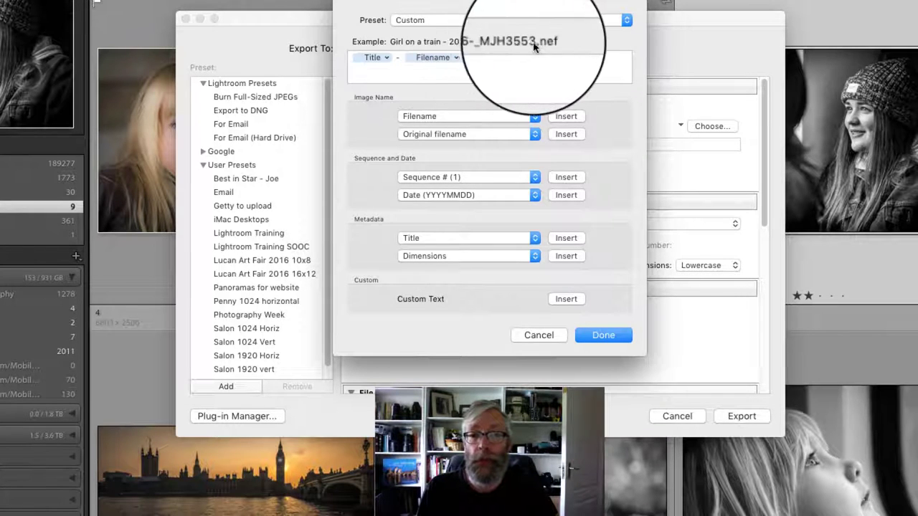
pyautogui.click(606, 337)
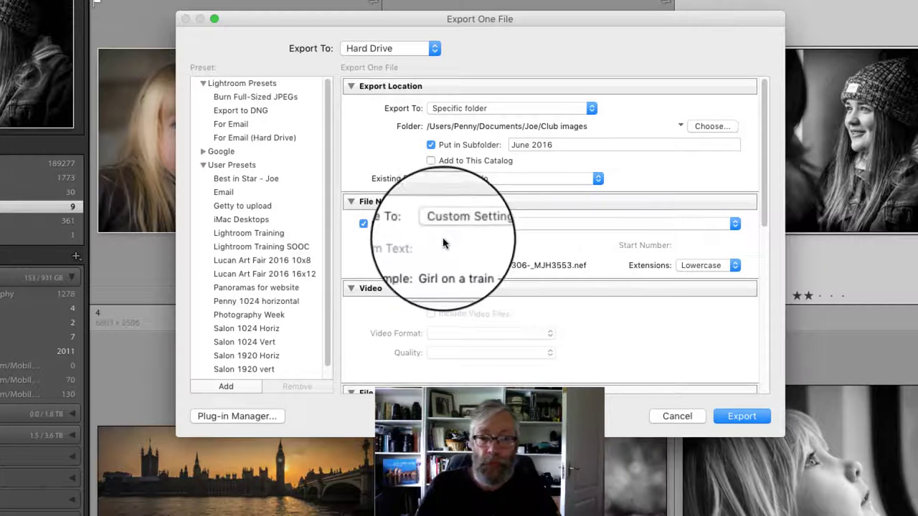
# Step: Collapse the Video section and set the export image format to JPEG
pyautogui.scroll(-5, 440, 215)
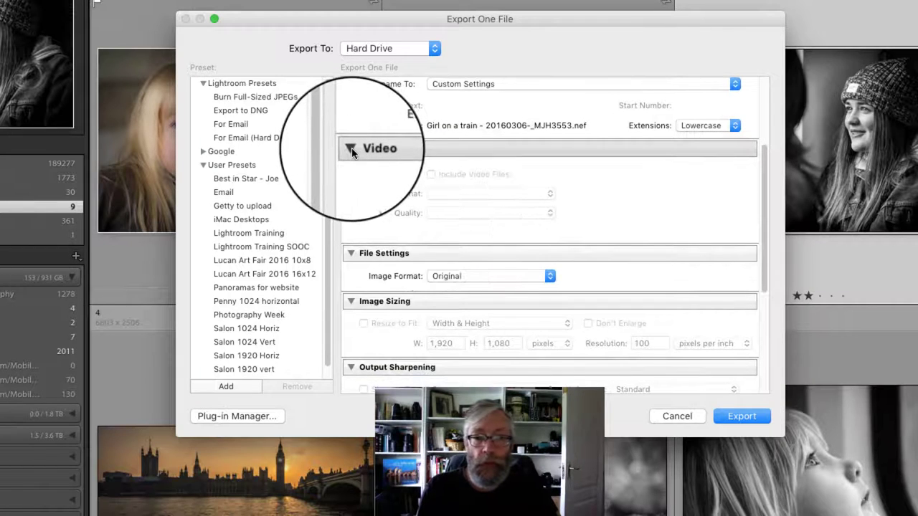
pyautogui.click(351, 149)
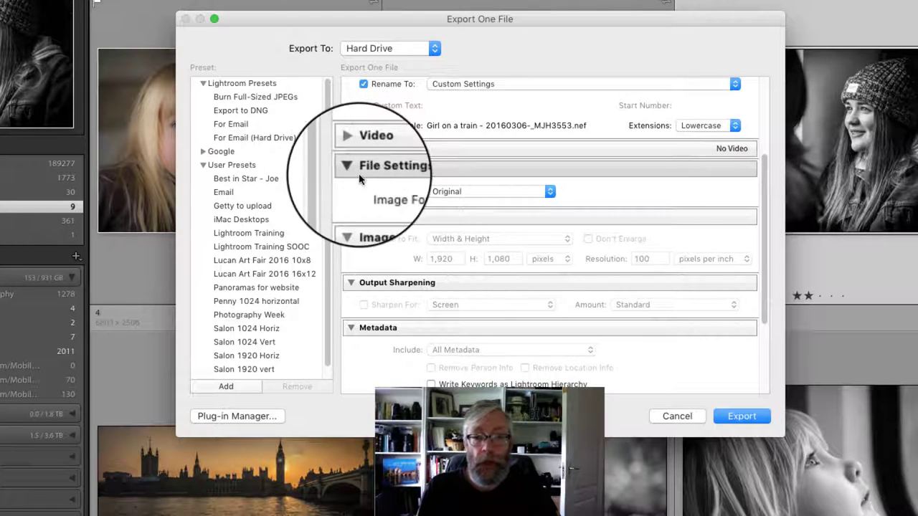
pyautogui.click(549, 190)
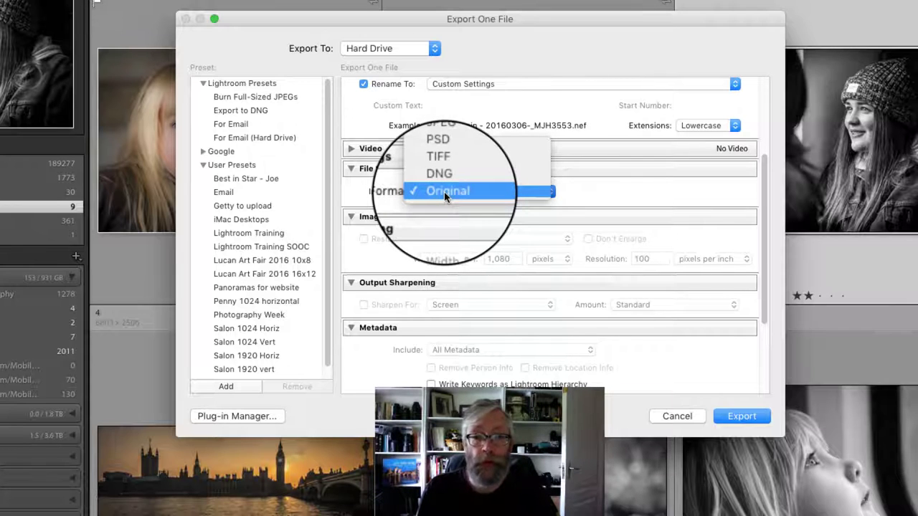
pyautogui.click(443, 147)
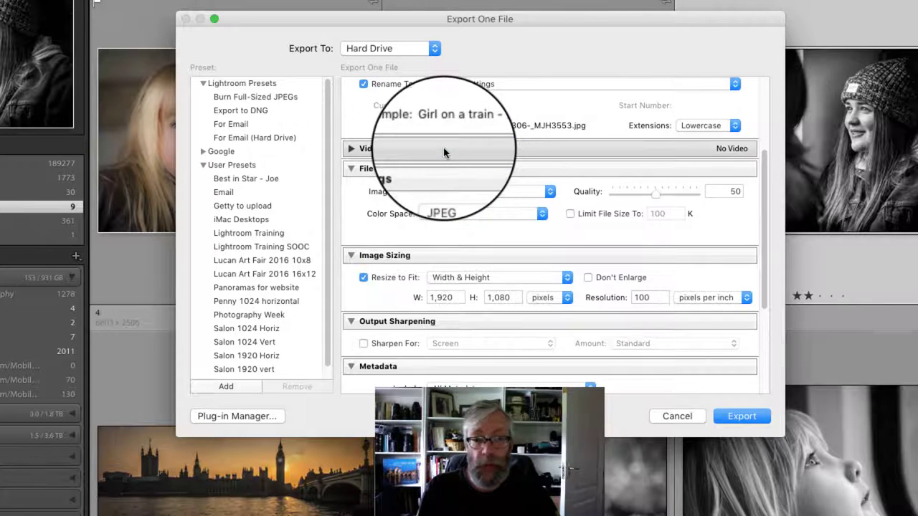
# Step: Raise JPEG quality to 100 and limit file size to 500 K
pyautogui.scroll(1, 437, 201)
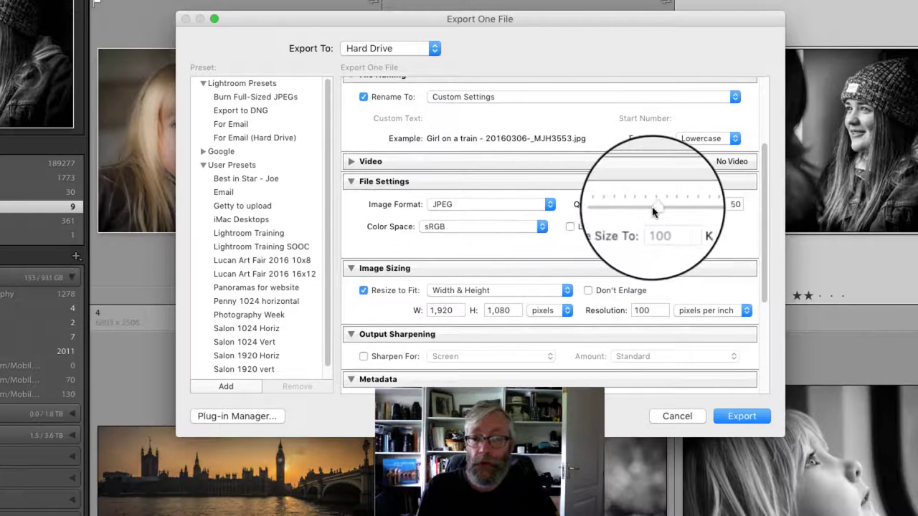
pyautogui.moveTo(694, 211); pyautogui.dragTo(703, 212)
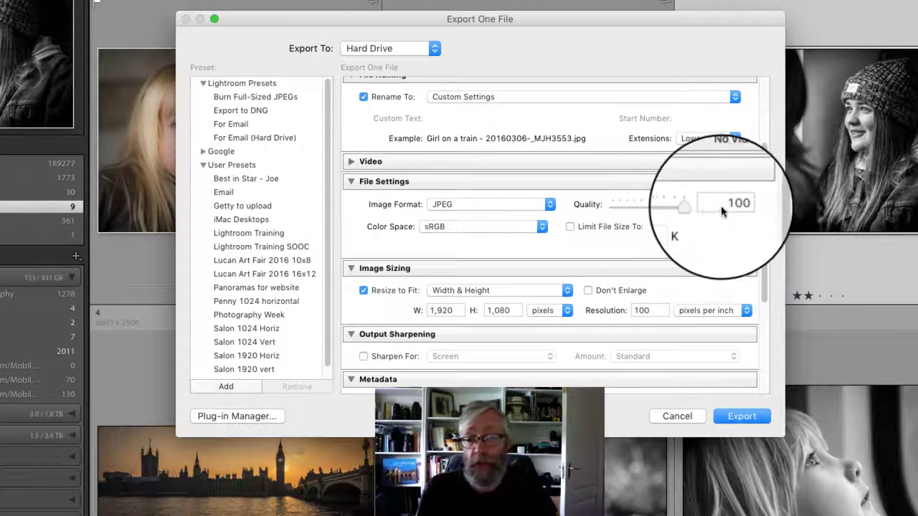
pyautogui.click(571, 227)
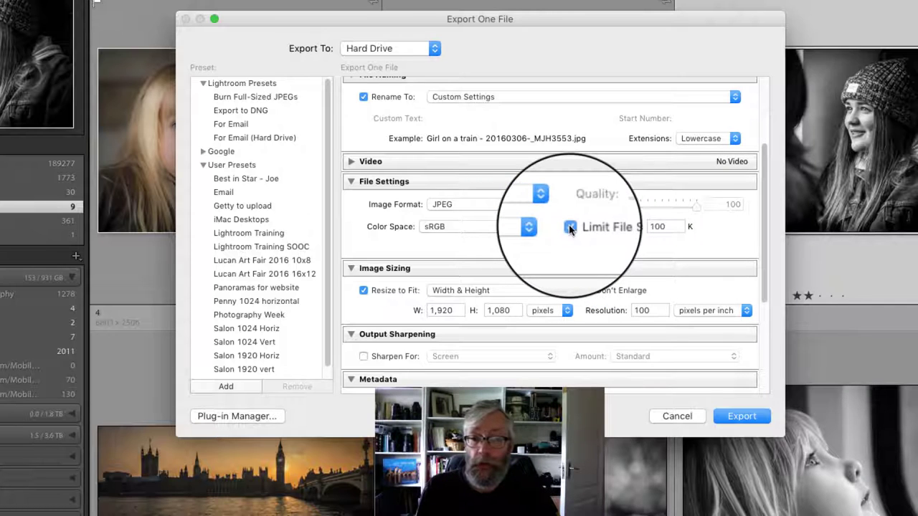
pyautogui.doubleClick(666, 227)
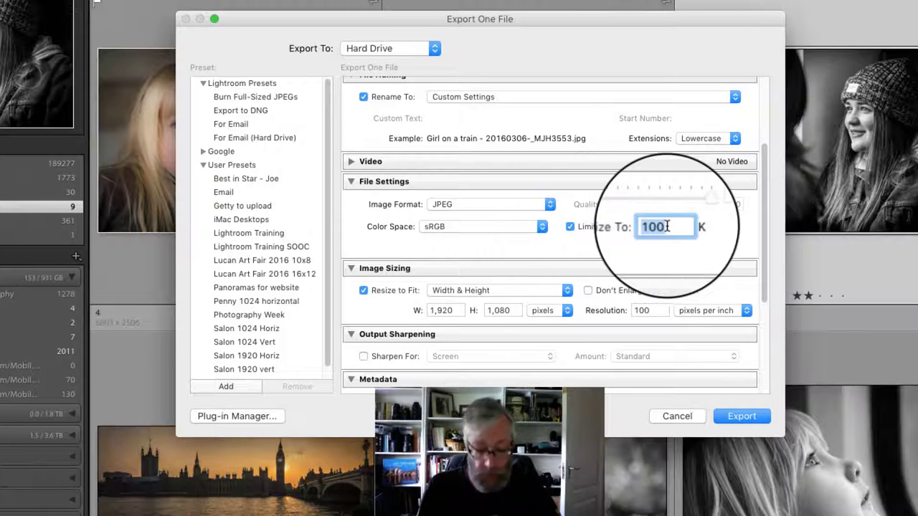
pyautogui.write('50')
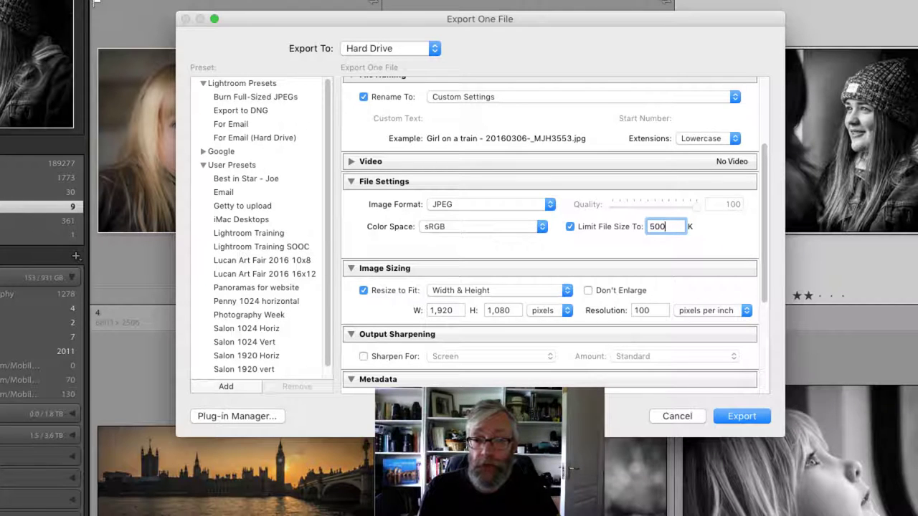
pyautogui.scroll(-2, 423, 211)
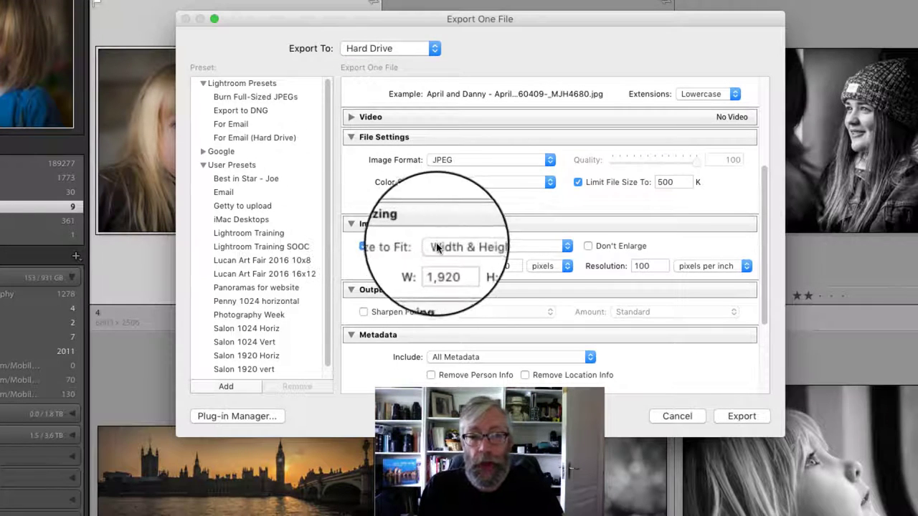
# Step: Resize to fit Width & Height with W set to 1,024 pixels and H cleared
pyautogui.click(570, 247)
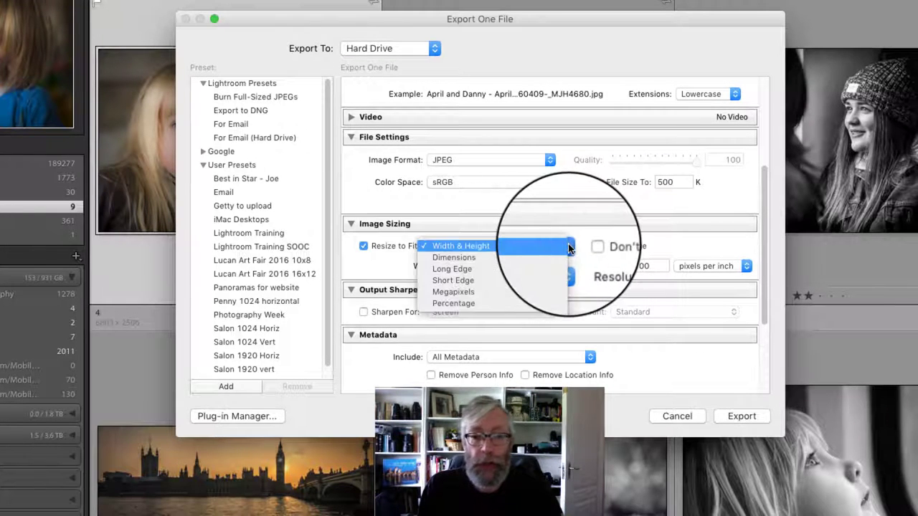
pyautogui.click(470, 248)
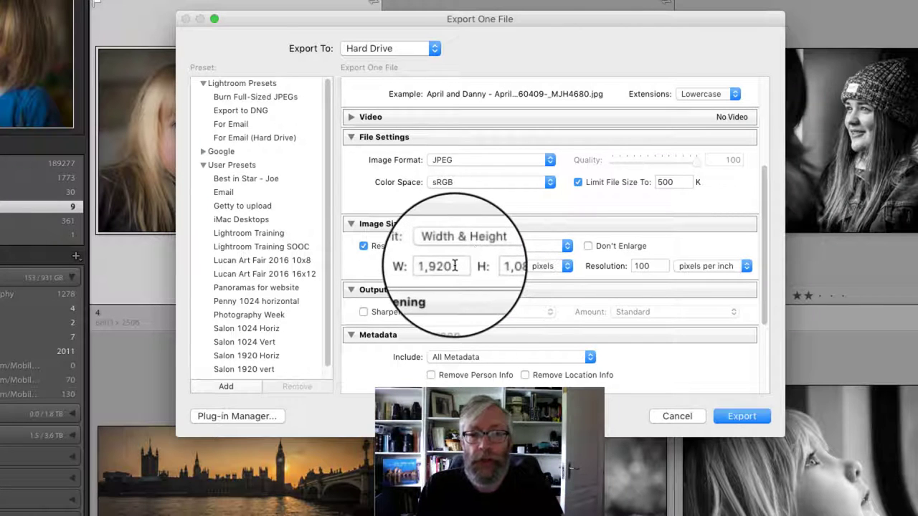
pyautogui.doubleClick(455, 265)
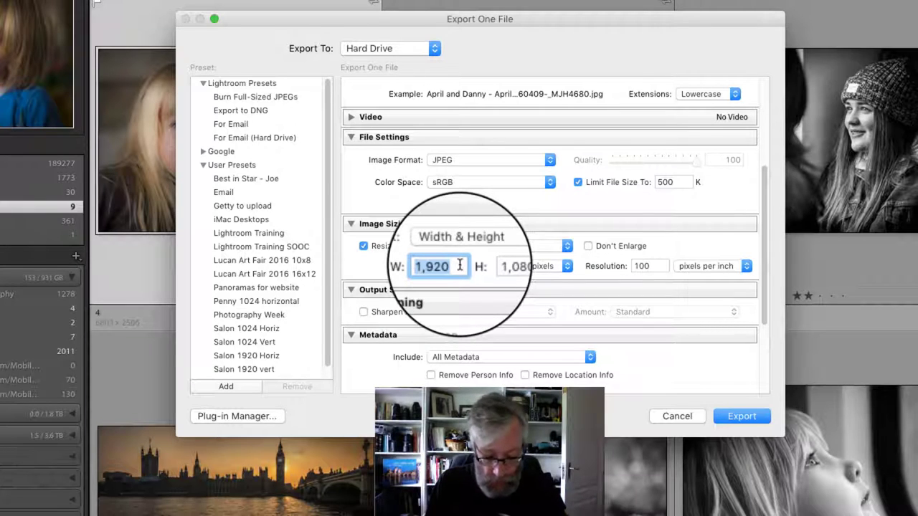
pyautogui.write('102')
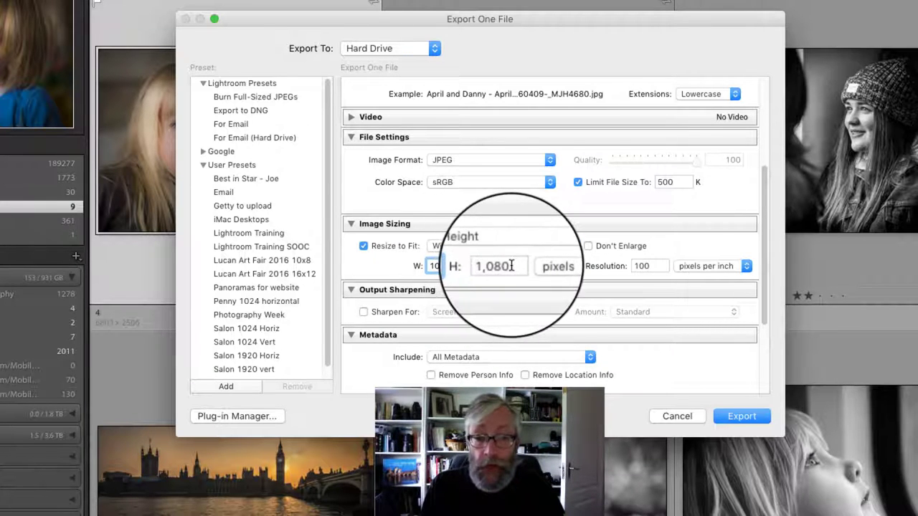
pyautogui.doubleClick(488, 266)
pyautogui.press('BackSpace')
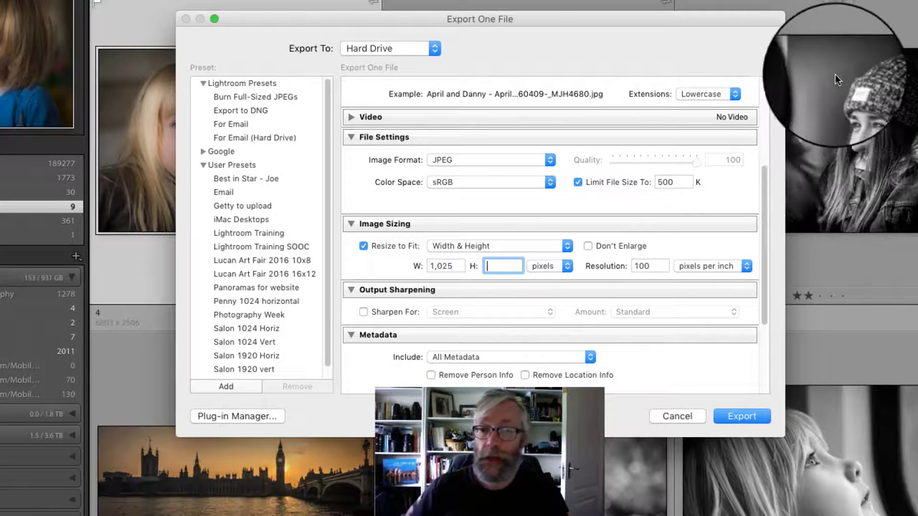
pyautogui.doubleClick(457, 266)
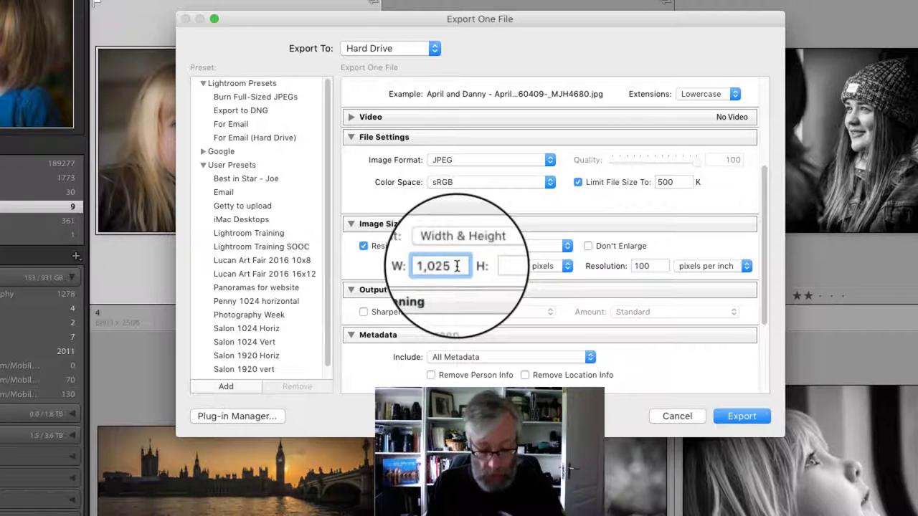
pyautogui.write('1,02')
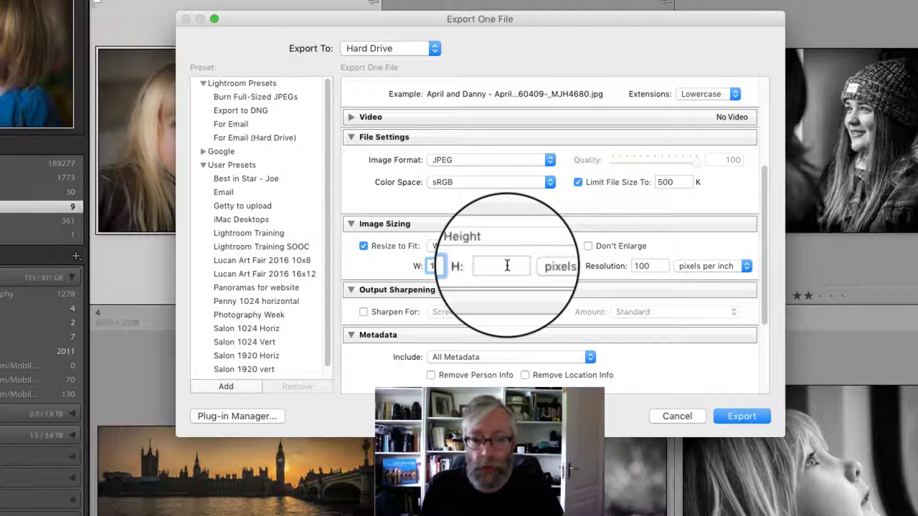
pyautogui.click(566, 266)
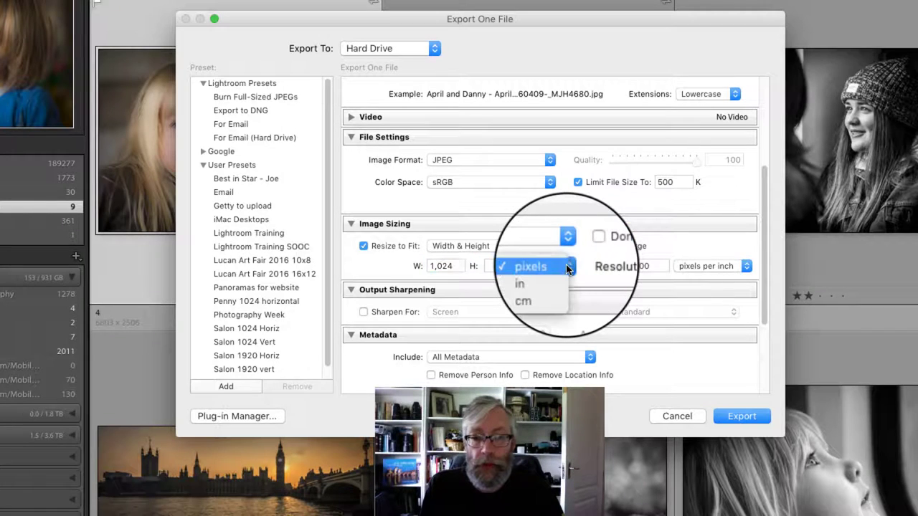
pyautogui.click(566, 267)
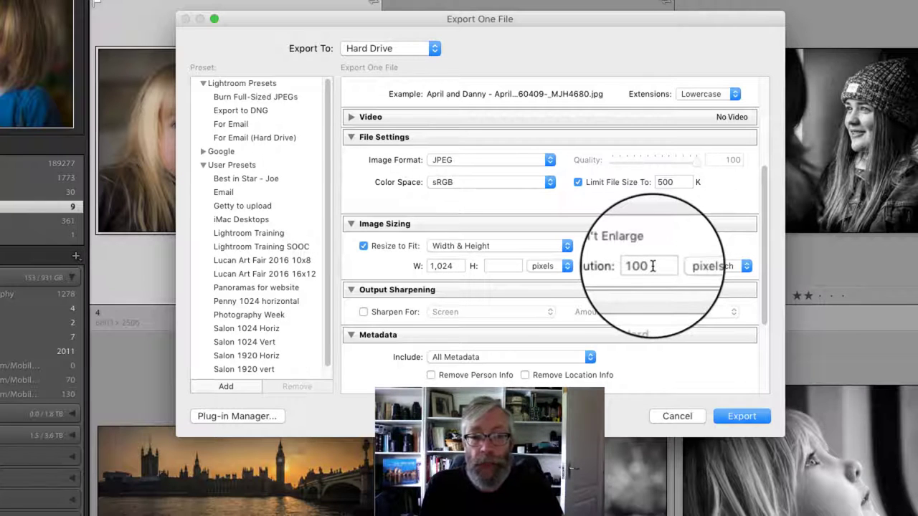
# Step: Collapse Output Sharpening and Watermarking, leaving Remove Person and Location Info unchecked
pyautogui.click(351, 296)
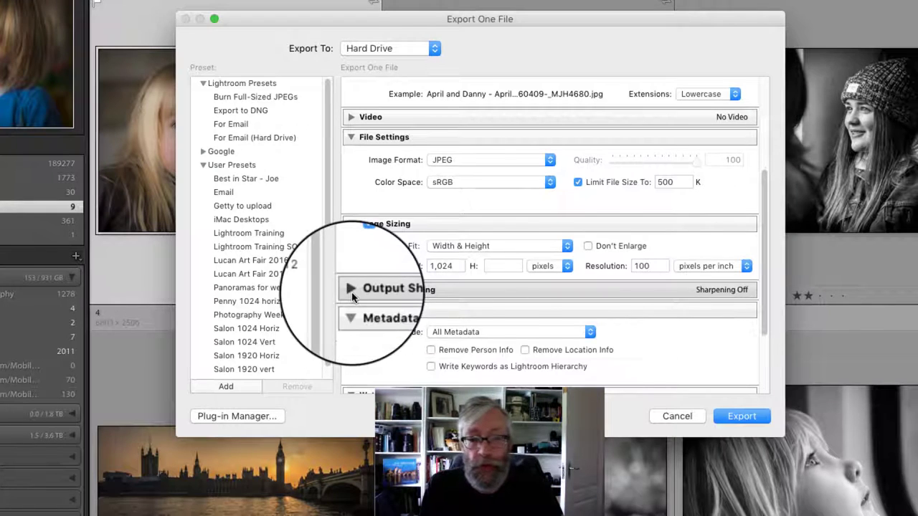
pyautogui.scroll(-3, 606, 284)
pyautogui.scroll(-2, 606, 283)
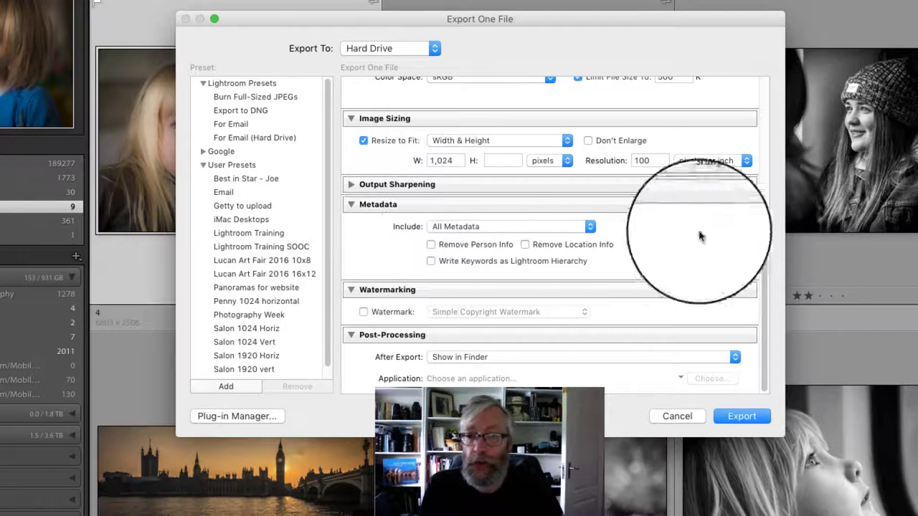
pyautogui.click(432, 246)
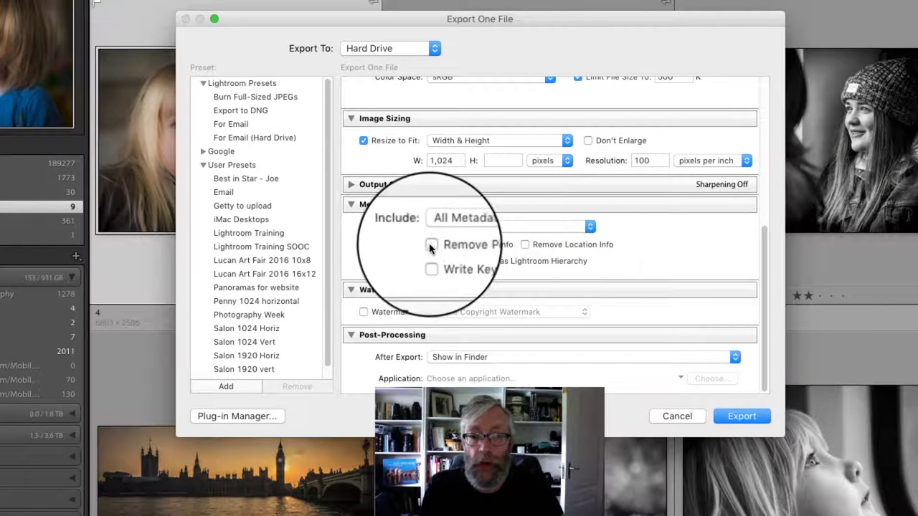
pyautogui.click(525, 246)
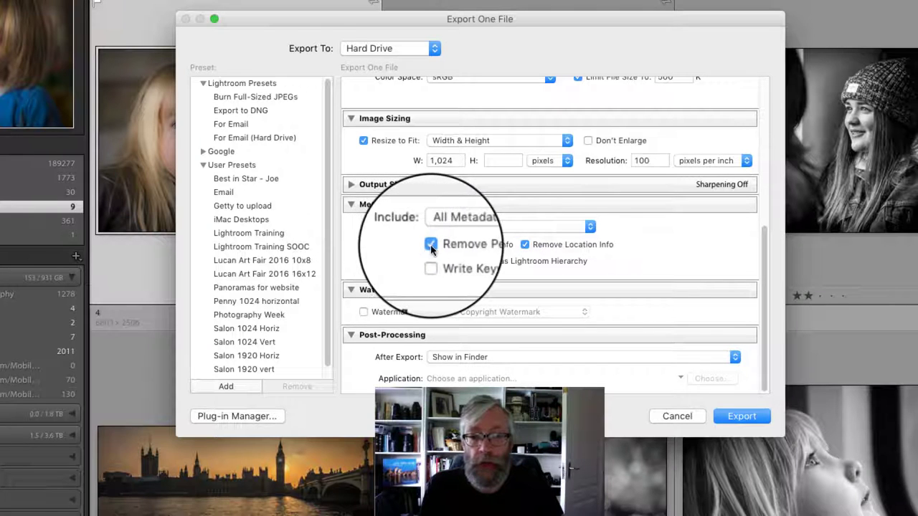
pyautogui.click(432, 245)
pyautogui.click(525, 245)
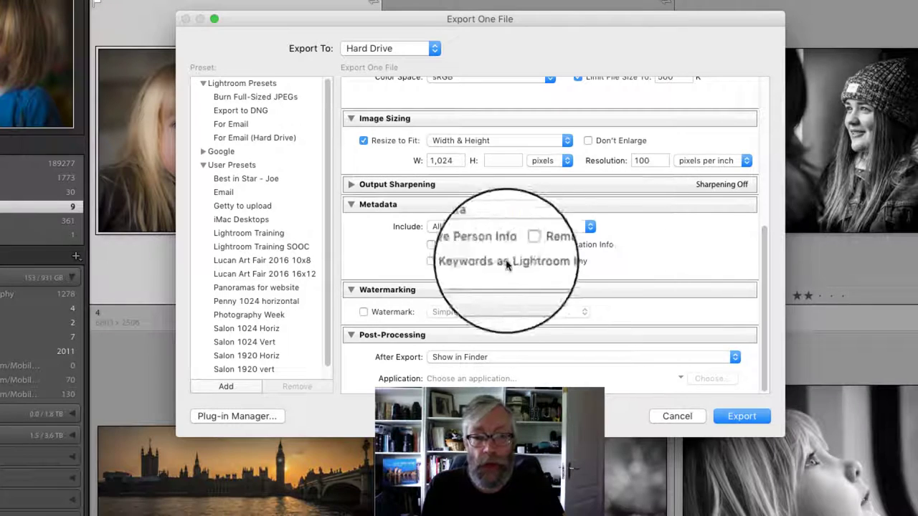
pyautogui.click(350, 290)
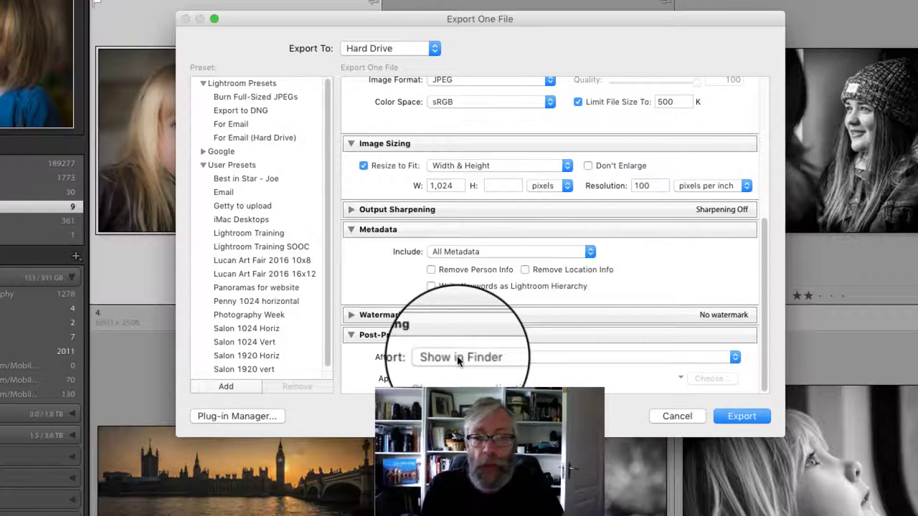
pyautogui.scroll(10, 502, 332)
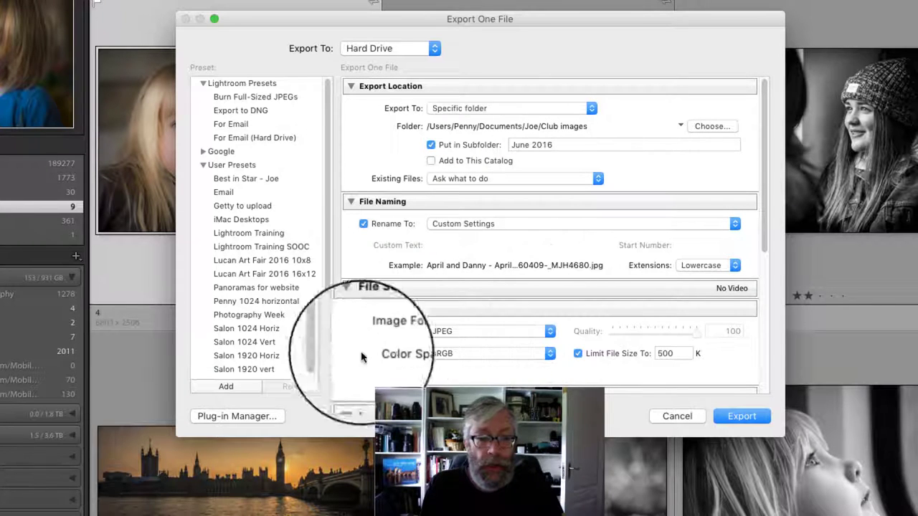
# Step: Save these export settings as a new User Preset called 'Club Images 1024 Landscape'
pyautogui.click(232, 385)
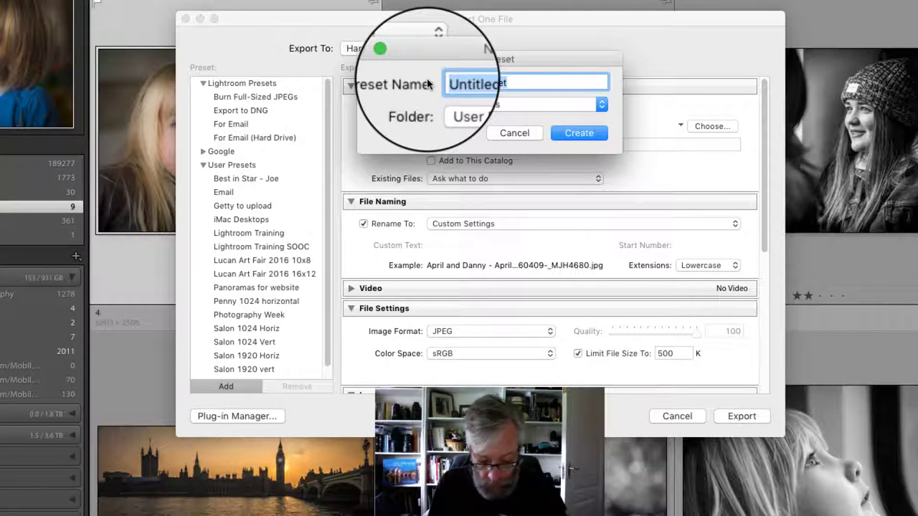
pyautogui.write('Club Images 10')
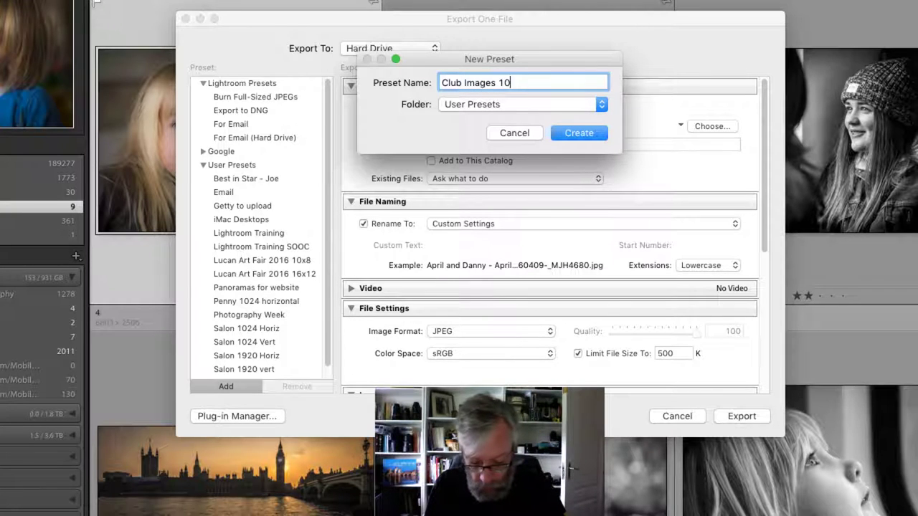
pyautogui.write('24 Landscape')
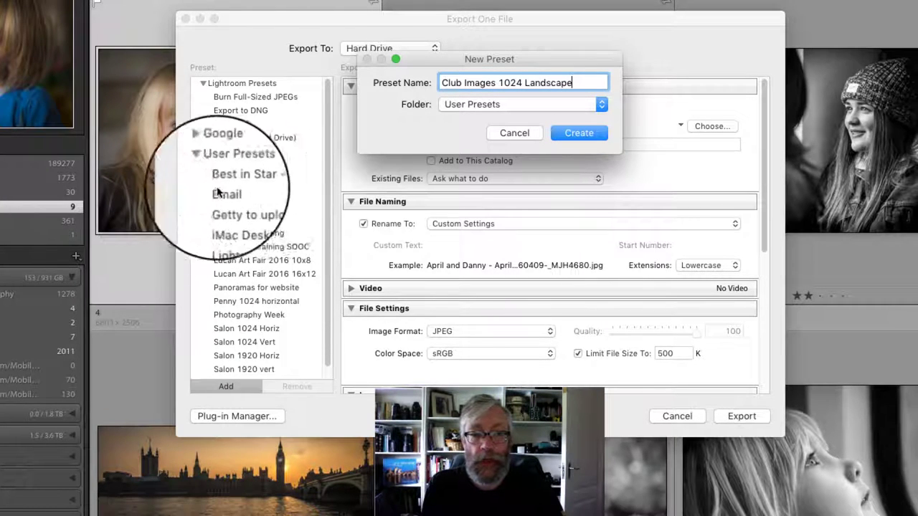
pyautogui.click(577, 133)
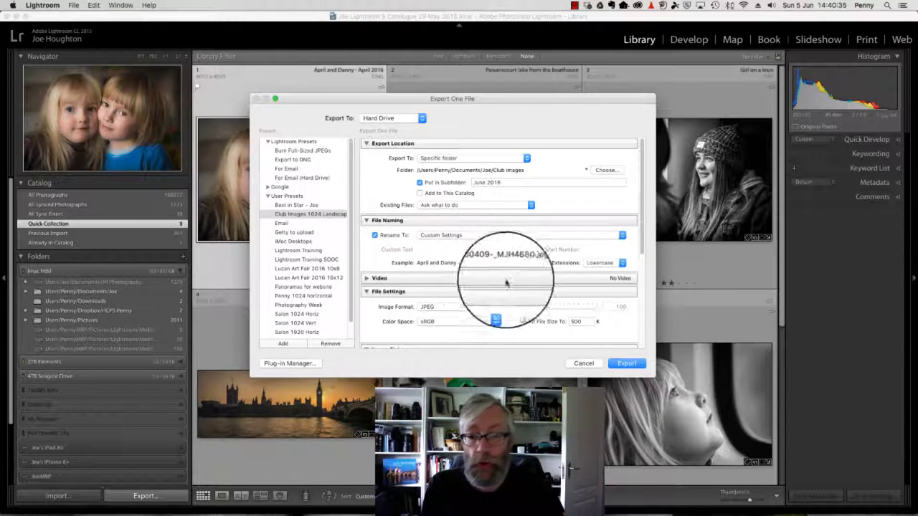
# Step: Export the April and Danny photo as a JPEG into the June 2016 folder
pyautogui.click(627, 363)
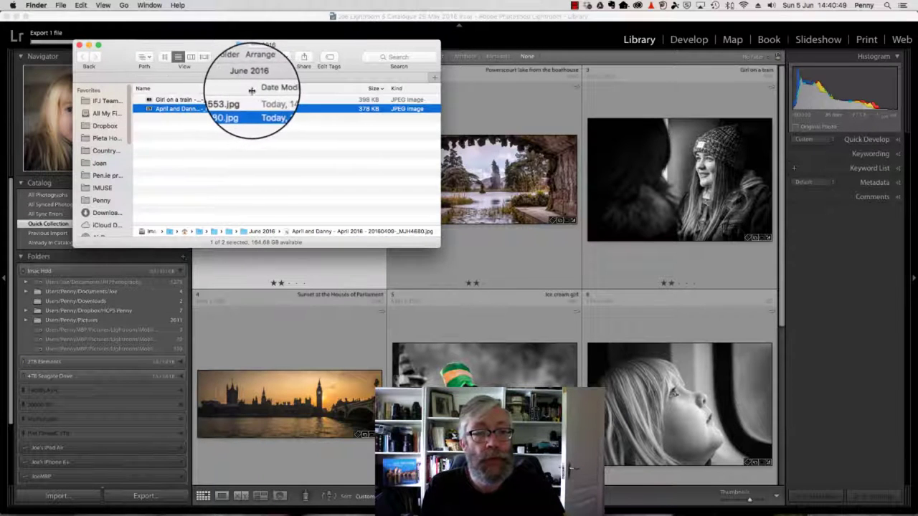
# Step: Widen Finder's Name column to confirm the exported JPEG, then close the folder window
pyautogui.moveTo(252, 90); pyautogui.dragTo(348, 97)
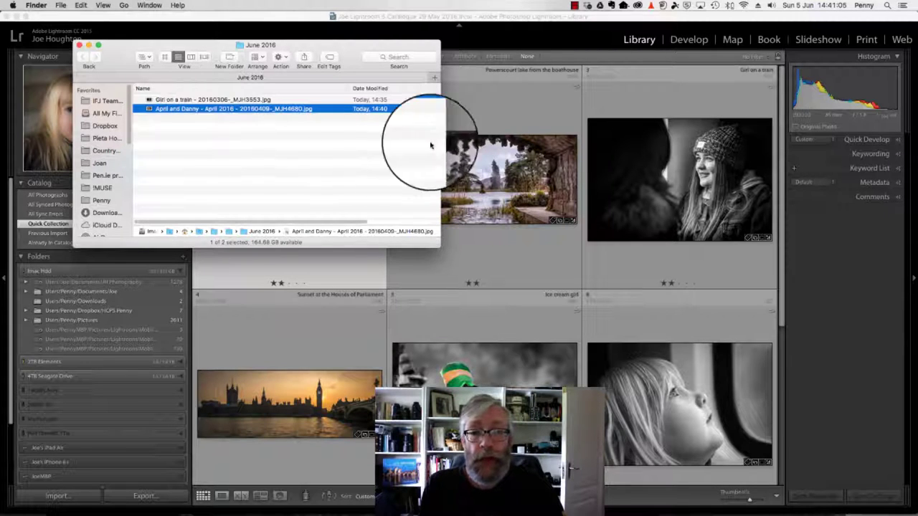
pyautogui.click(477, 180)
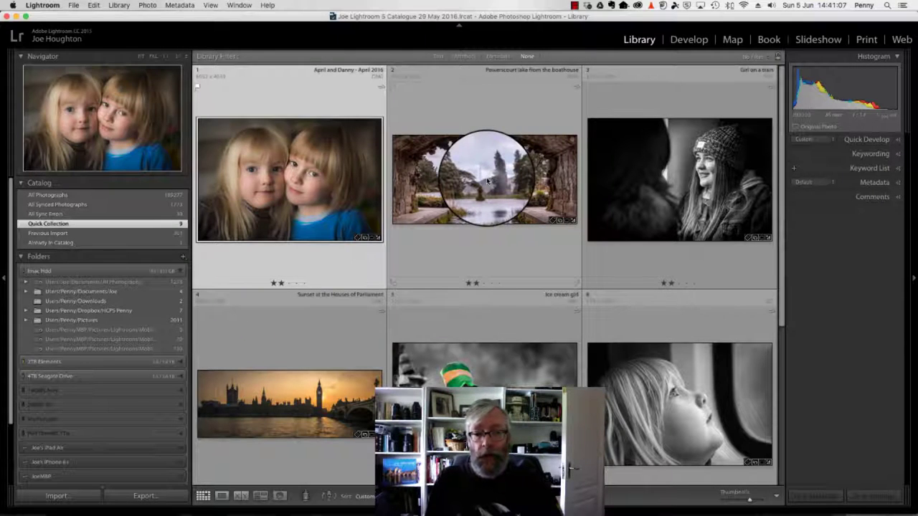
# Step: Select the Howard portrait and apply the Club Images 1024 Landscape export preset
pyautogui.scroll(-5, 486, 179)
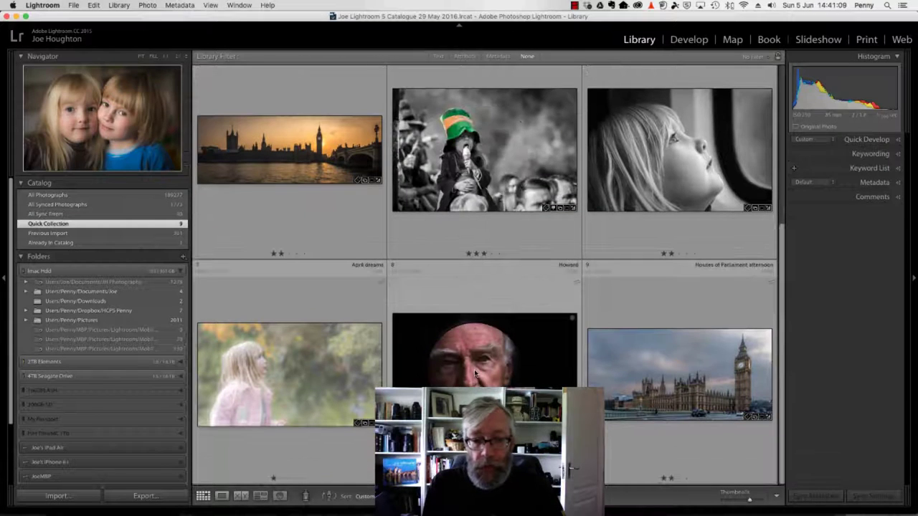
pyautogui.click(475, 373)
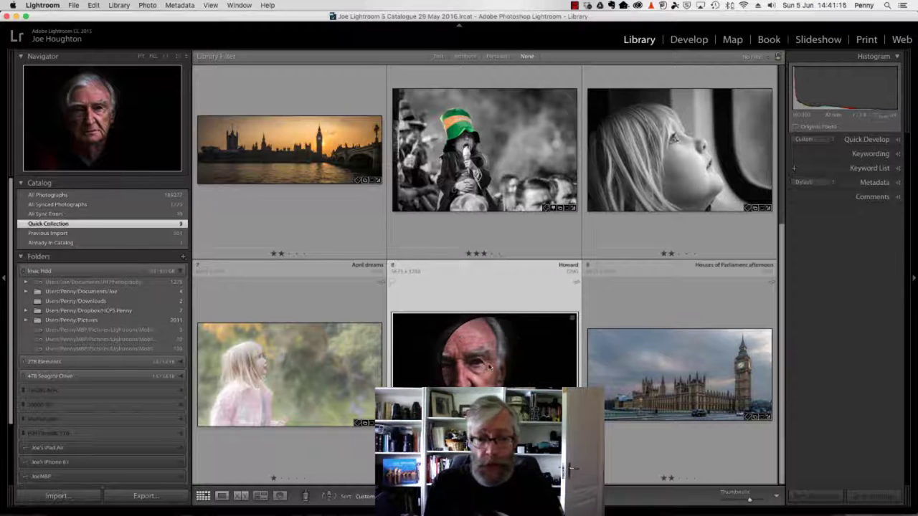
pyautogui.moveTo(154, 500)
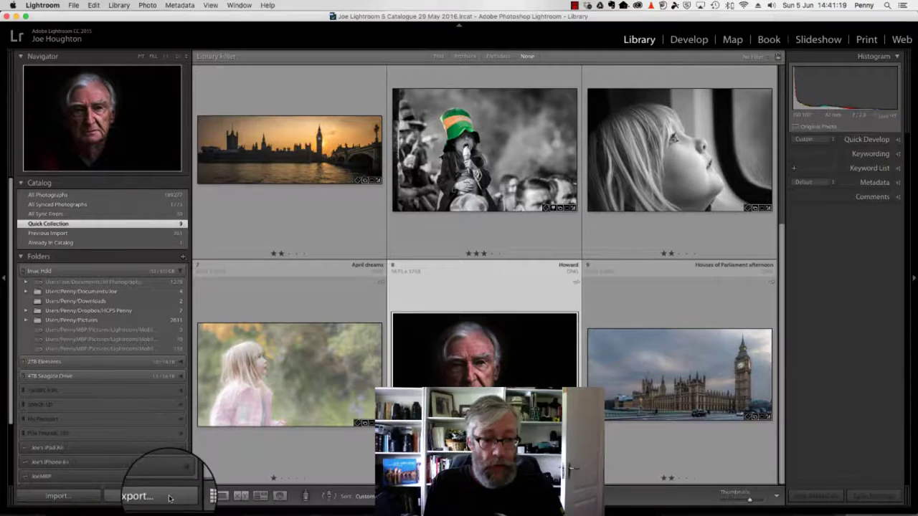
pyautogui.click(163, 496)
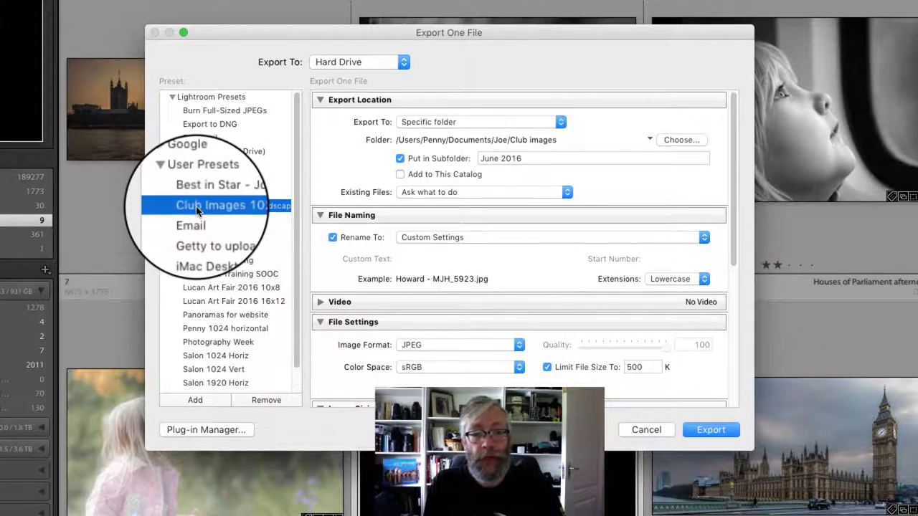
pyautogui.click(202, 343)
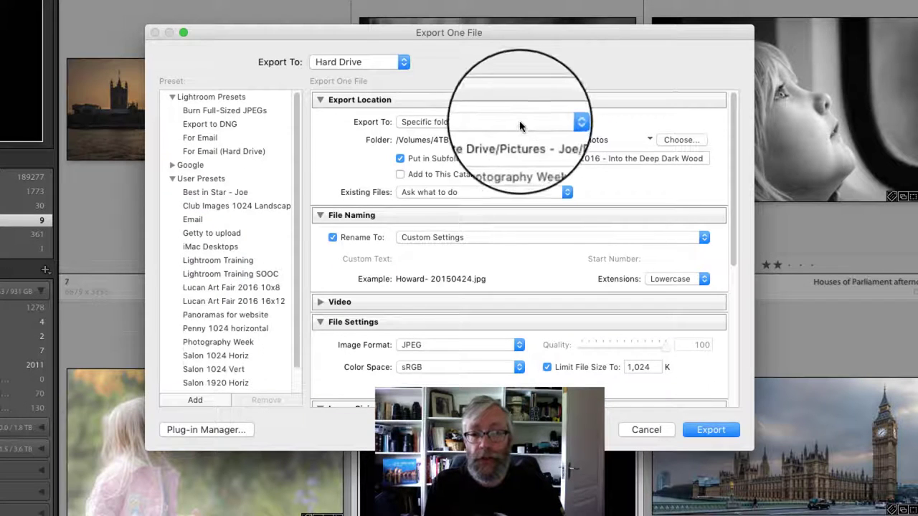
pyautogui.click(204, 342)
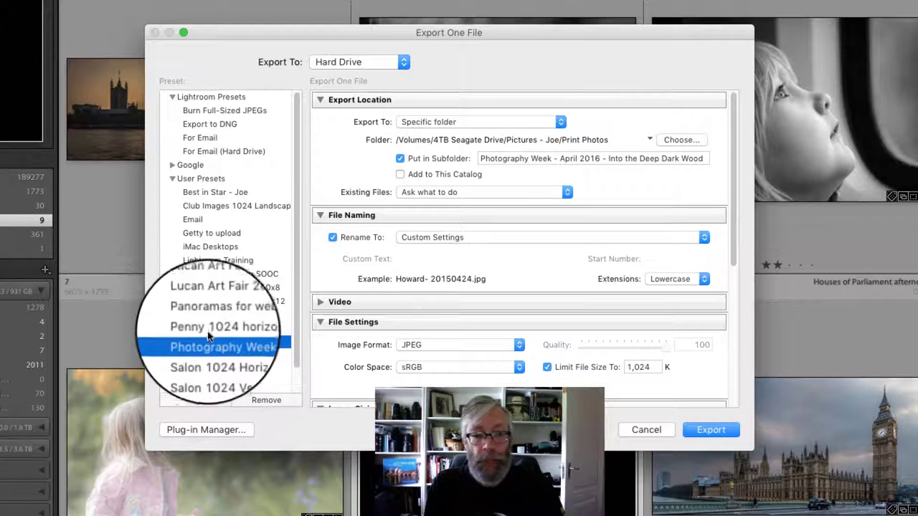
pyautogui.click(204, 207)
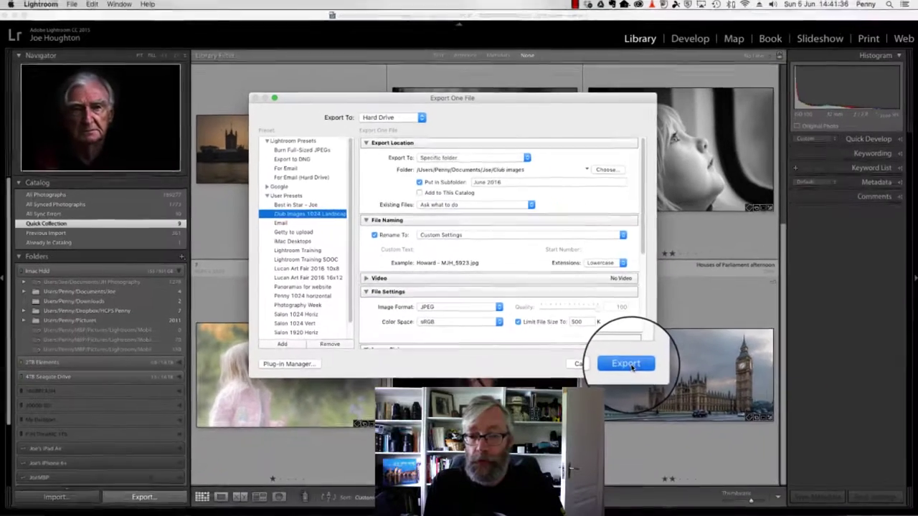
# Step: Run the Howard portrait export and return to the Library grid
pyautogui.click(710, 434)
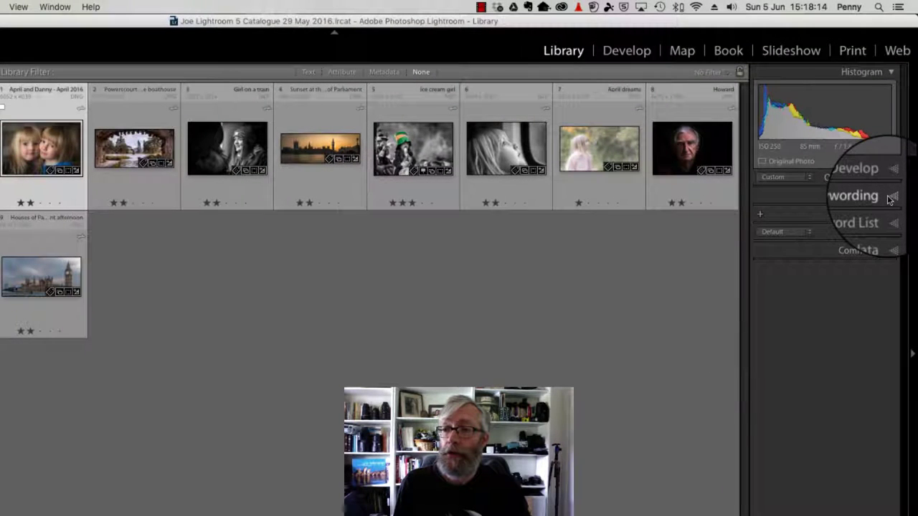
# Step: Expand Keywording, select all photos, and inspect the April dreams photo's keyword tags unchanged
pyautogui.click(890, 199)
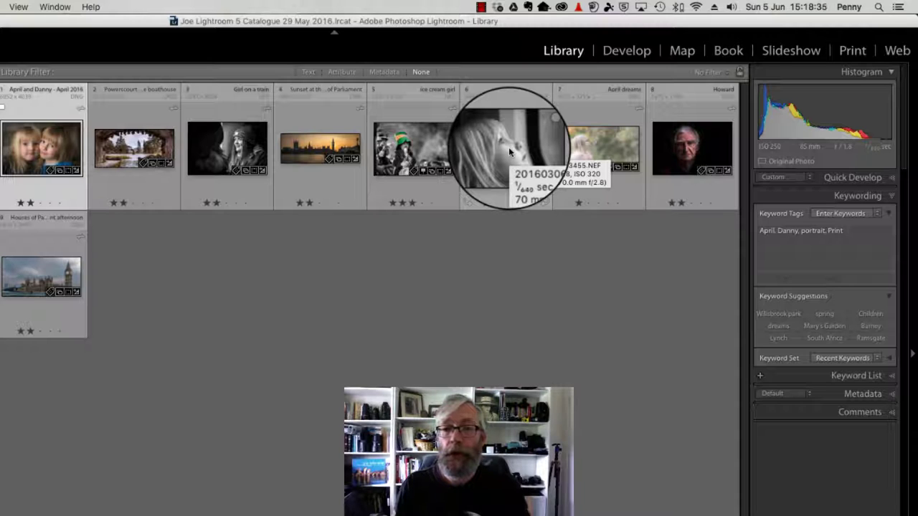
pyautogui.press('super+a')
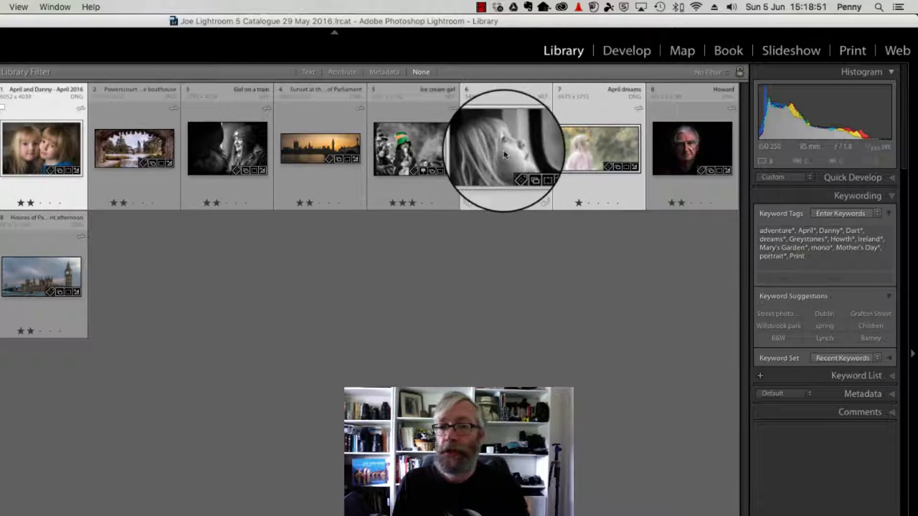
pyautogui.click(591, 144)
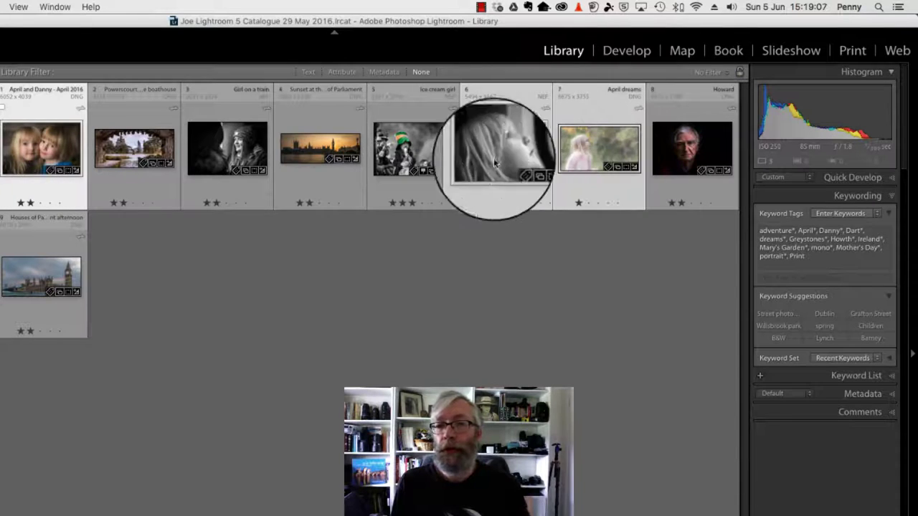
pyautogui.click(816, 233)
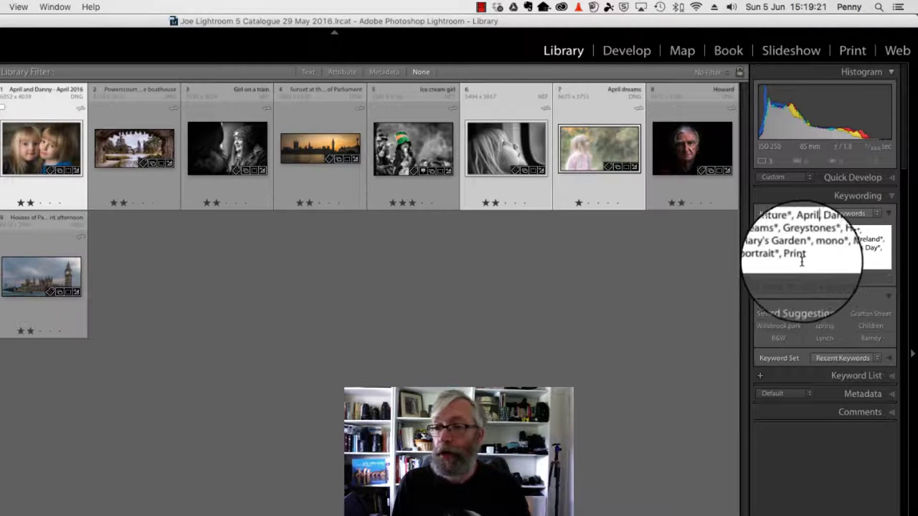
pyautogui.press('Return')
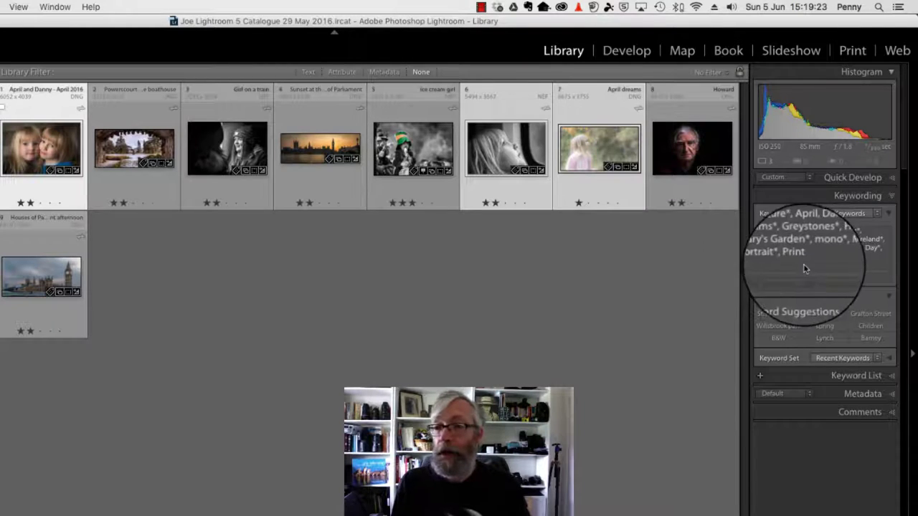
# Step: Check keywords on the Howard, April dreams, black-and-white girl, and April and Danny photos
pyautogui.click(710, 155)
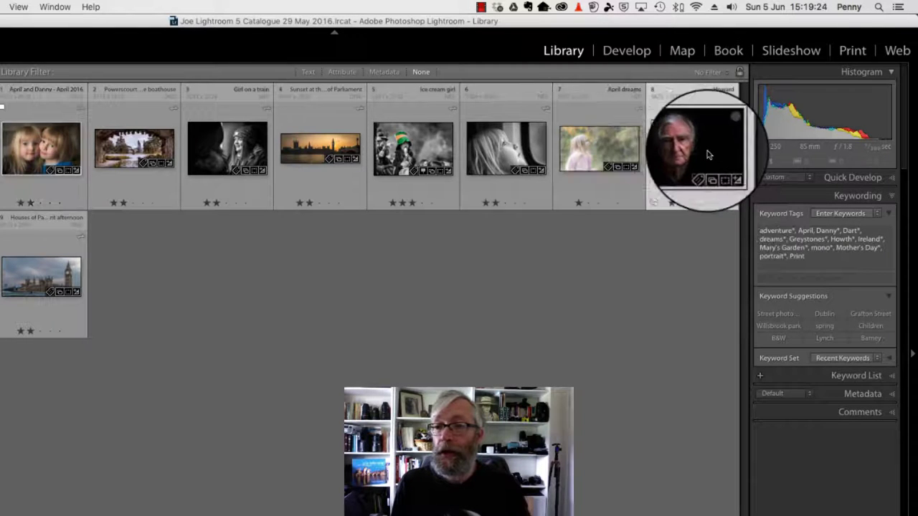
pyautogui.click(614, 147)
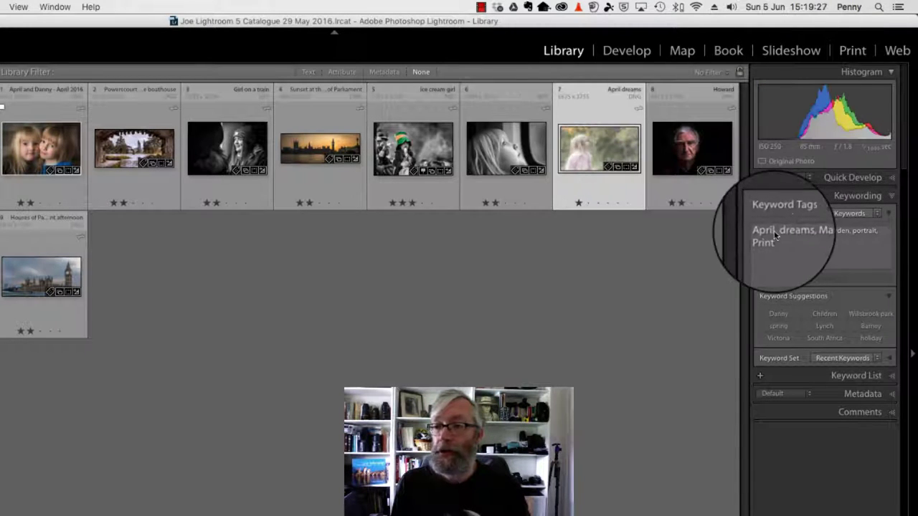
pyautogui.click(506, 150)
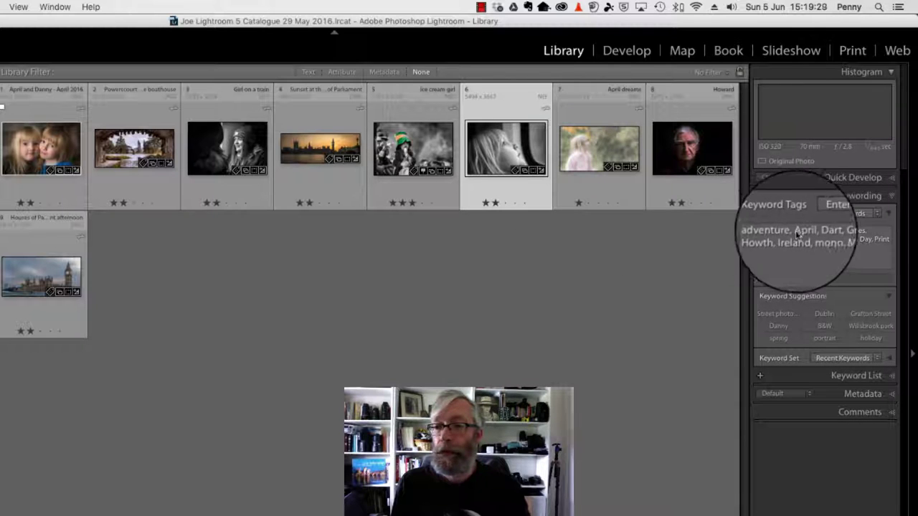
pyautogui.click(32, 147)
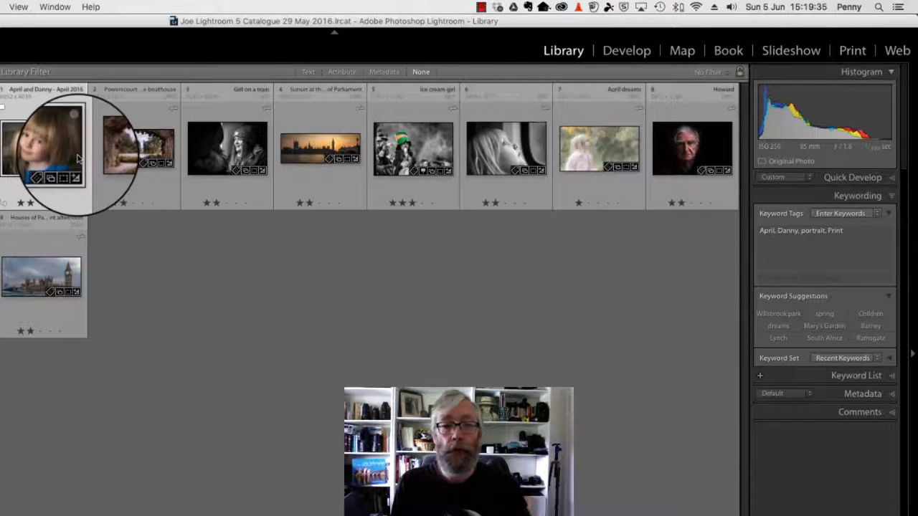
# Step: Select both Houses of Parliament photos and add the keyword Blighty after Thames
pyautogui.click(134, 153)
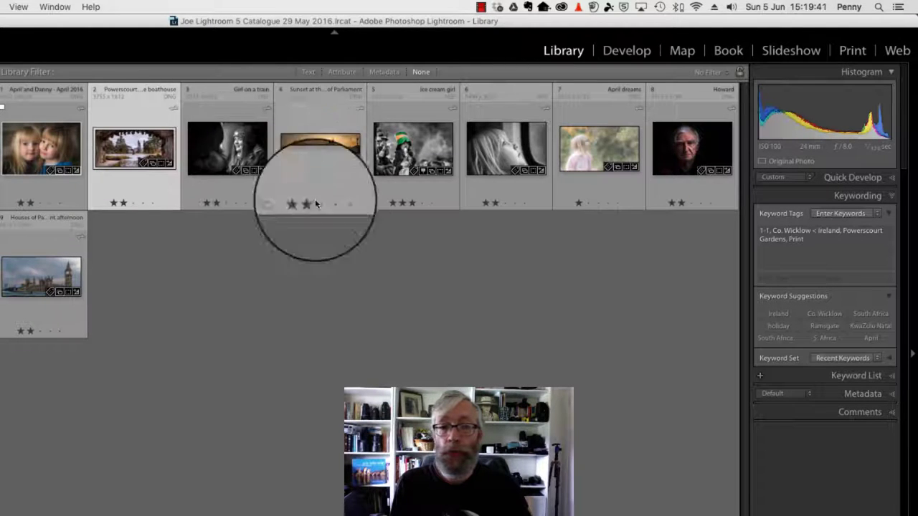
pyautogui.click(320, 150)
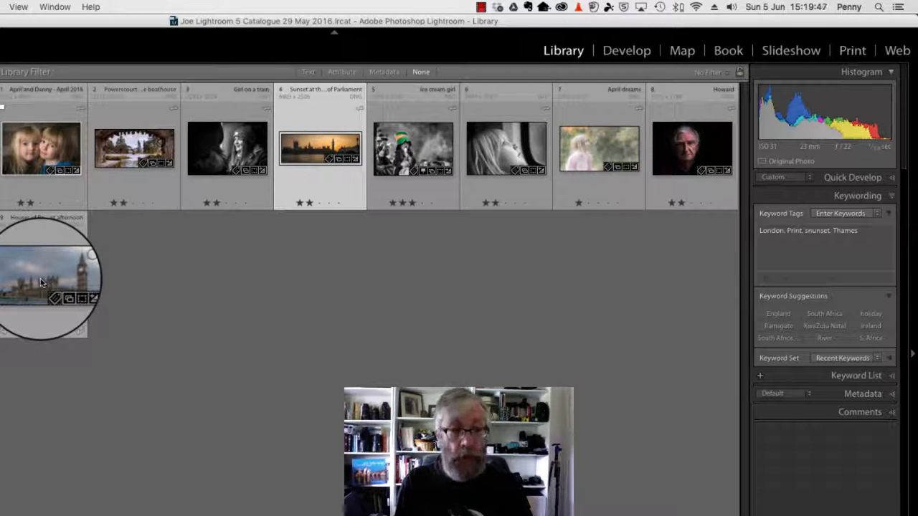
pyautogui.keyDown('super'); pyautogui.click(41, 282); pyautogui.keyUp('super')
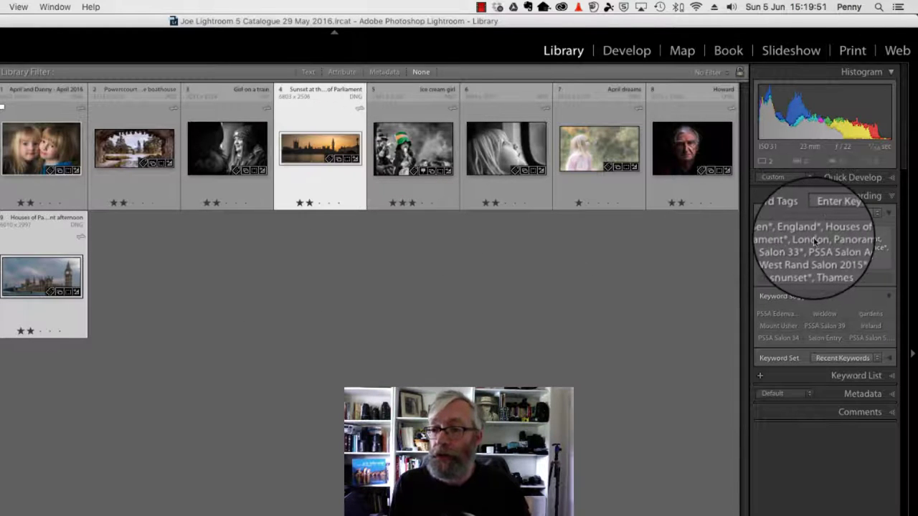
pyautogui.moveTo(825, 236)
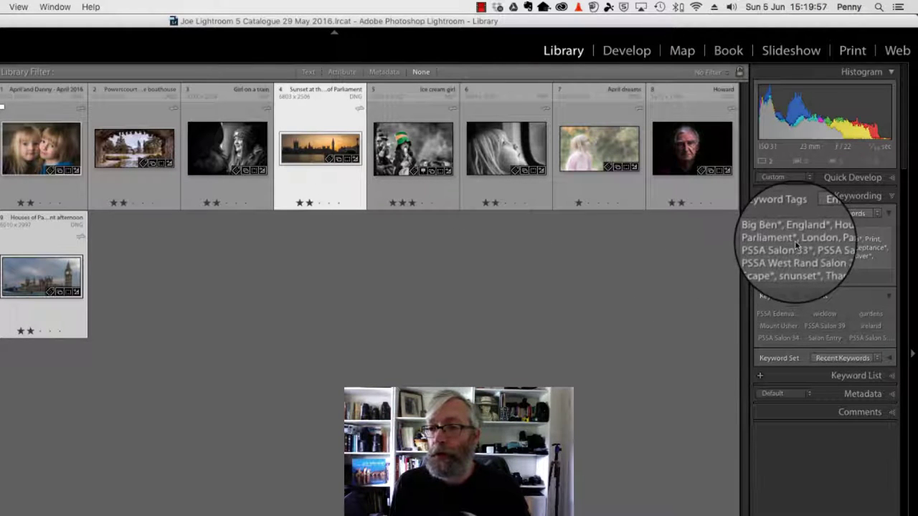
pyautogui.moveTo(796, 241)
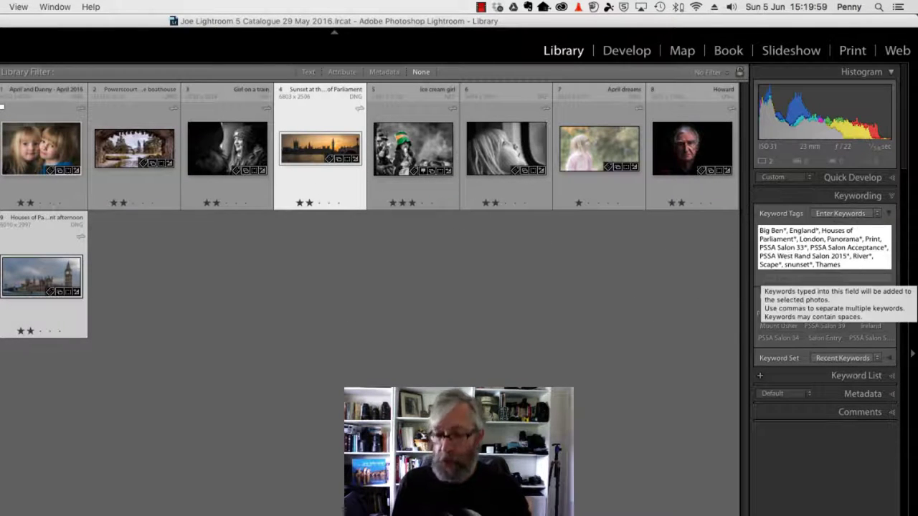
pyautogui.click(843, 265)
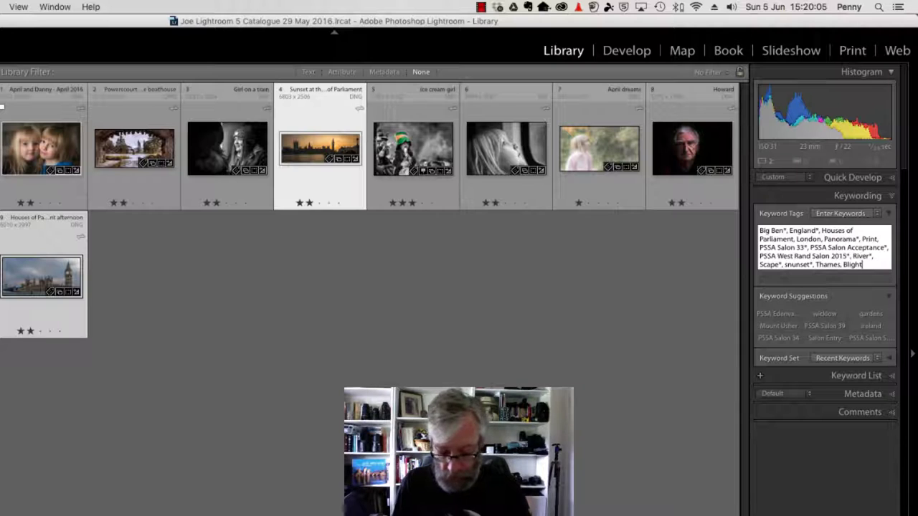
pyautogui.press('Return')
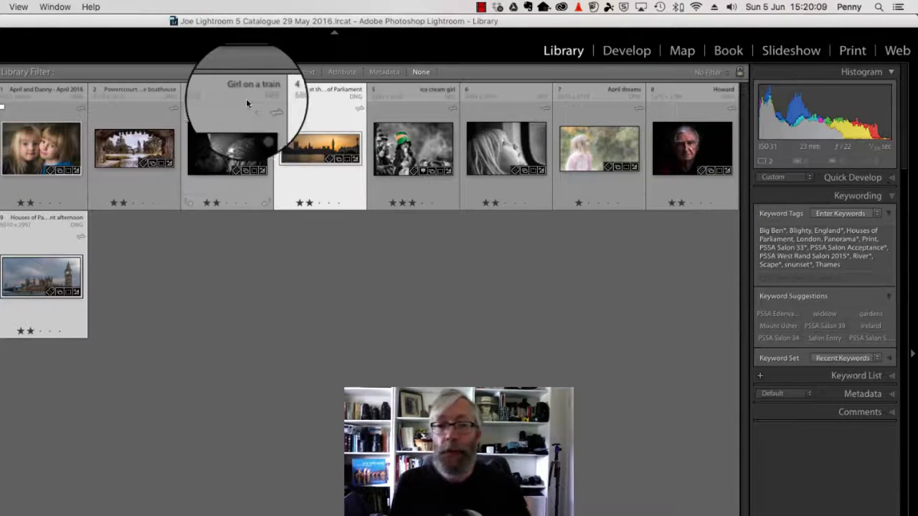
pyautogui.click(421, 152)
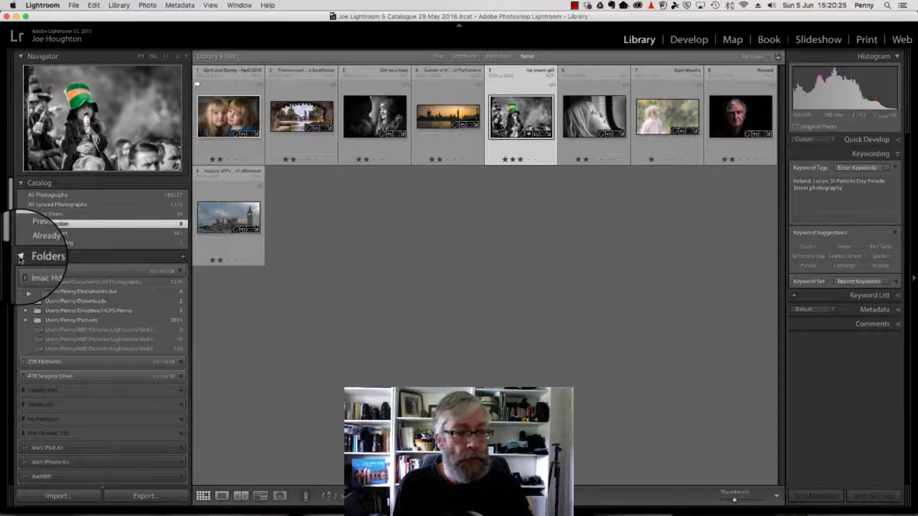
# Step: Collapse Folders, expand the Collections panel, and show the new-collection options
pyautogui.click(20, 257)
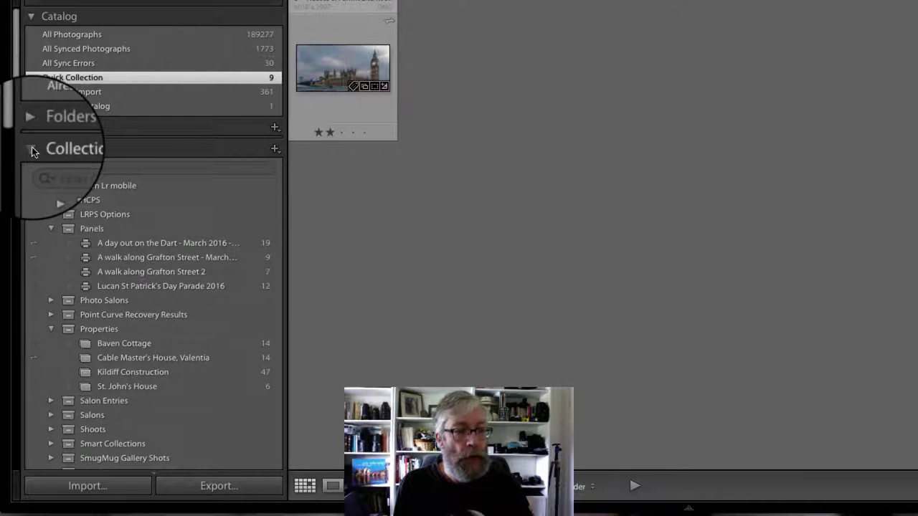
pyautogui.click(33, 150)
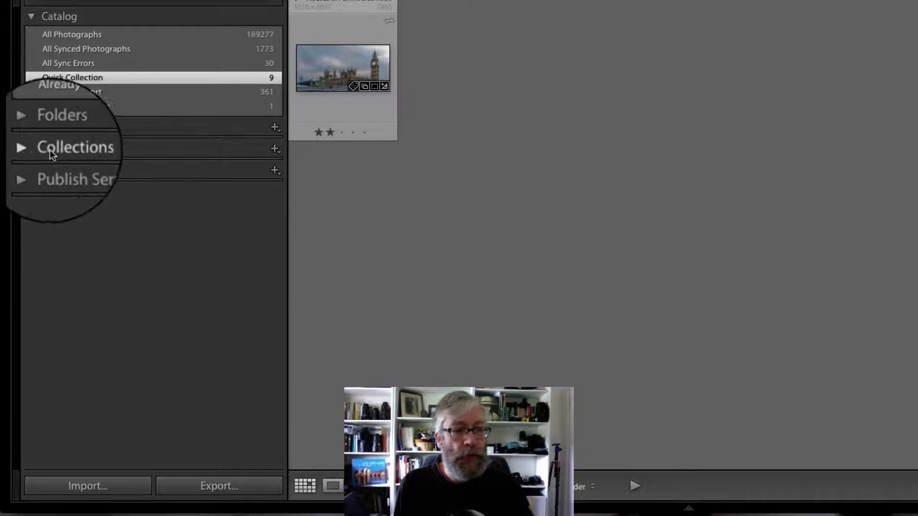
pyautogui.click(31, 149)
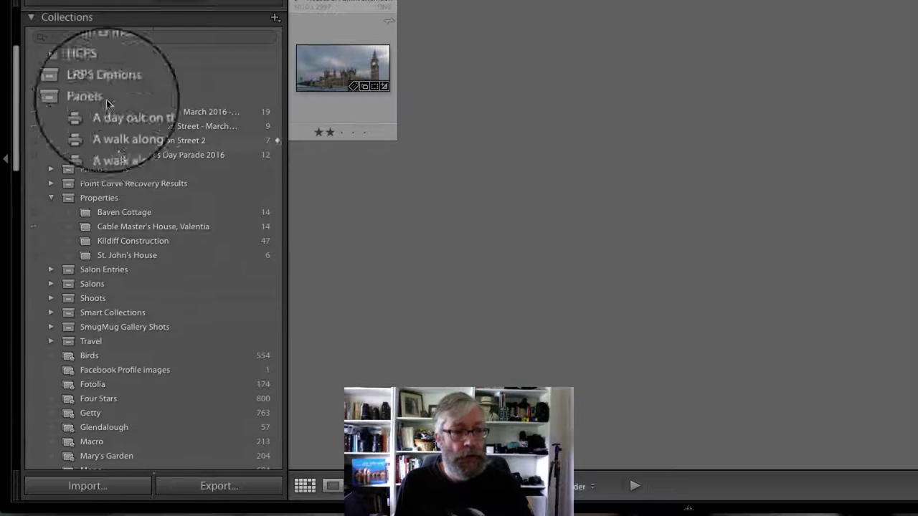
pyautogui.scroll(1, 98, 25)
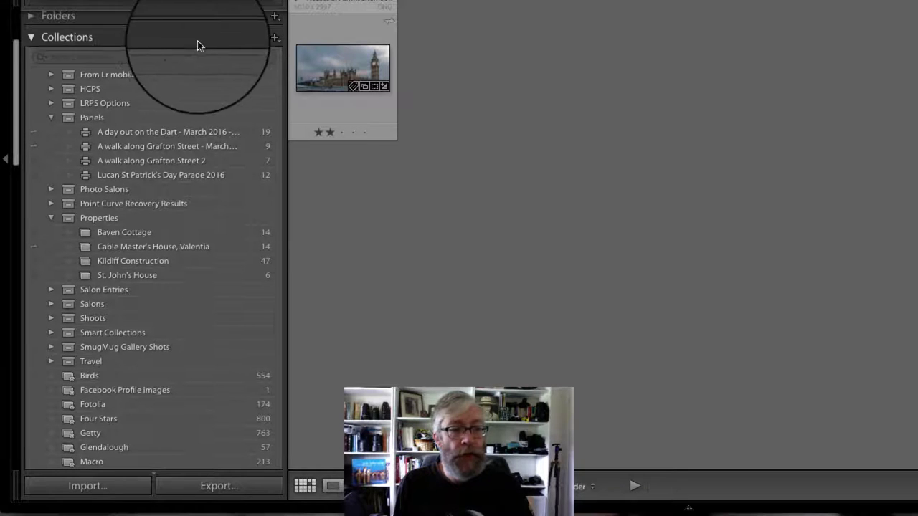
pyautogui.click(275, 38)
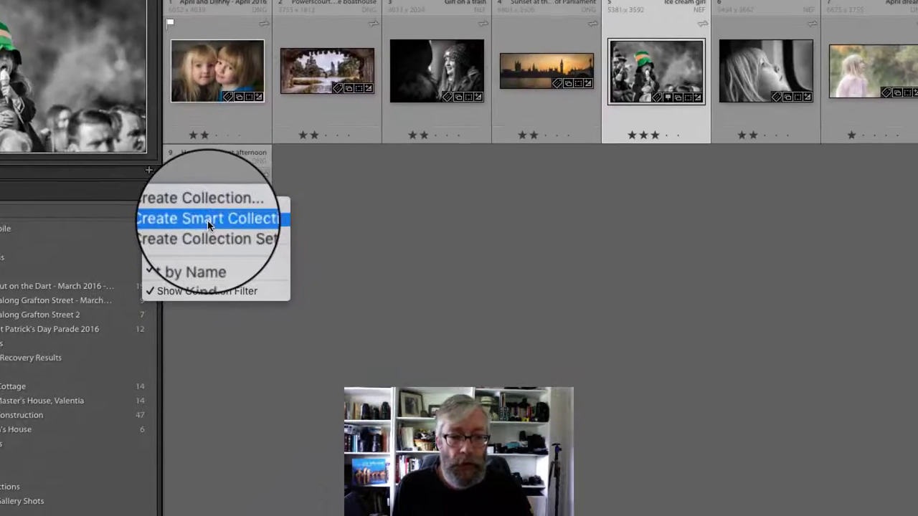
# Step: Start a smart collection named Lighthouse with the rule Any Searchable Text contains
pyautogui.click(333, 66)
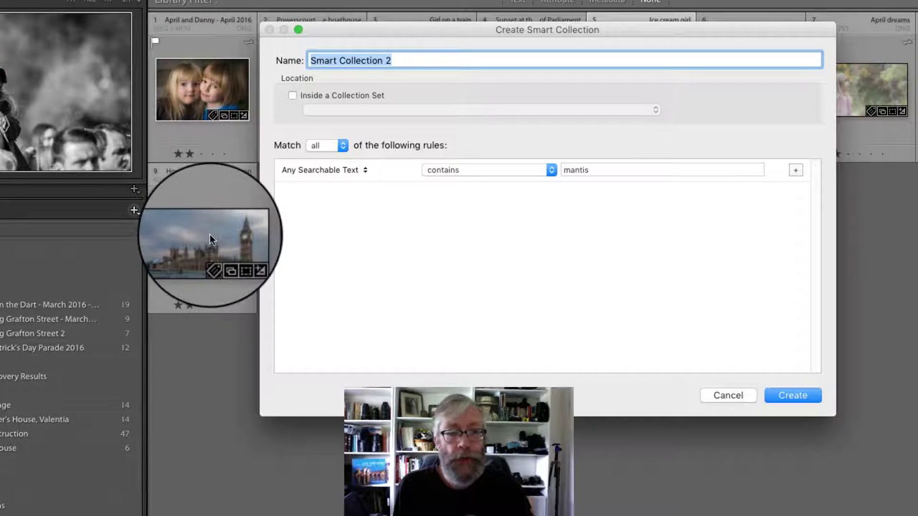
pyautogui.write('Lighthouse')
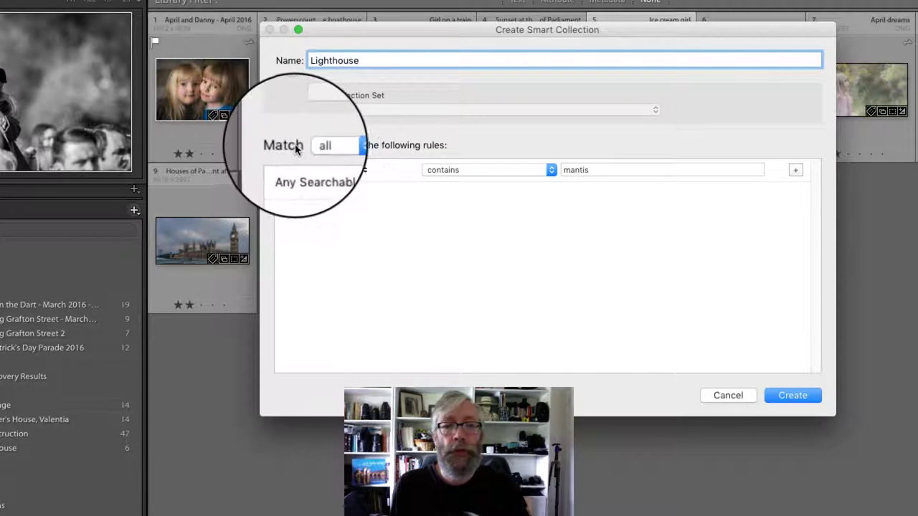
pyautogui.click(362, 172)
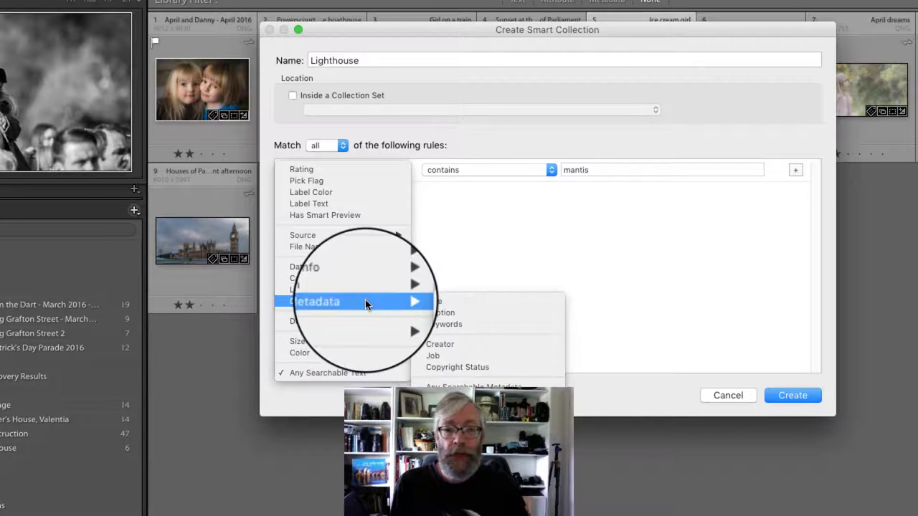
pyautogui.moveTo(368, 281)
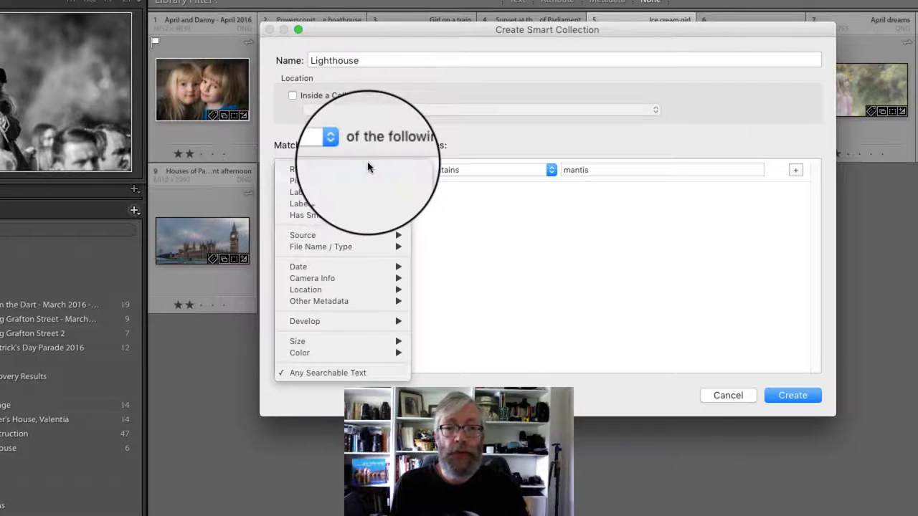
pyautogui.click(330, 373)
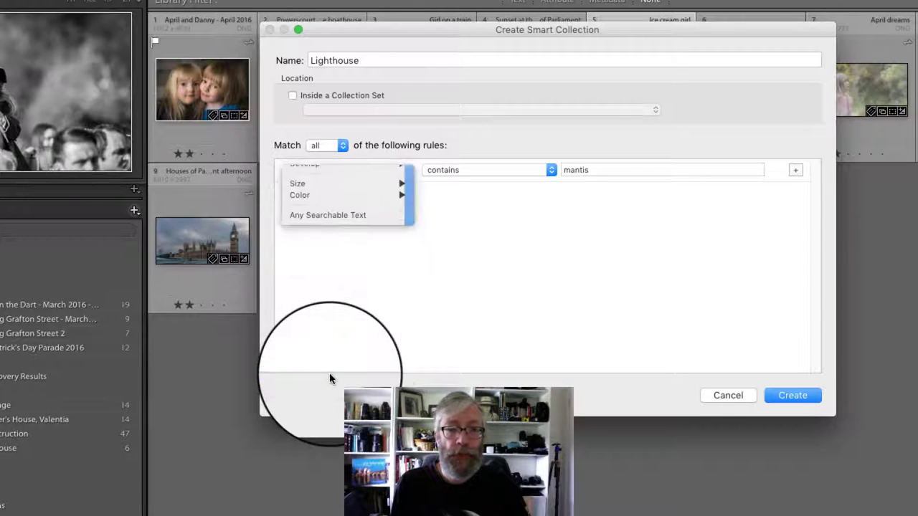
pyautogui.click(455, 172)
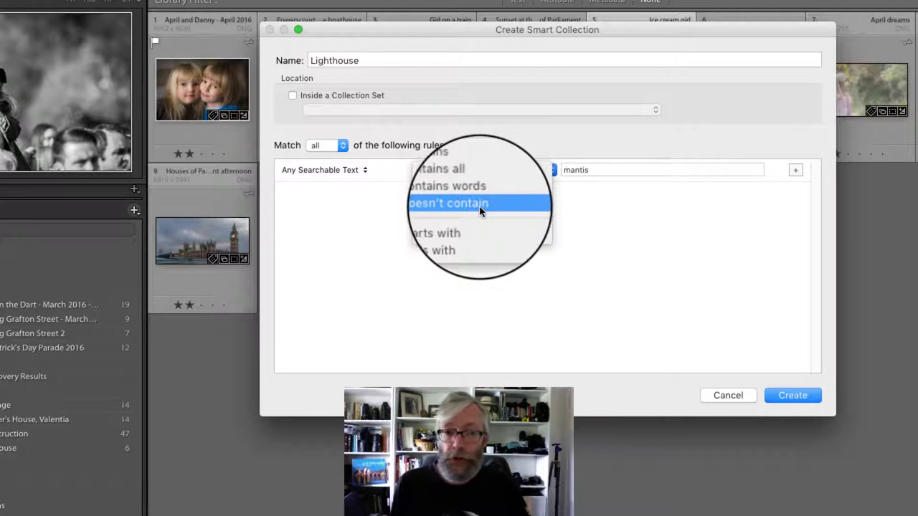
pyautogui.click(444, 172)
# Step: Replace the rule value 'mantis' with 'lighthouse' and create the collection
pyautogui.doubleClick(584, 170)
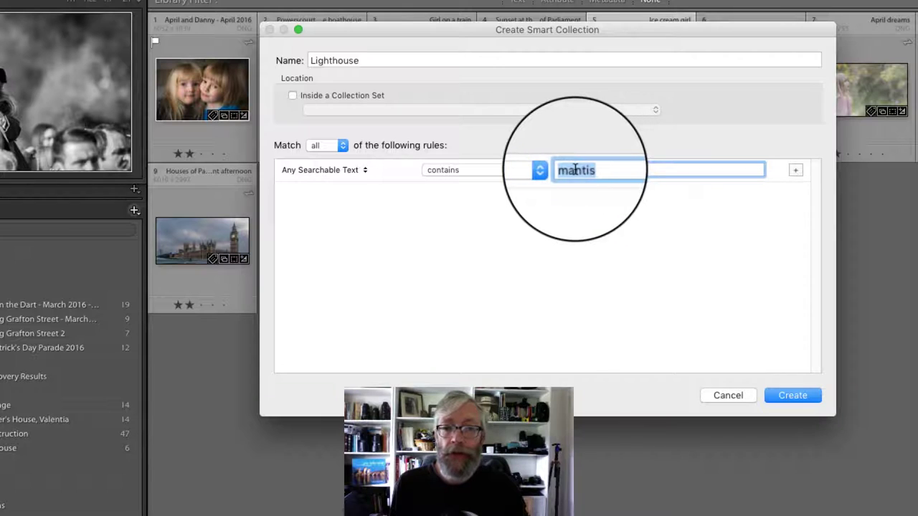
pyautogui.press('BackSpace')
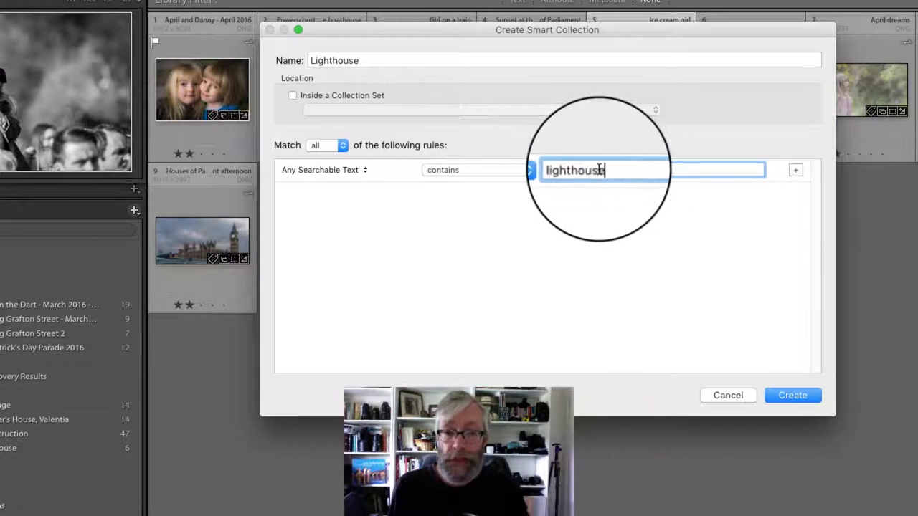
pyautogui.doubleClick(617, 168)
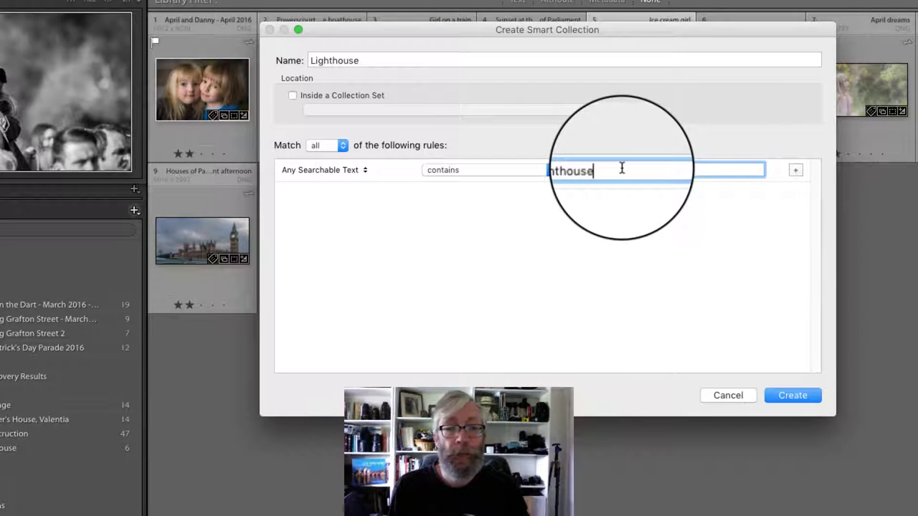
pyautogui.click(622, 168)
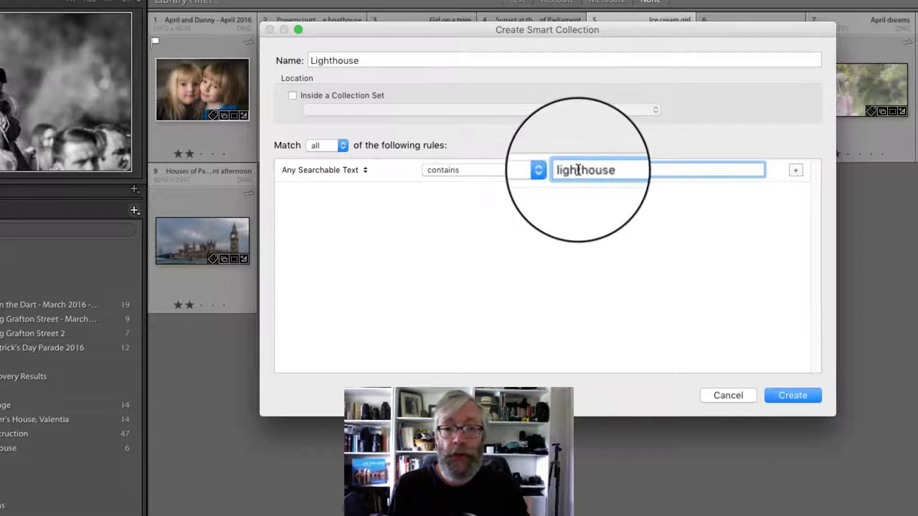
pyautogui.click(792, 395)
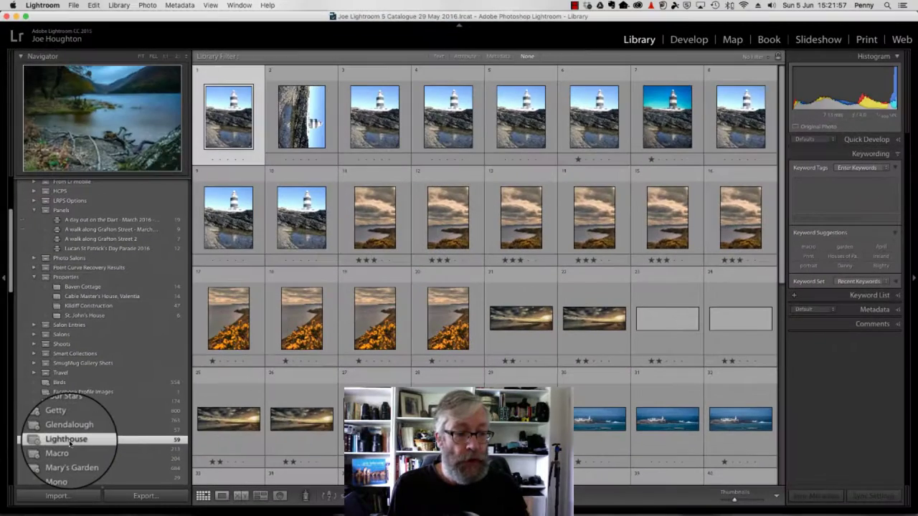
# Step: Inspect metadata of the first, Valentia, and Port Edward photos in the Lighthouse collection
pyautogui.scroll(5, 70, 431)
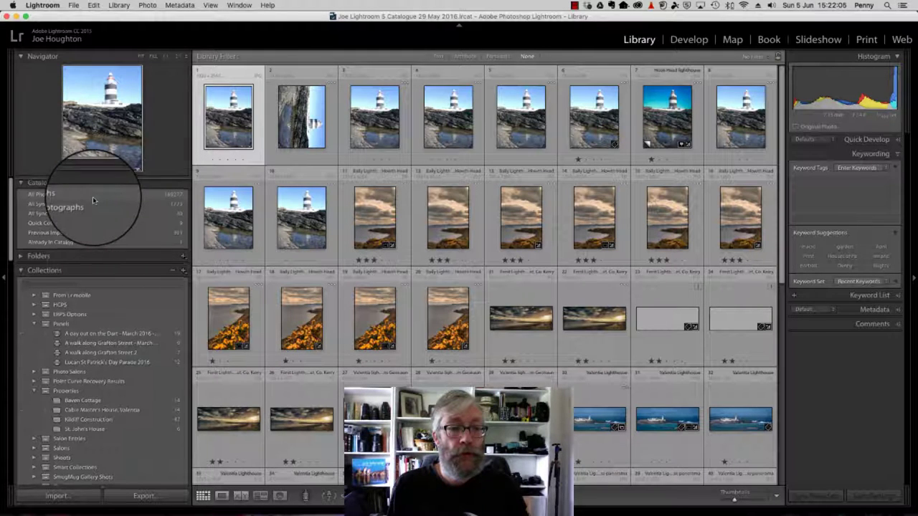
pyautogui.scroll(-10, 93, 215)
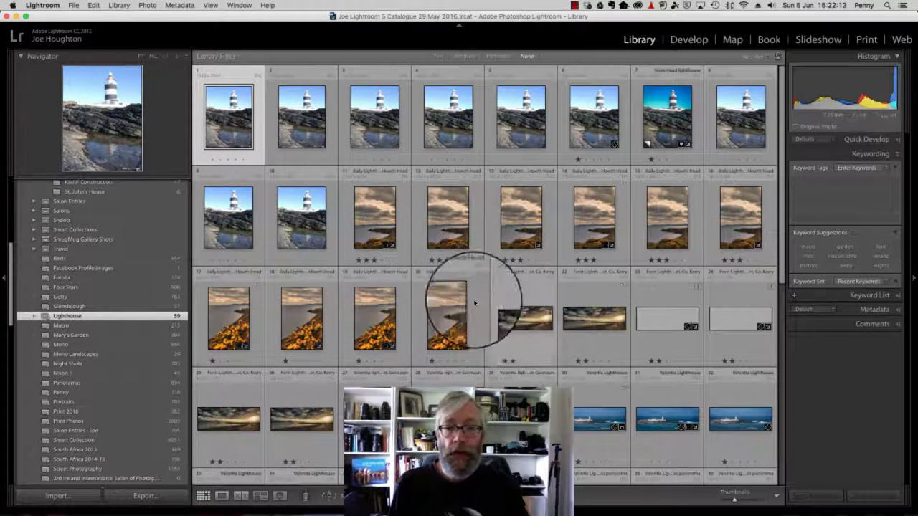
pyautogui.click(230, 113)
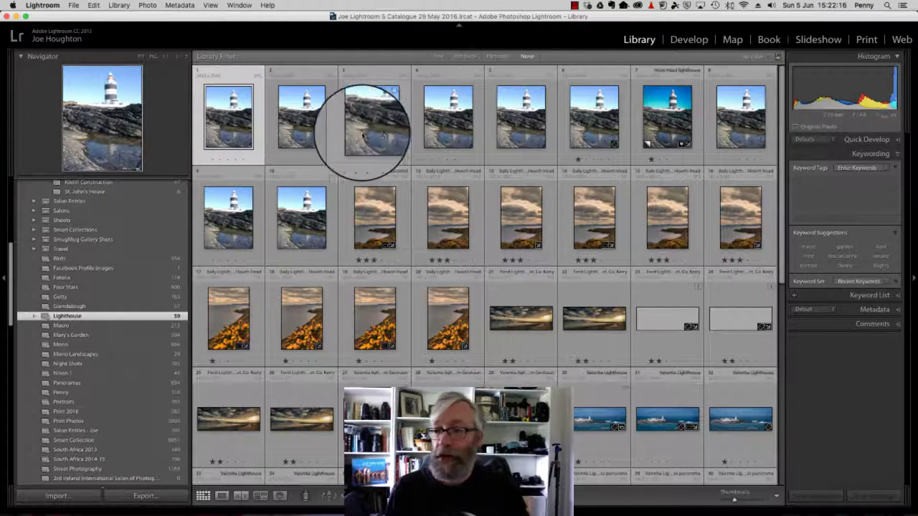
pyautogui.click(892, 310)
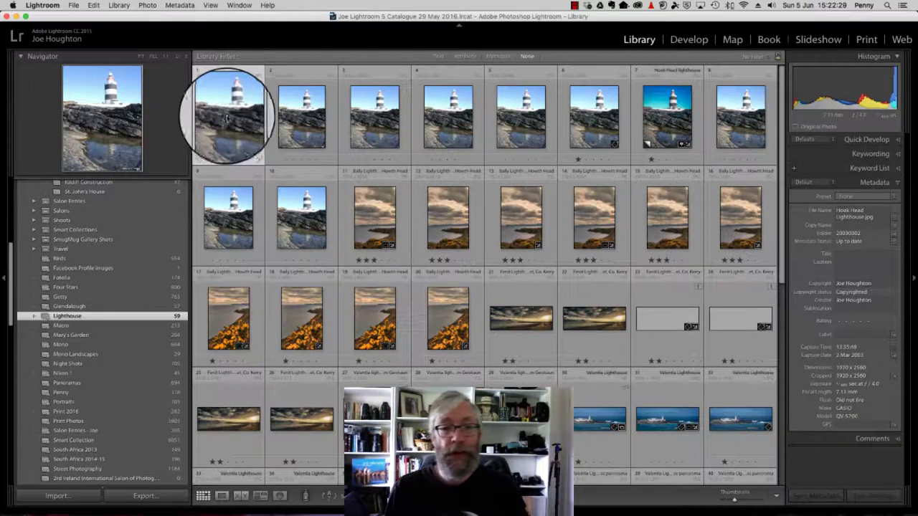
pyautogui.scroll(-6, 486, 205)
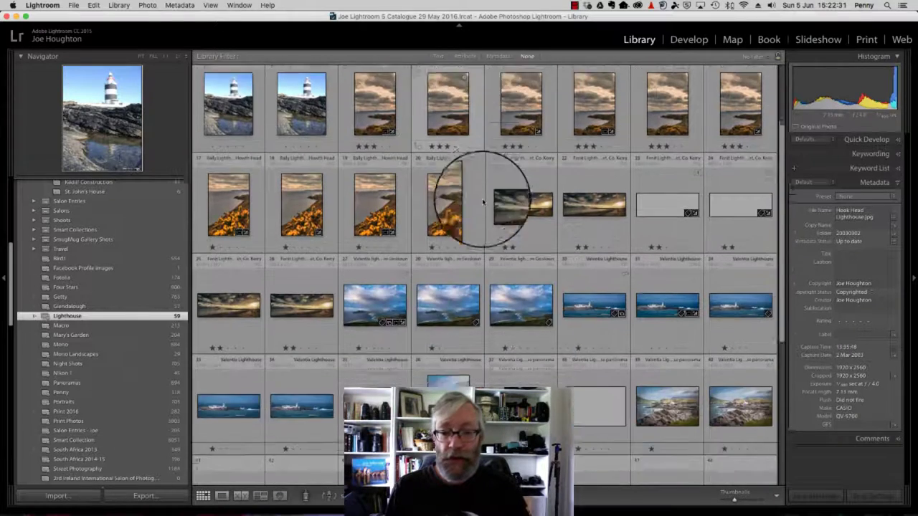
pyautogui.click(592, 195)
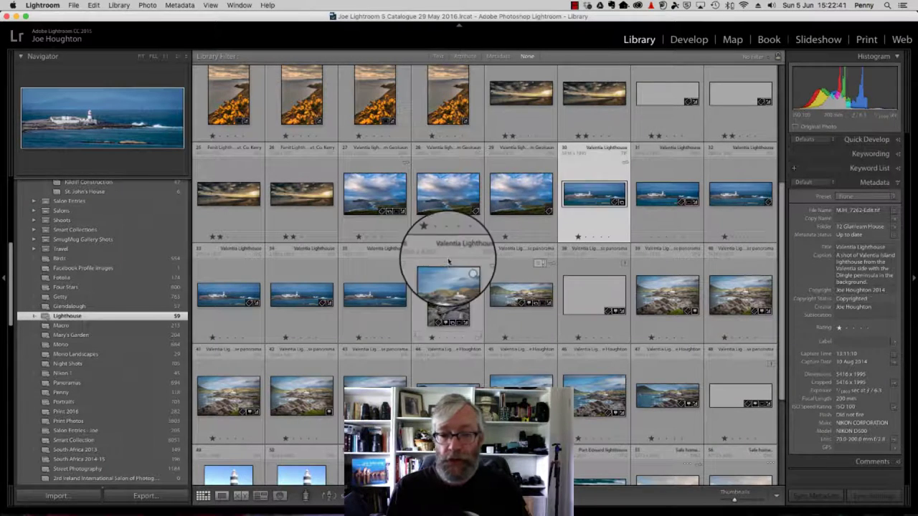
pyautogui.scroll(-5, 447, 260)
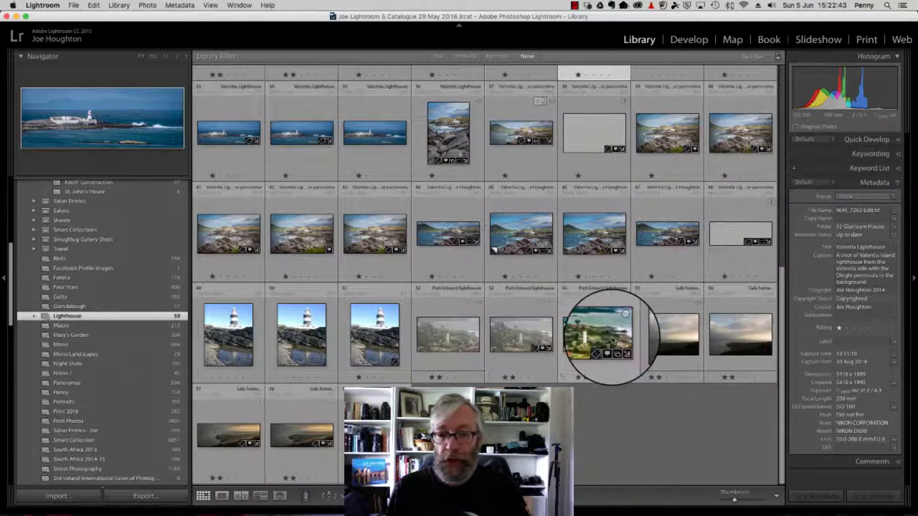
pyautogui.click(593, 338)
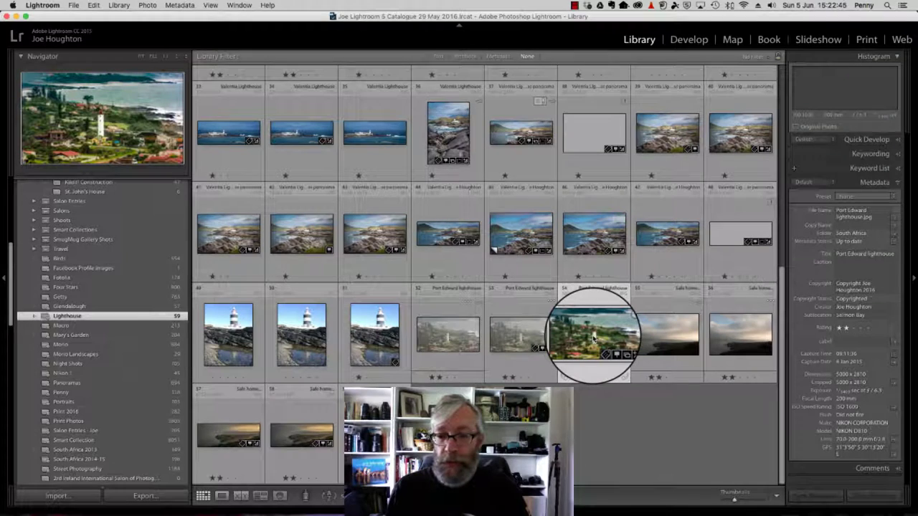
pyautogui.press('z')
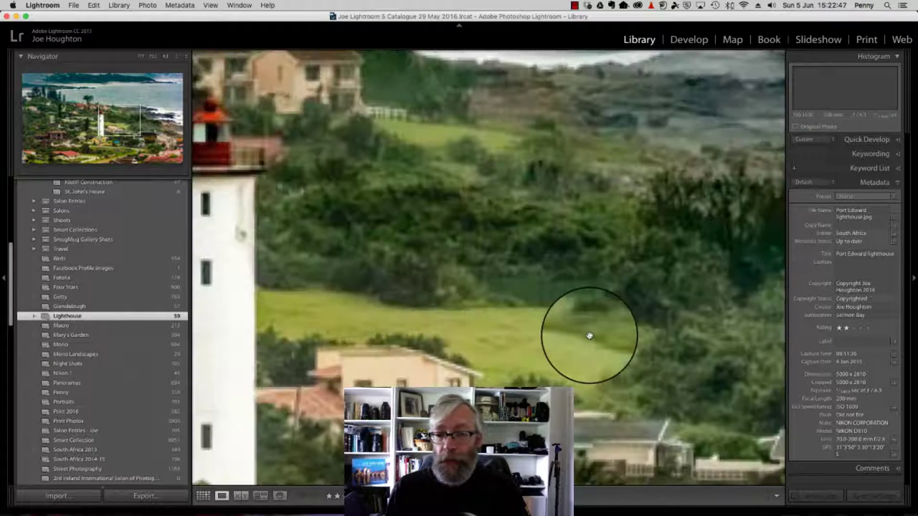
pyautogui.press('z')
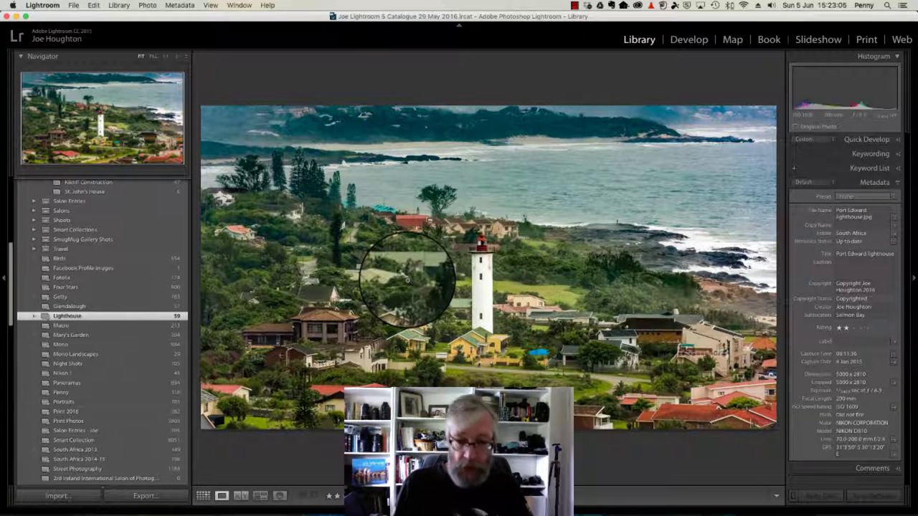
pyautogui.press('g')
pyautogui.scroll(10, 459, 337)
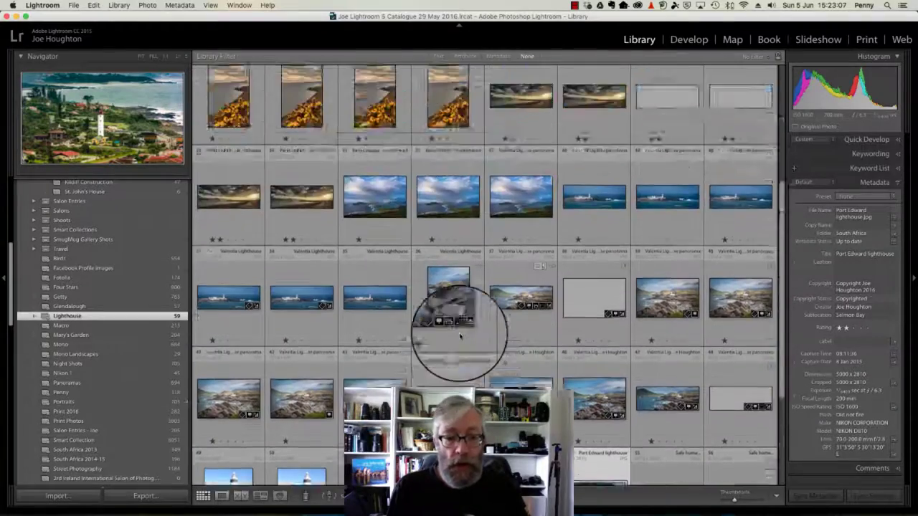
pyautogui.scroll(-6, 460, 336)
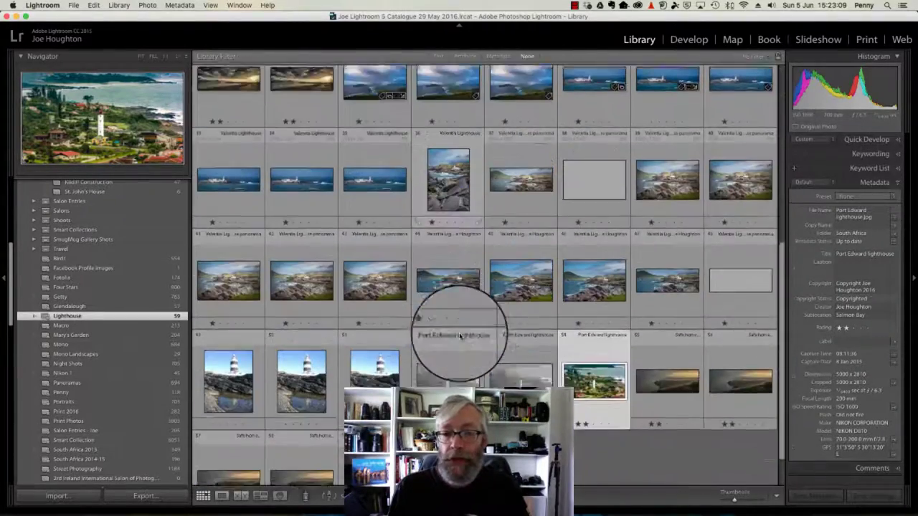
pyautogui.scroll(4, 445, 328)
pyautogui.scroll(1, 439, 323)
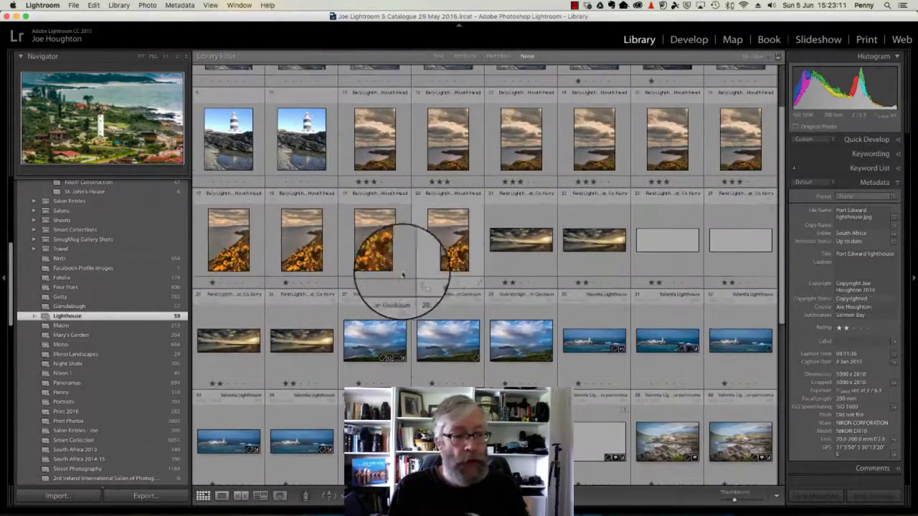
# Step: Add a Camera is D600 rule to the Lighthouse smart collection and save it
pyautogui.rightClick(98, 318)
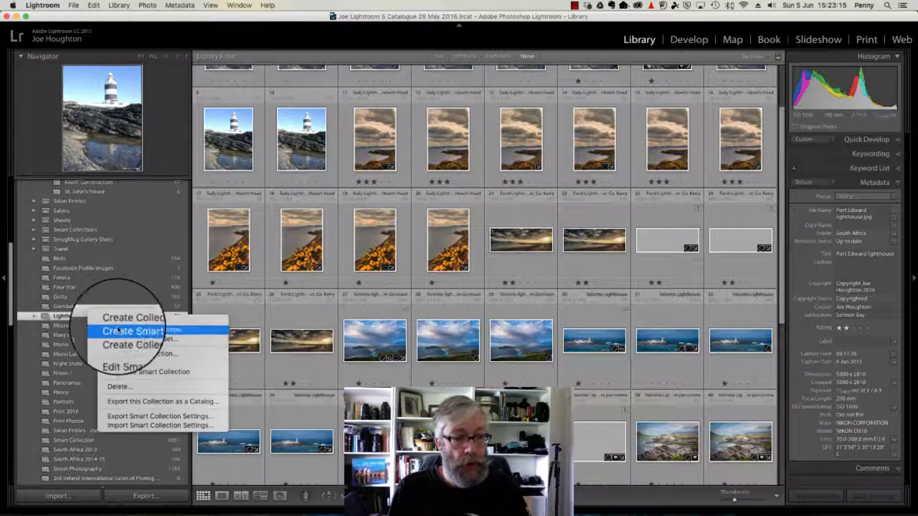
pyautogui.click(128, 355)
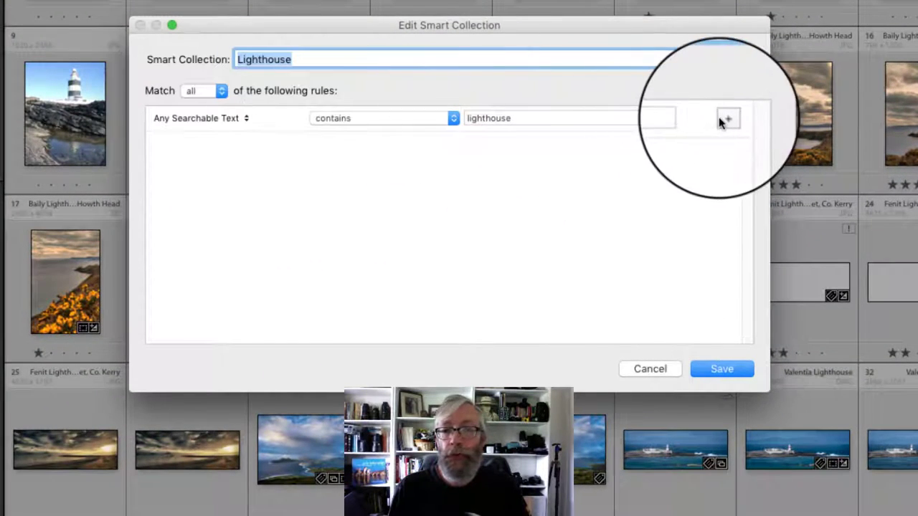
pyautogui.click(726, 118)
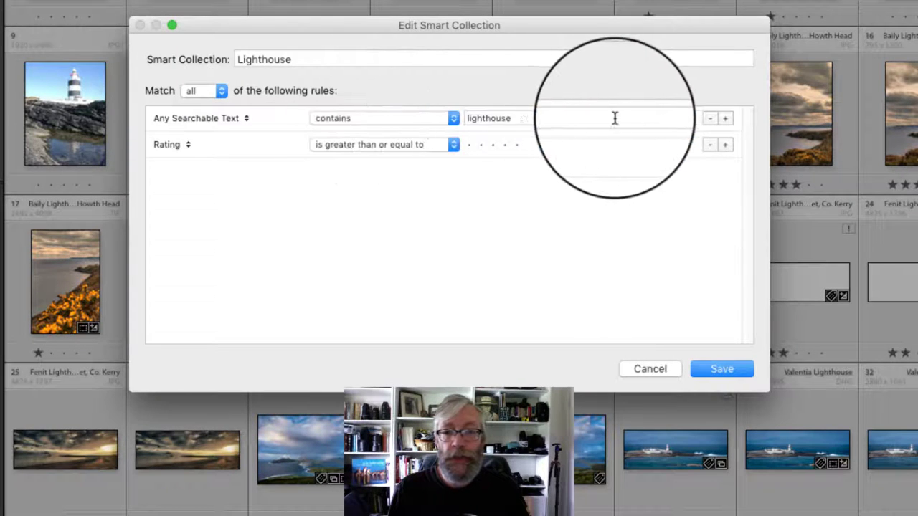
pyautogui.click(188, 146)
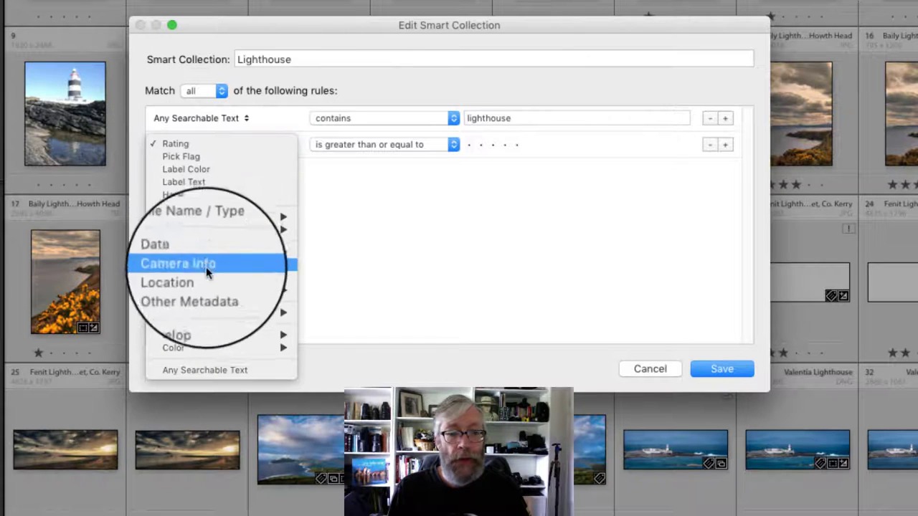
pyautogui.moveTo(216, 287)
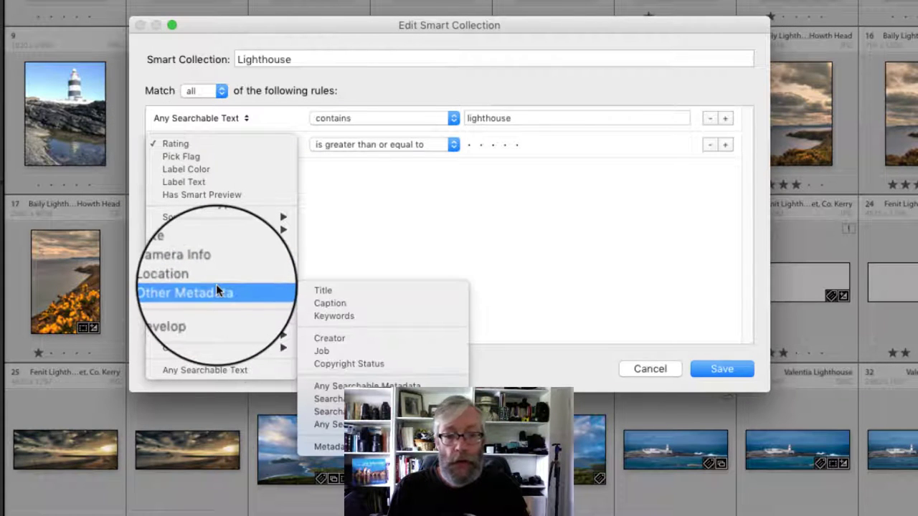
pyautogui.moveTo(222, 272)
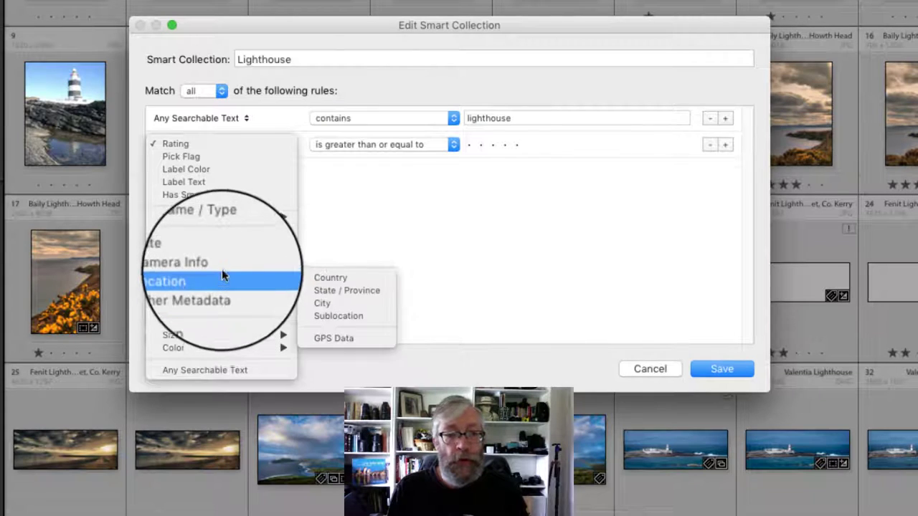
pyautogui.click(312, 265)
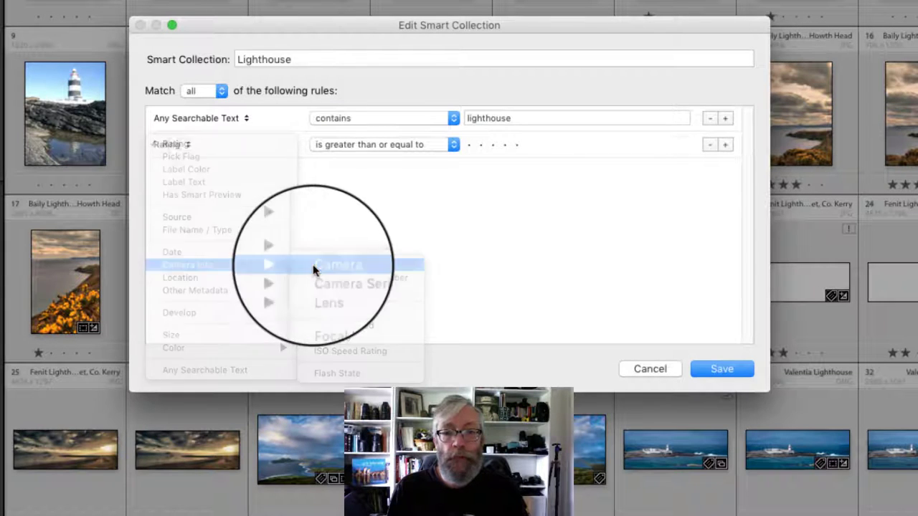
pyautogui.click(491, 145)
pyautogui.write('D600')
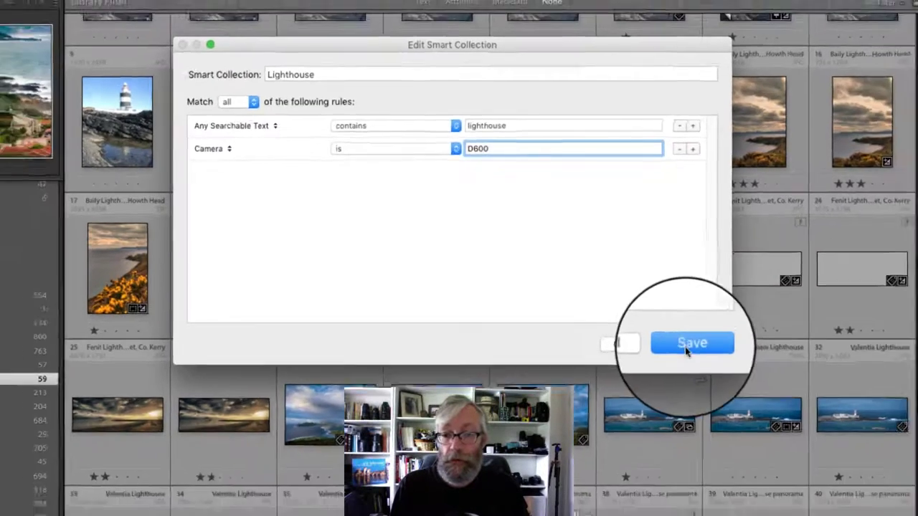
pyautogui.click(721, 369)
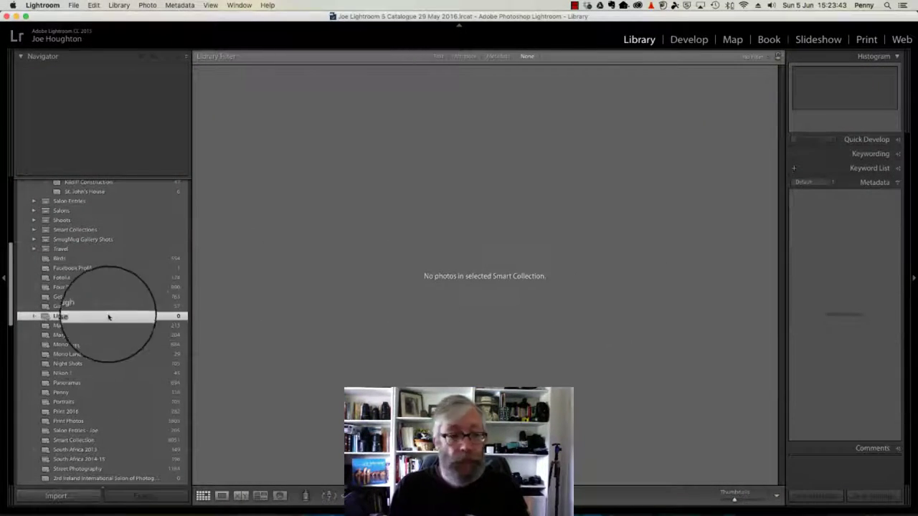
# Step: Edit the Lighthouse smart collection so its camera rule contains D600, and save it
pyautogui.rightClick(80, 318)
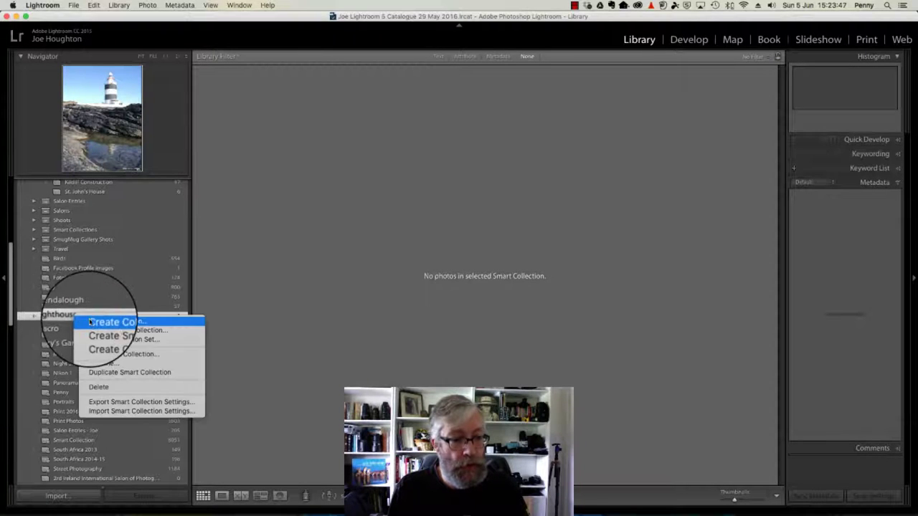
pyautogui.click(98, 353)
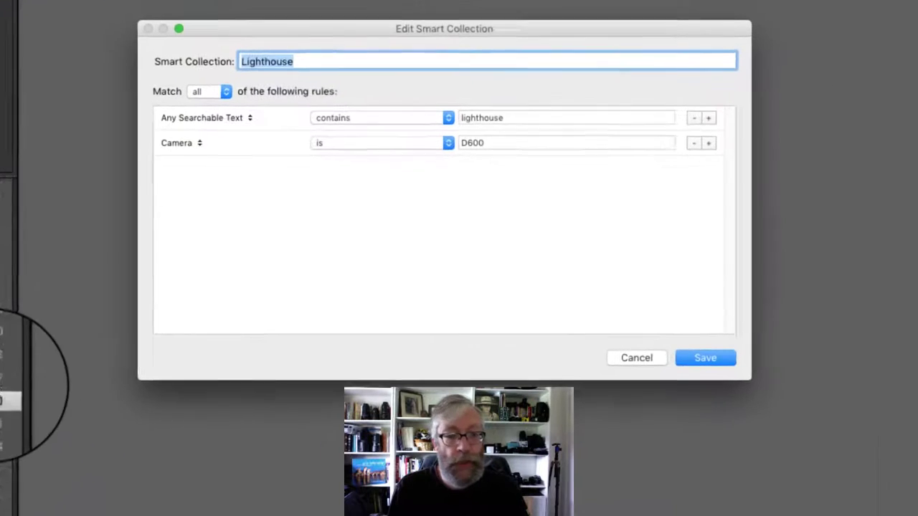
pyautogui.click(453, 144)
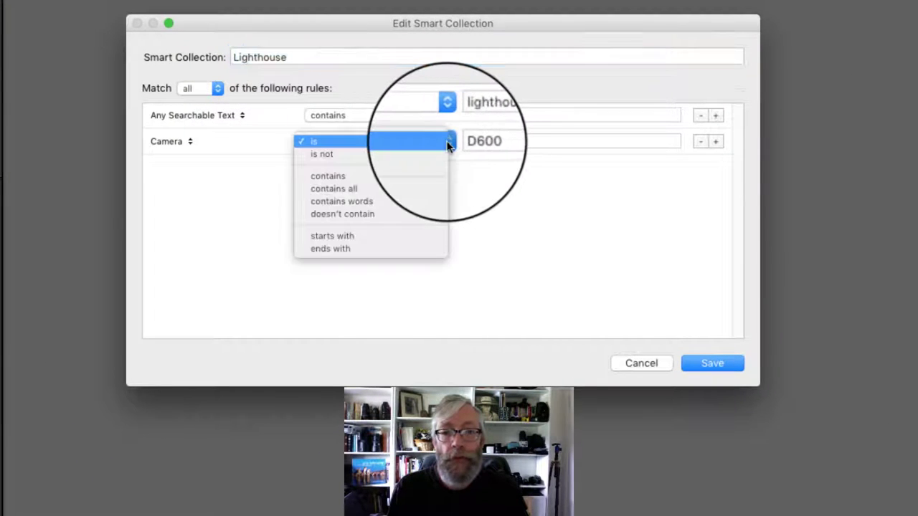
pyautogui.click(395, 179)
pyautogui.write('D600')
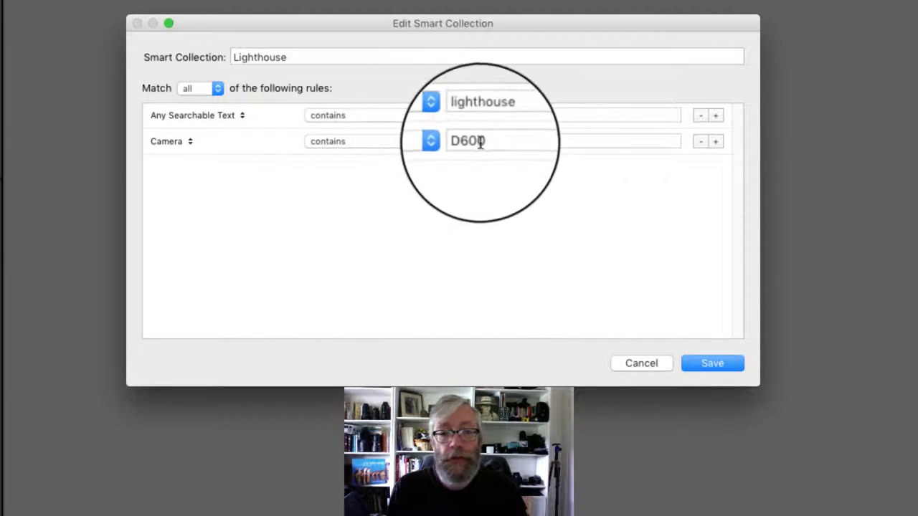
pyautogui.click(712, 363)
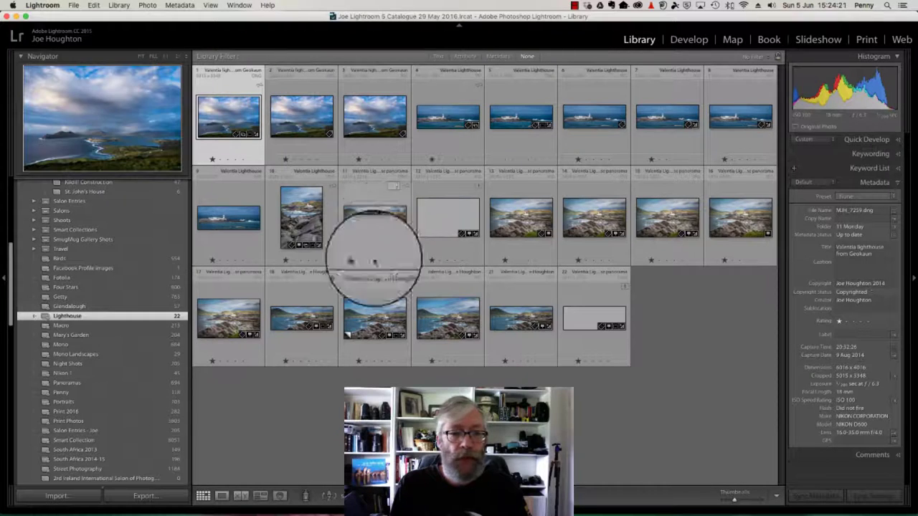
# Step: Scroll the Folders panel to locate 09 Portraits Danny and April under 2016 > 04 April
pyautogui.scroll(3, 146, 307)
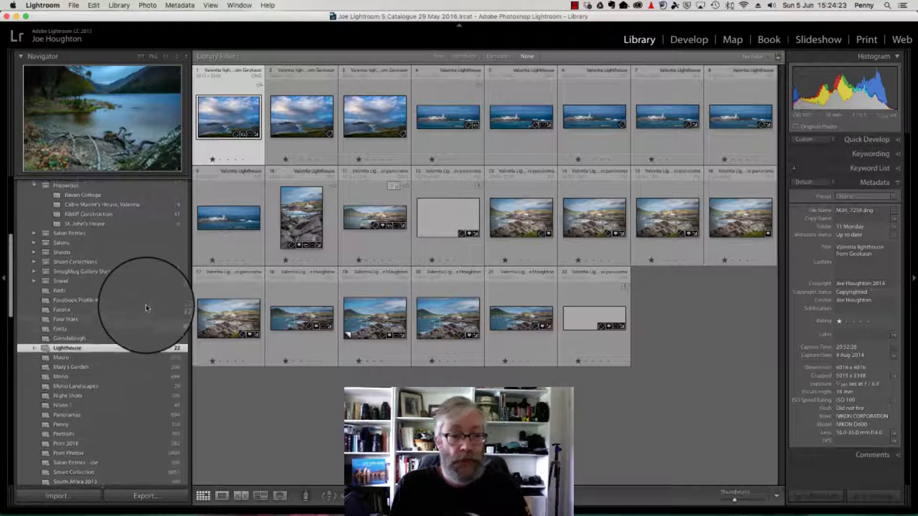
pyautogui.scroll(-4, 145, 307)
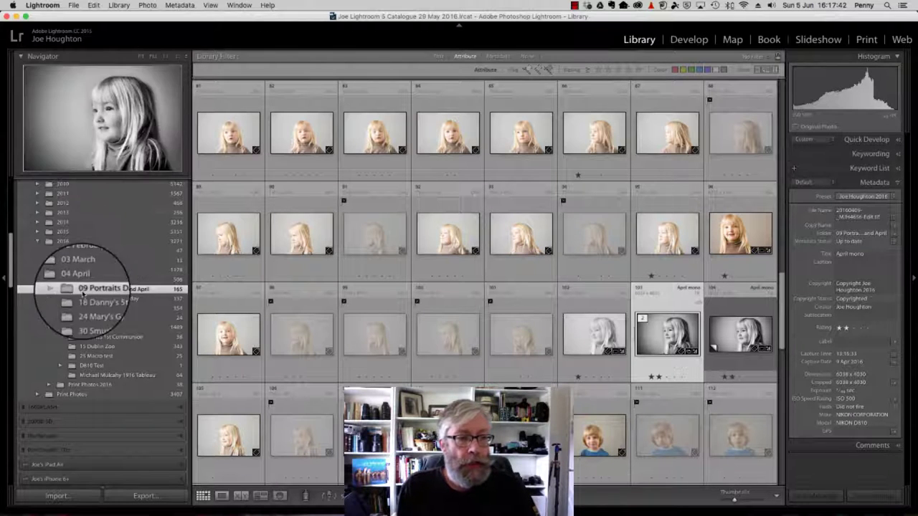
pyautogui.scroll(3, 90, 280)
pyautogui.scroll(5, 90, 278)
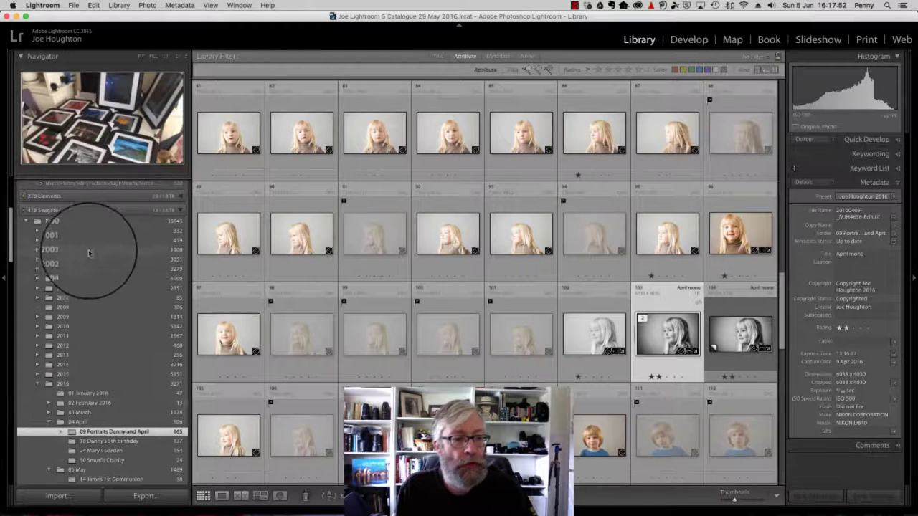
pyautogui.scroll(-2, 98, 258)
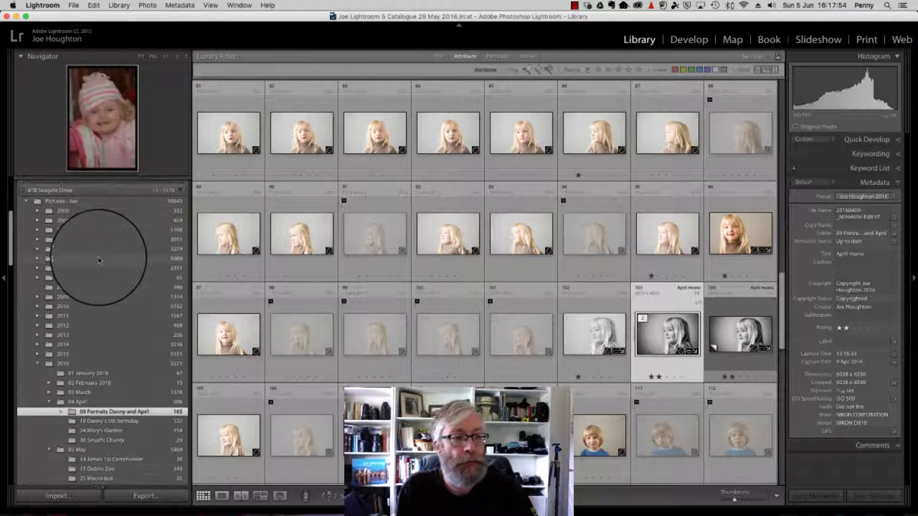
pyautogui.scroll(-1, 99, 260)
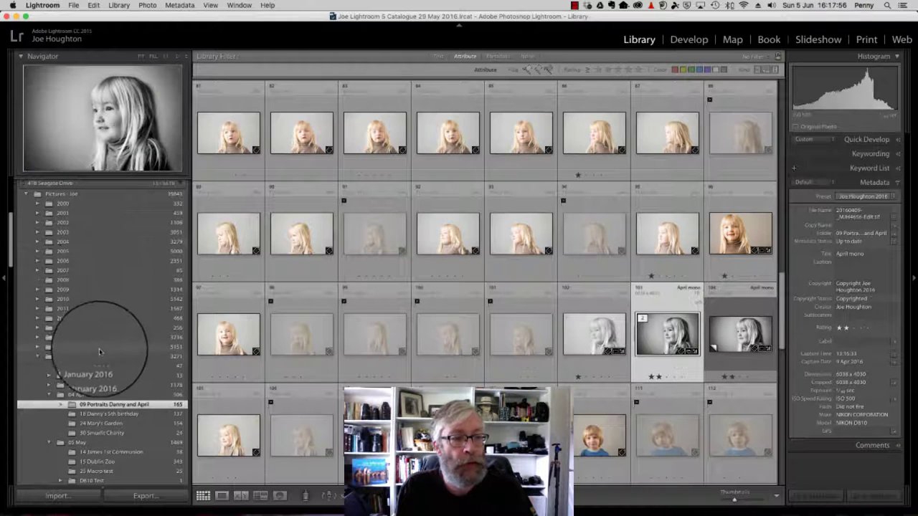
pyautogui.scroll(-10, 107, 350)
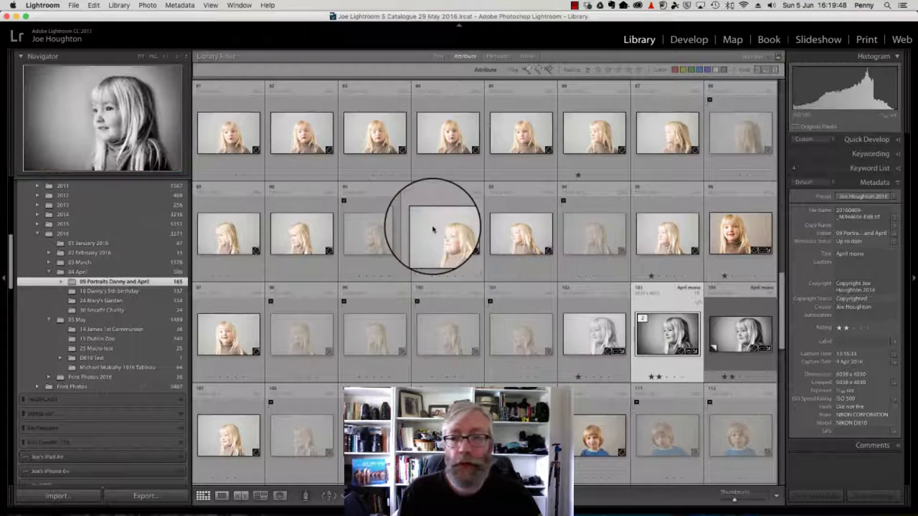
pyautogui.scroll(1, 433, 230)
pyautogui.scroll(2, 433, 229)
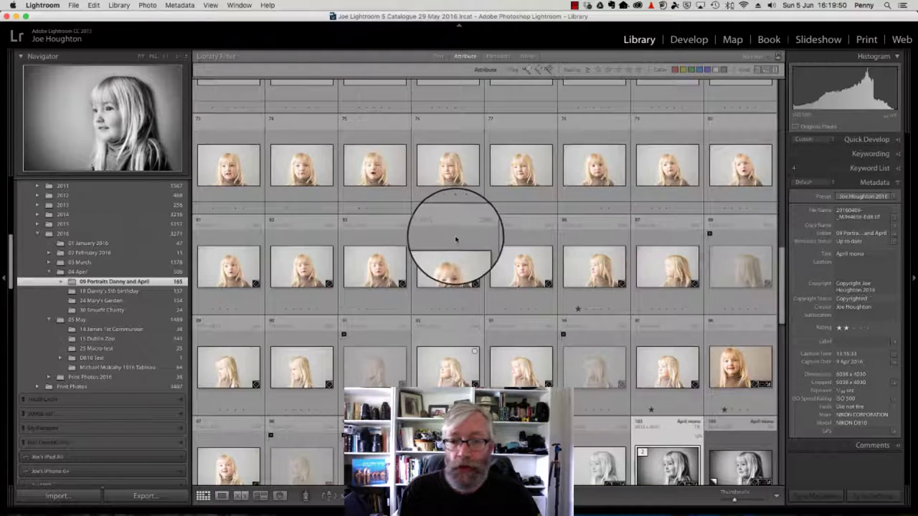
pyautogui.scroll(15, 445, 233)
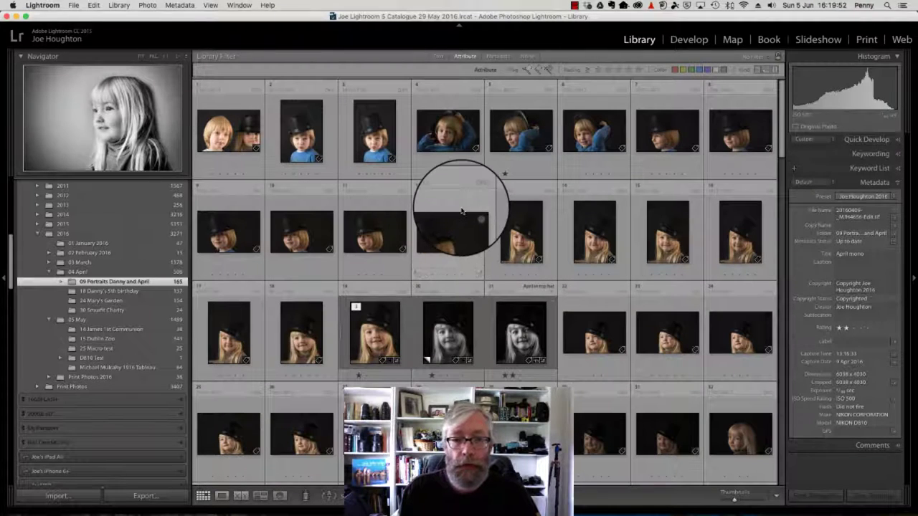
pyautogui.scroll(-6, 459, 212)
pyautogui.scroll(-8, 462, 210)
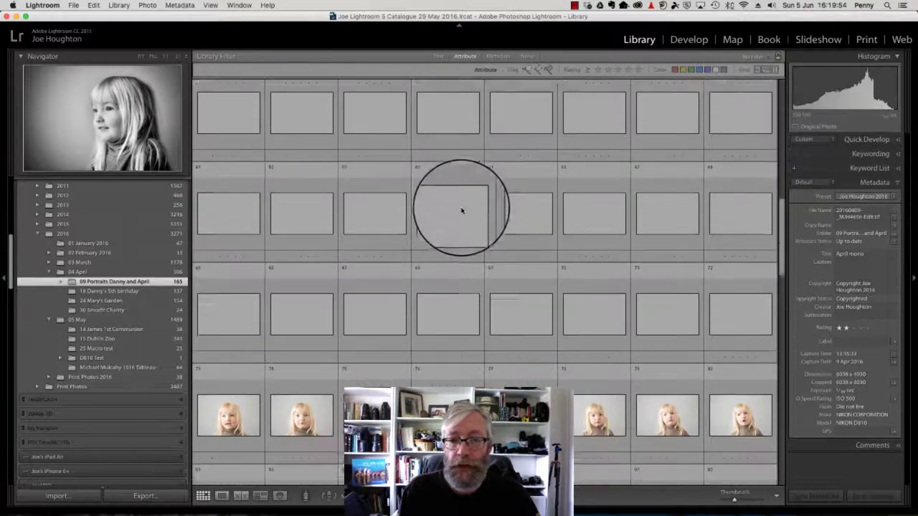
pyautogui.scroll(-10, 462, 211)
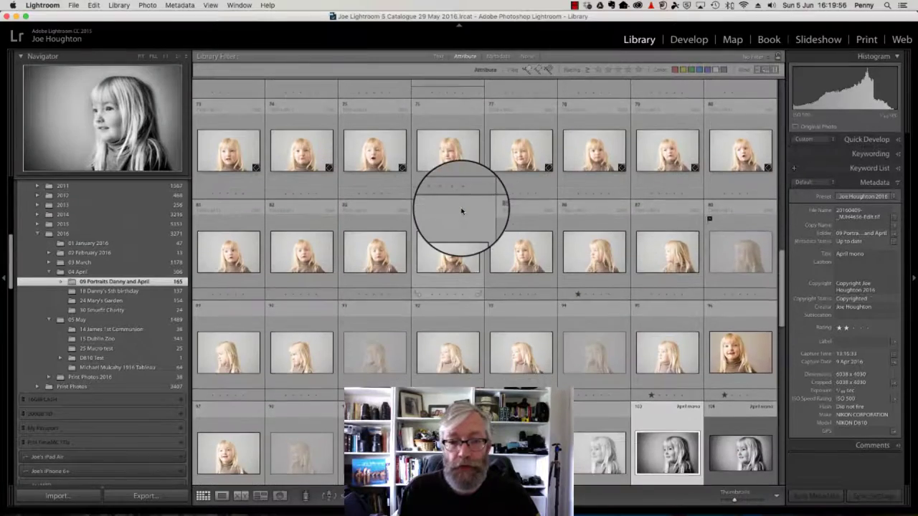
pyautogui.scroll(-10, 461, 211)
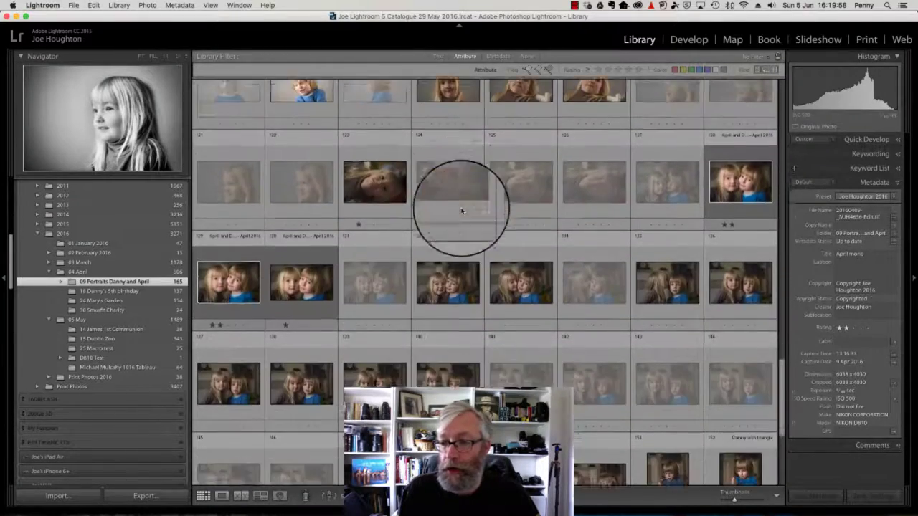
pyautogui.scroll(20, 461, 211)
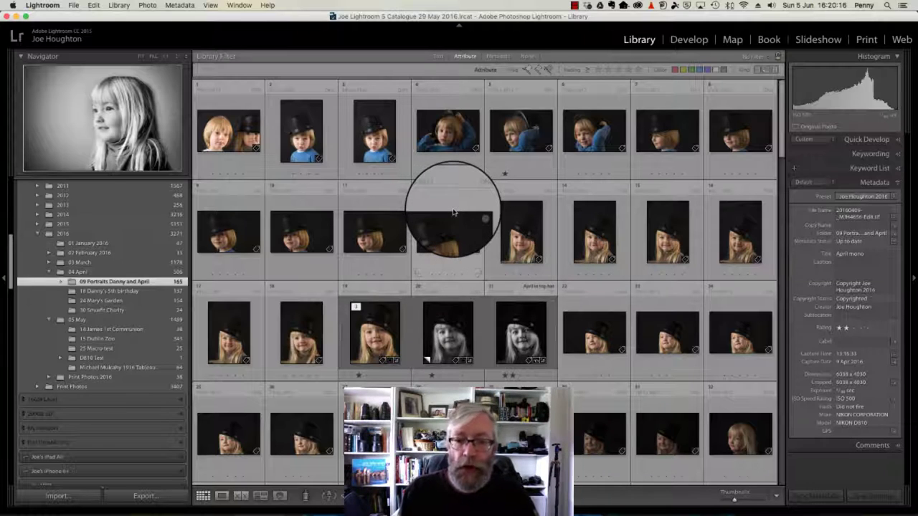
pyautogui.scroll(-3, 453, 213)
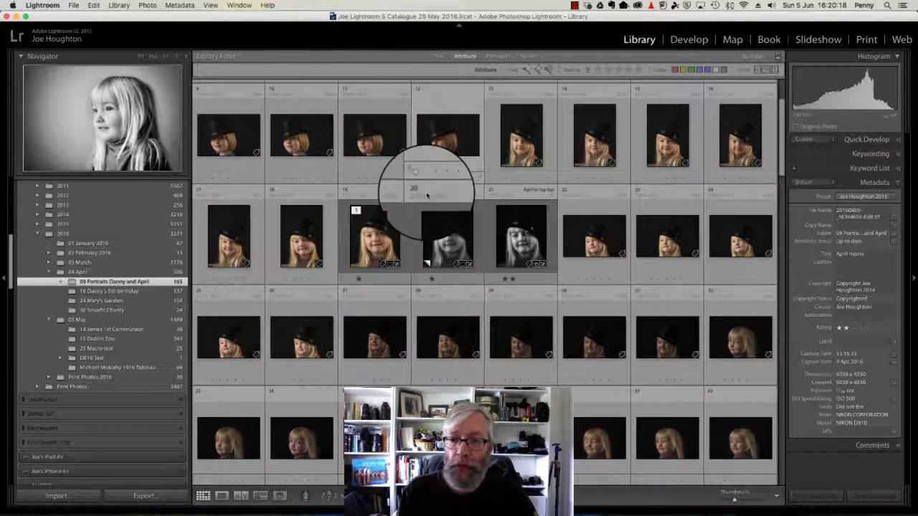
pyautogui.scroll(-1, 472, 188)
pyautogui.scroll(-3, 472, 188)
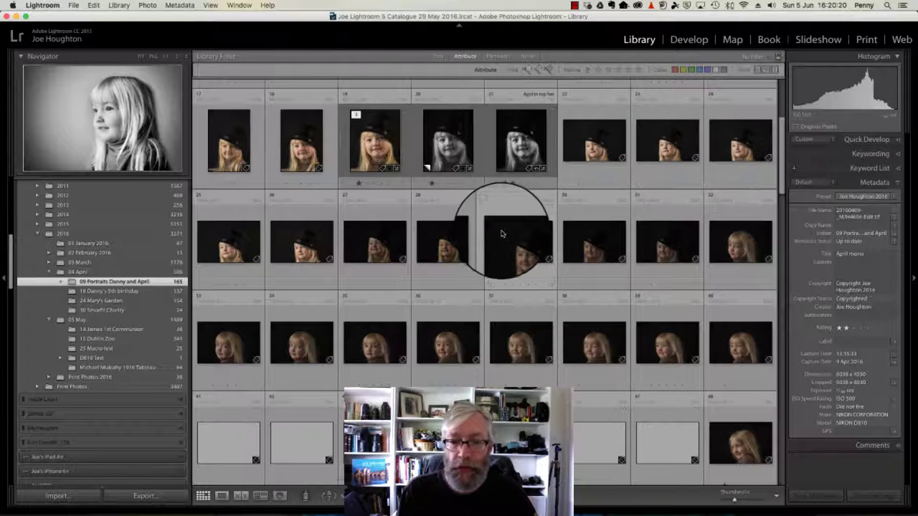
pyautogui.scroll(-6, 497, 233)
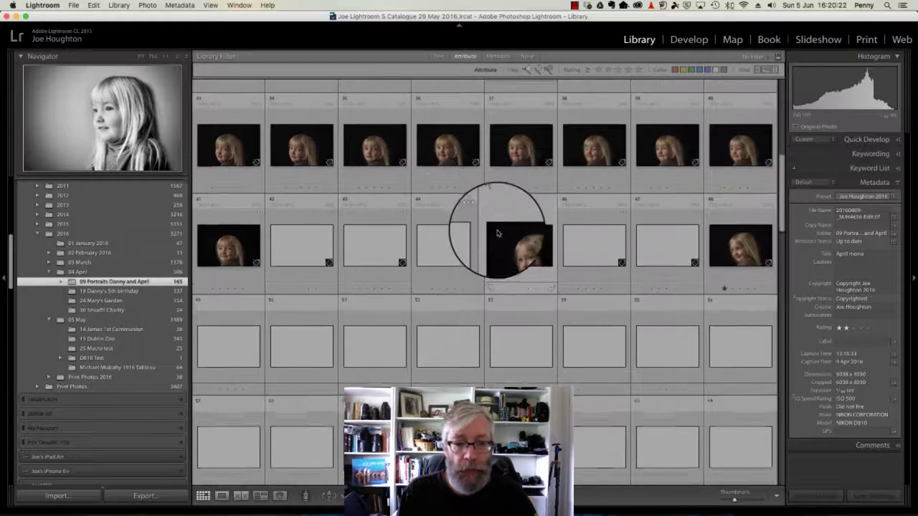
pyautogui.scroll(-6, 497, 232)
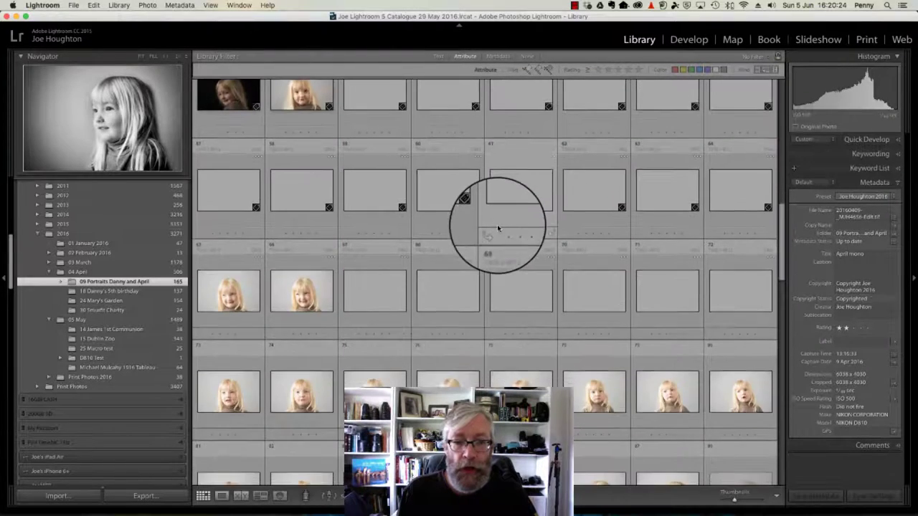
pyautogui.scroll(-8, 497, 228)
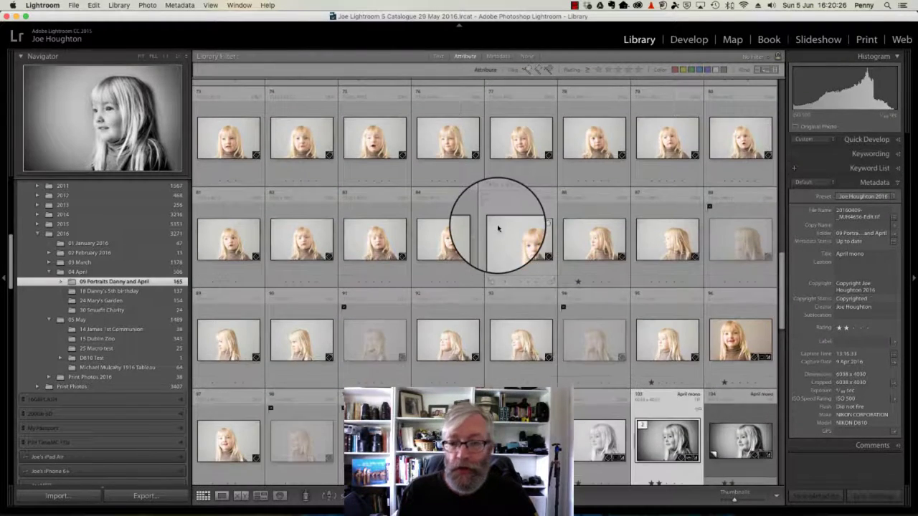
pyautogui.scroll(-8, 497, 228)
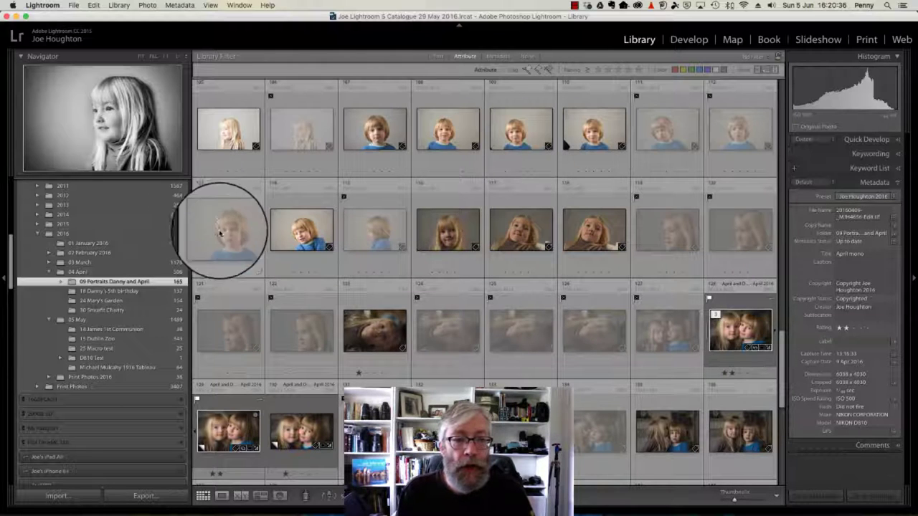
# Step: Open photo 107 full size and flag it as rejected
pyautogui.doubleClick(391, 127)
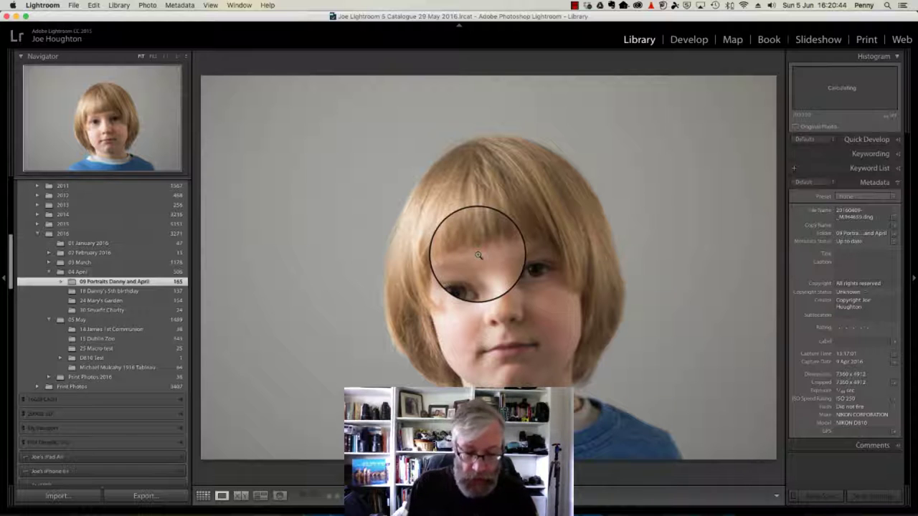
pyautogui.press('x')
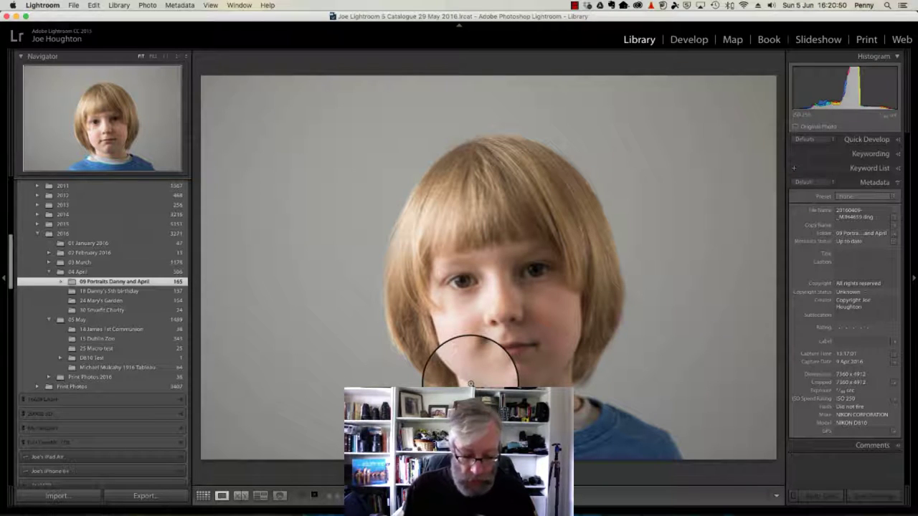
pyautogui.press('x')
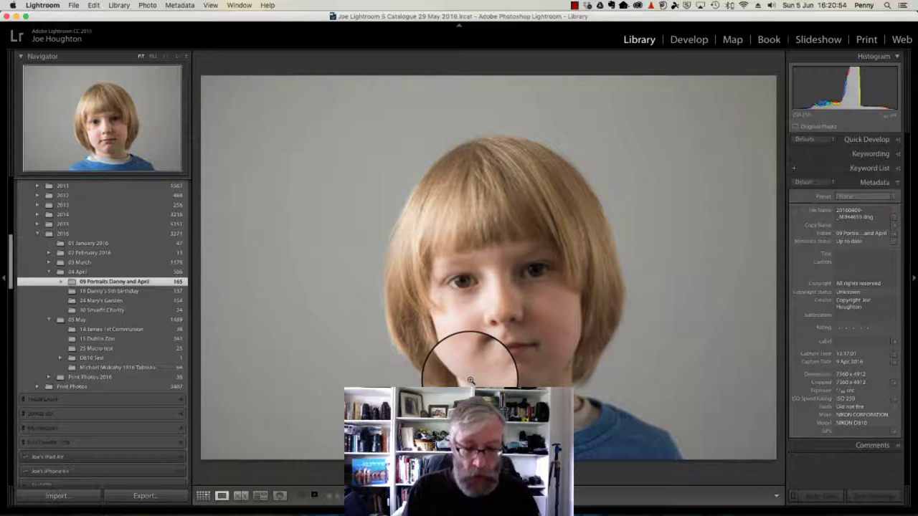
# Step: Rate the boy's portrait one star, clear it back to zero, and return to Grid view
pyautogui.press('1')
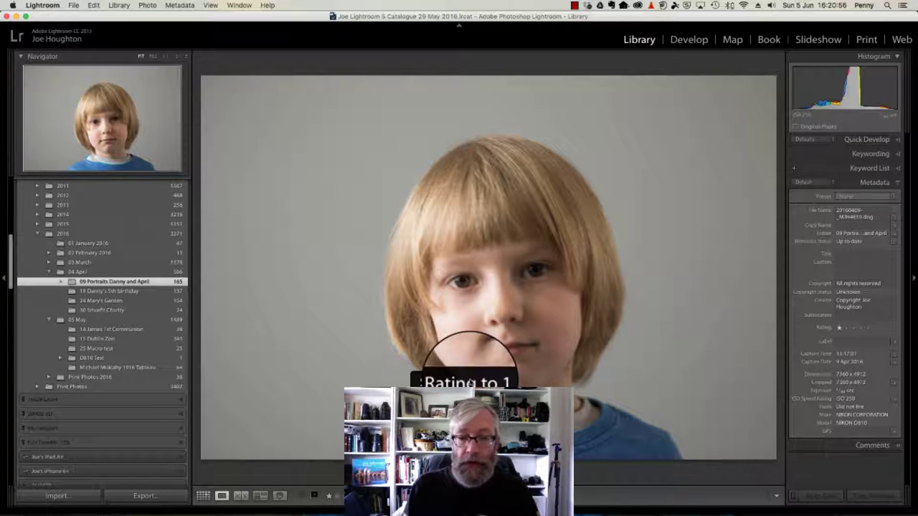
pyautogui.moveTo(326, 502)
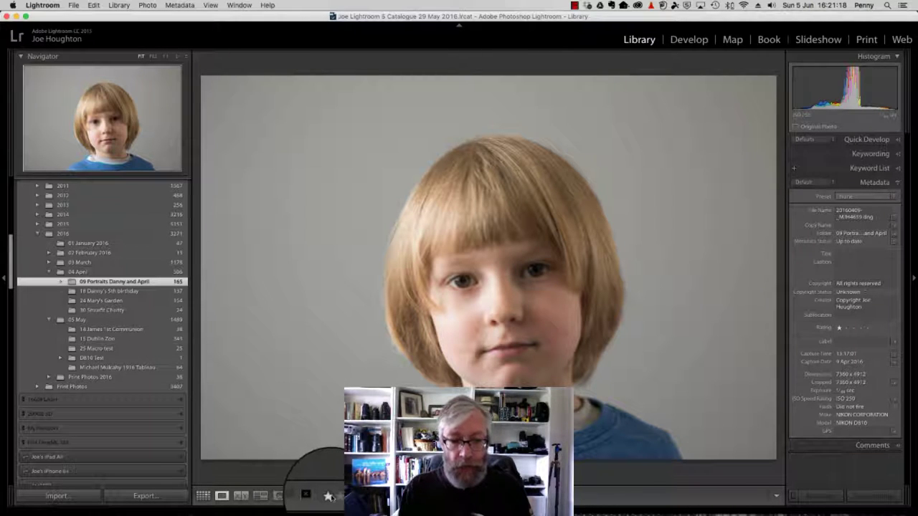
pyautogui.press('0')
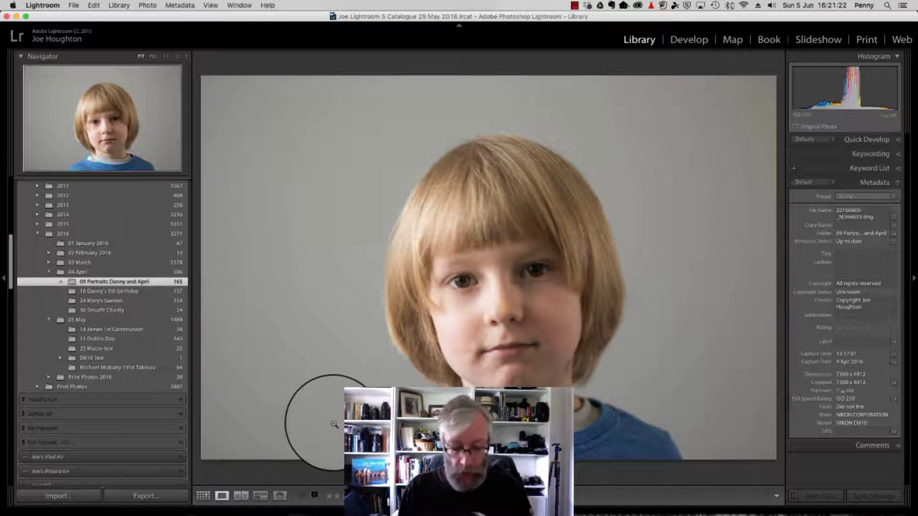
pyautogui.press('g')
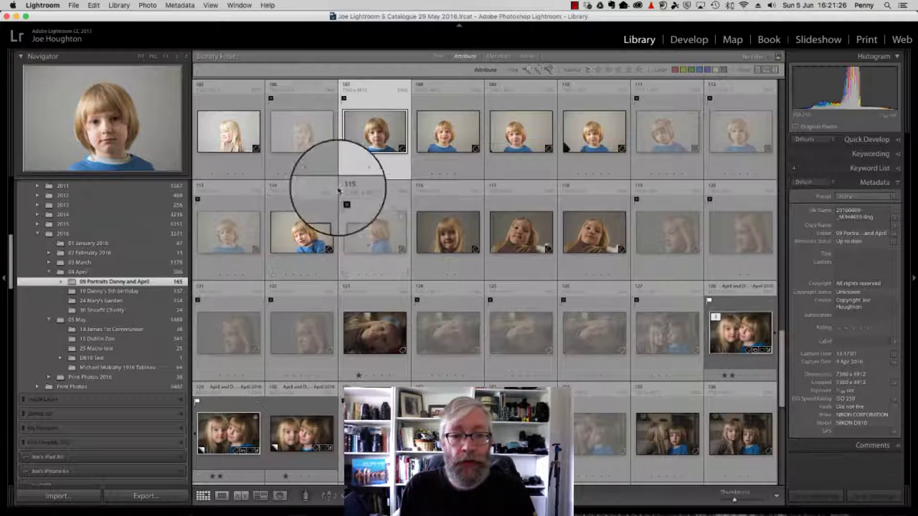
# Step: Delete the 30 rejected photos from disk with Photo > Delete Rejected Photos
pyautogui.moveTo(282, 109); pyautogui.dragTo(357, 115)
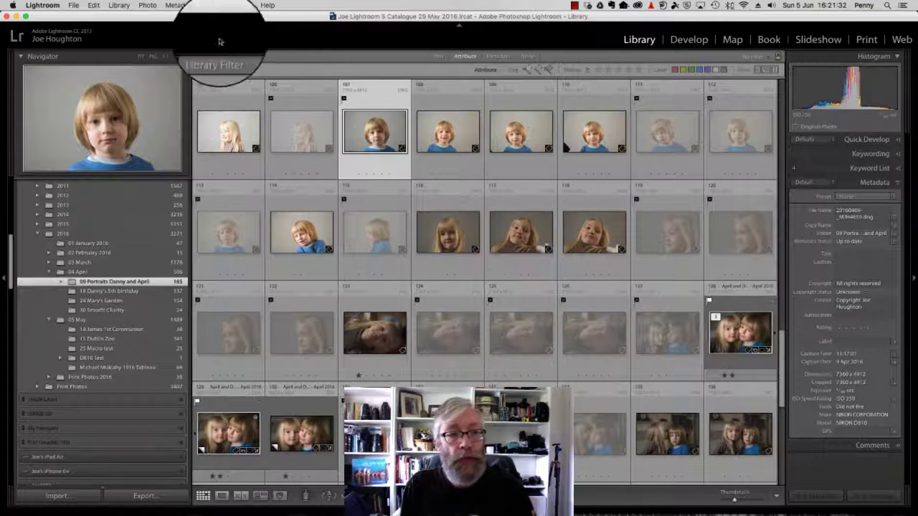
pyautogui.click(147, 5)
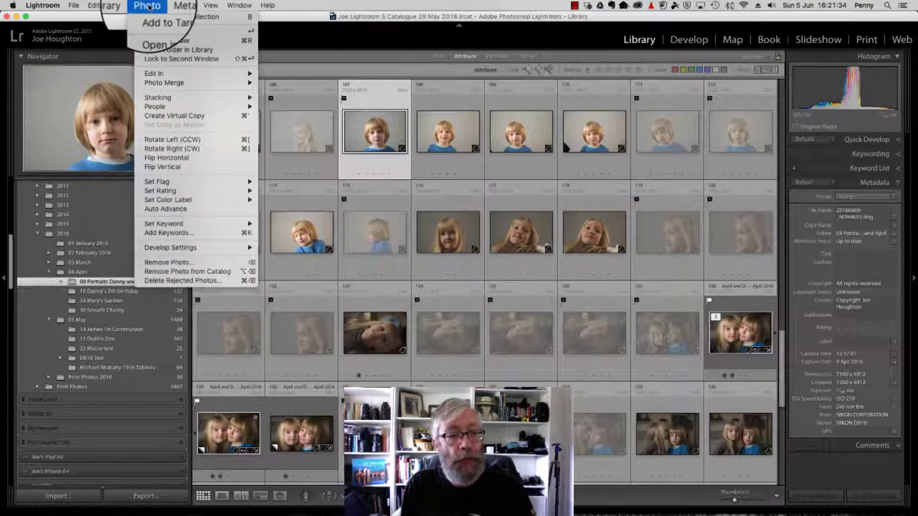
pyautogui.click(202, 281)
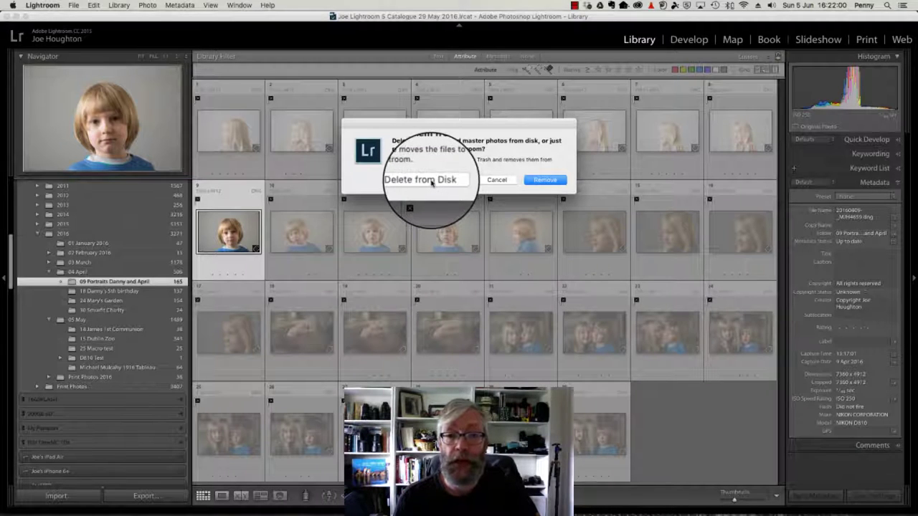
pyautogui.click(431, 180)
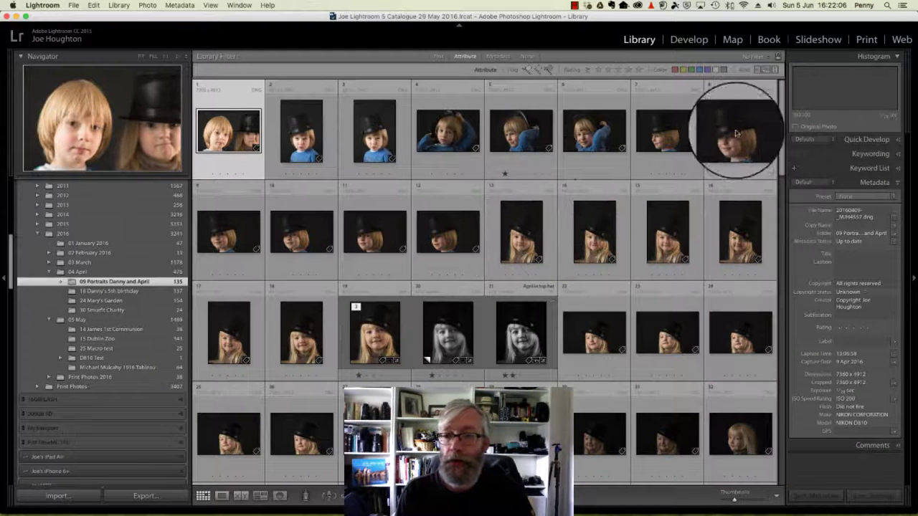
# Step: Filter the grid with a 'greater than or equal to' one-star rating rule, leaving 17 photos
pyautogui.moveTo(782, 117)
pyautogui.mouseDown()
pyautogui.moveTo(776, 327)
pyautogui.moveTo(797, 407)
pyautogui.moveTo(785, 426)
pyautogui.moveTo(794, 425)
pyautogui.moveTo(793, 358)
pyautogui.moveTo(767, 115)
pyautogui.mouseUp()
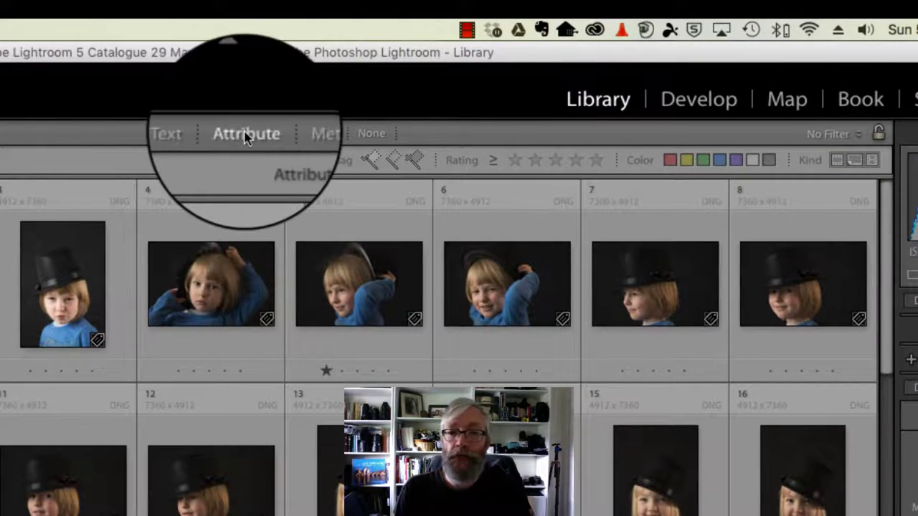
pyautogui.click(495, 166)
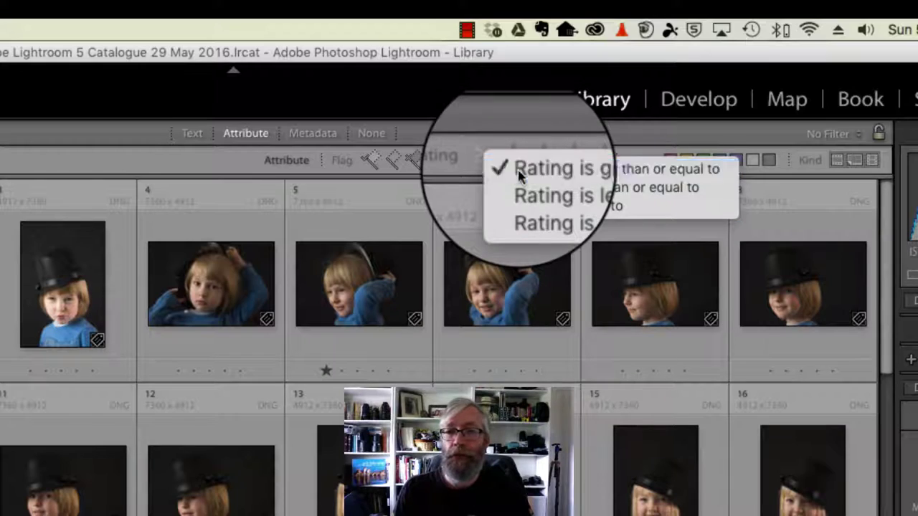
pyautogui.click(519, 175)
pyautogui.click(516, 162)
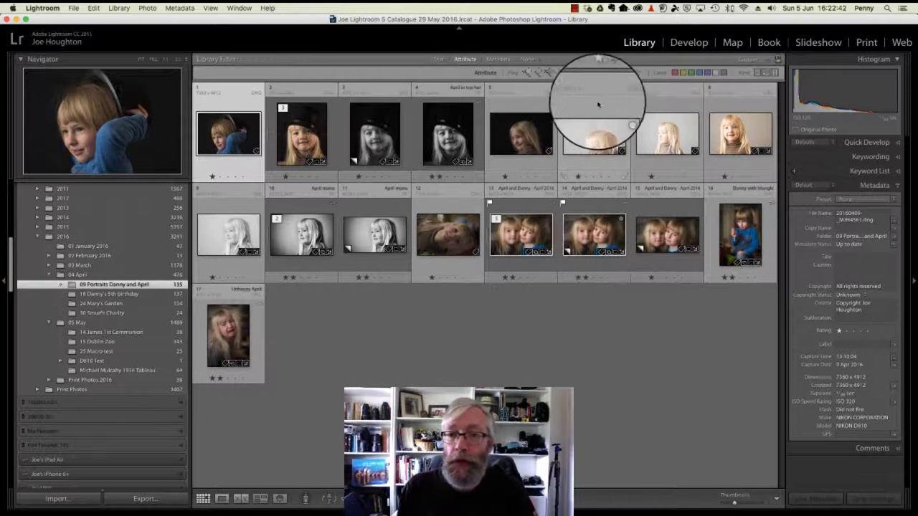
# Step: Remove the one-star rating filter and scroll down through all the folder's photos
pyautogui.click(598, 72)
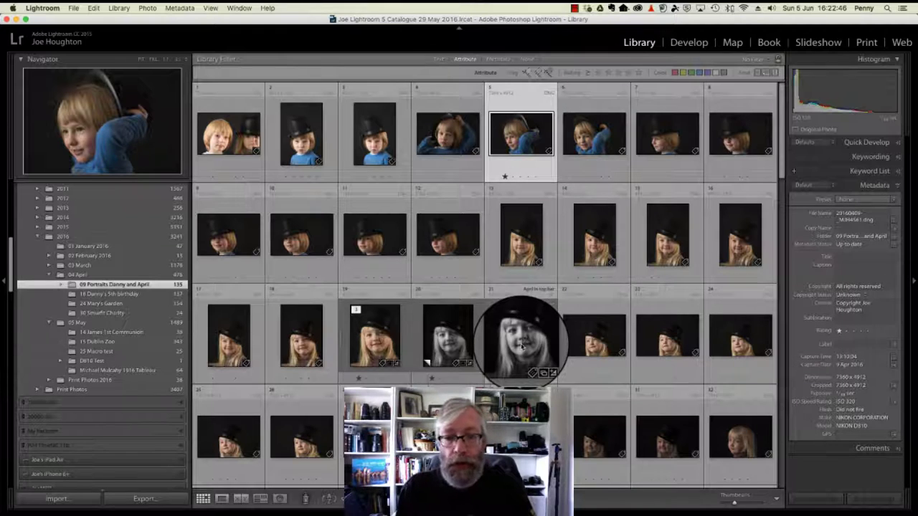
pyautogui.press('2')
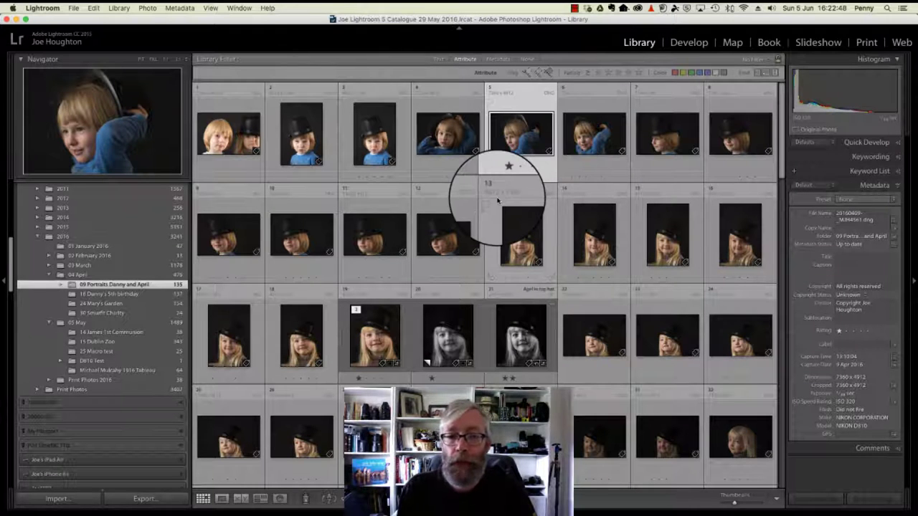
pyautogui.scroll(-8, 452, 219)
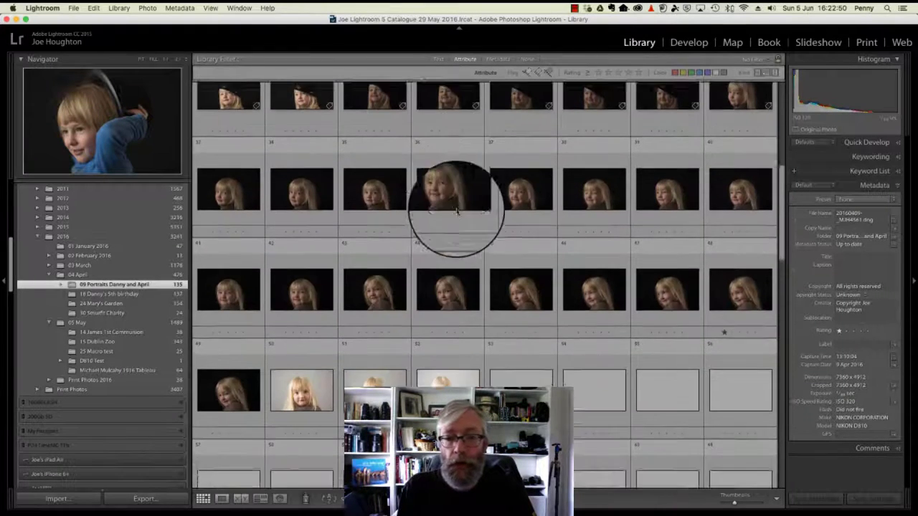
pyautogui.scroll(-5, 457, 212)
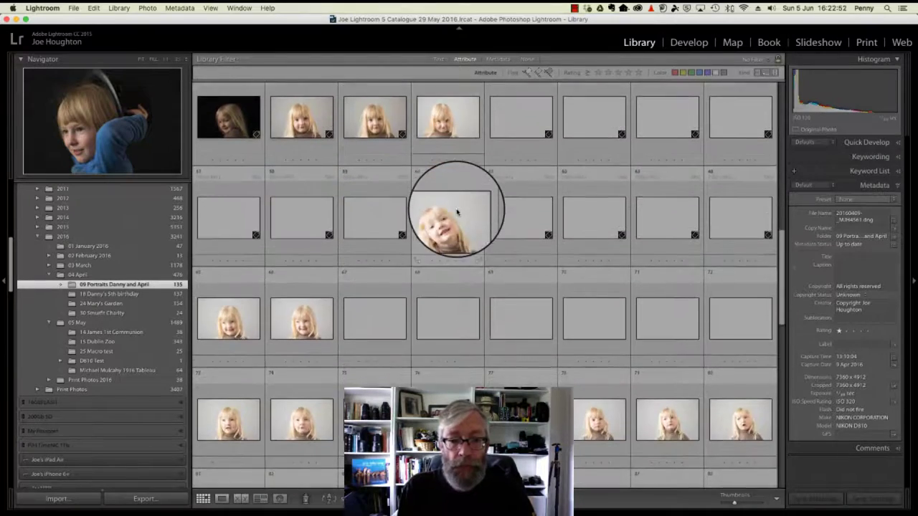
pyautogui.scroll(-7, 456, 211)
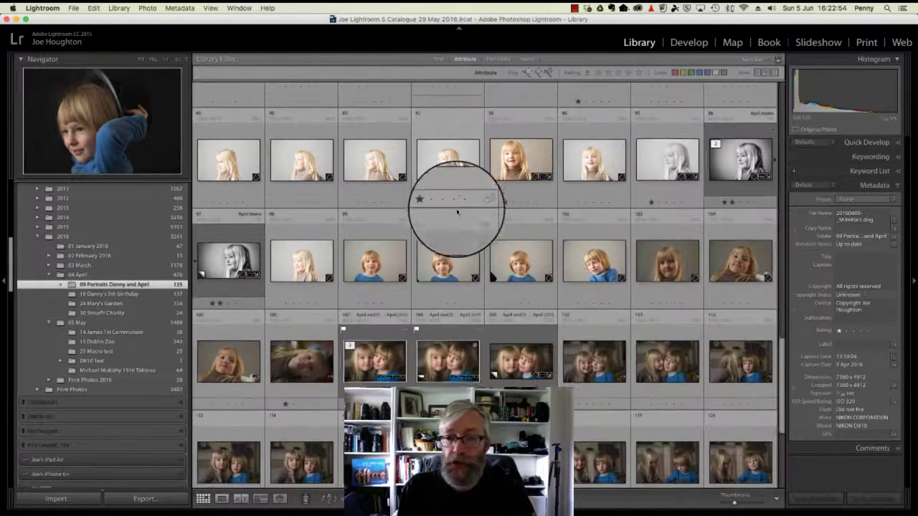
pyautogui.scroll(-1, 457, 211)
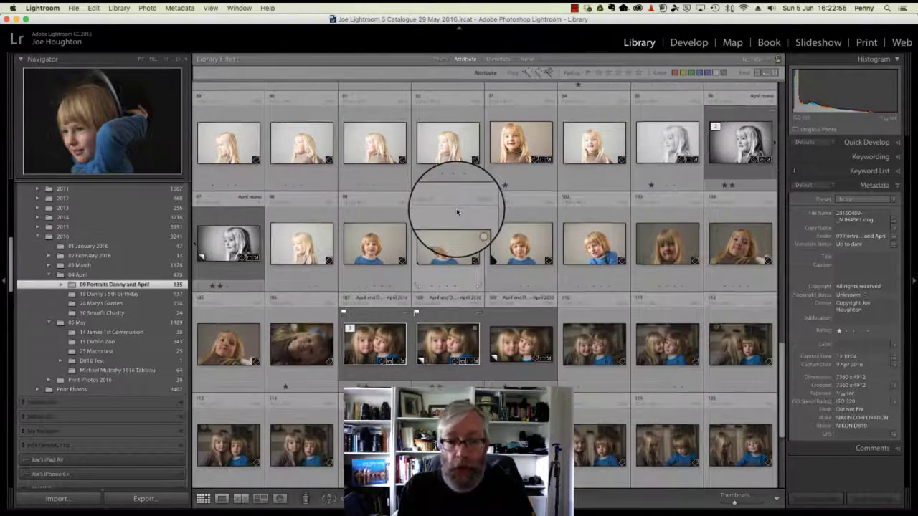
pyautogui.scroll(-3, 457, 212)
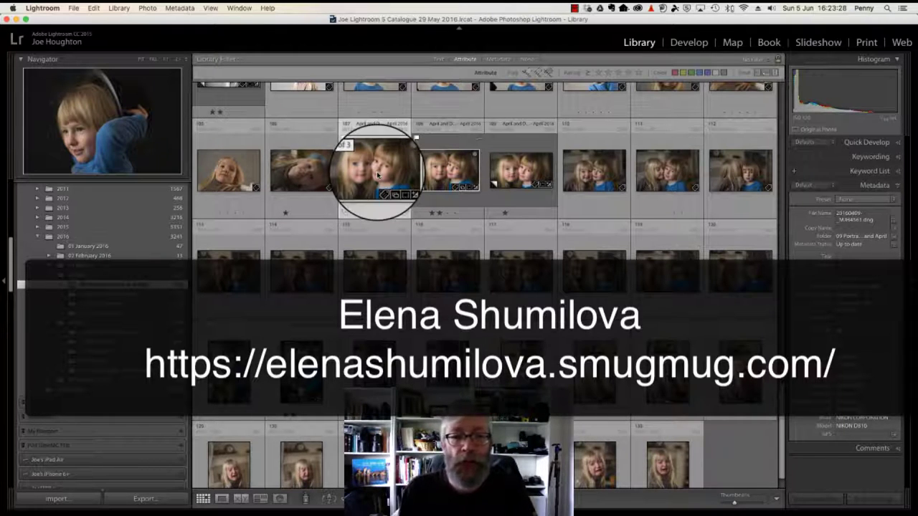
# Step: Enlarge a cheek-to-cheek photo of the two children in Loupe view with the left panel collapsed
pyautogui.doubleClick(378, 174)
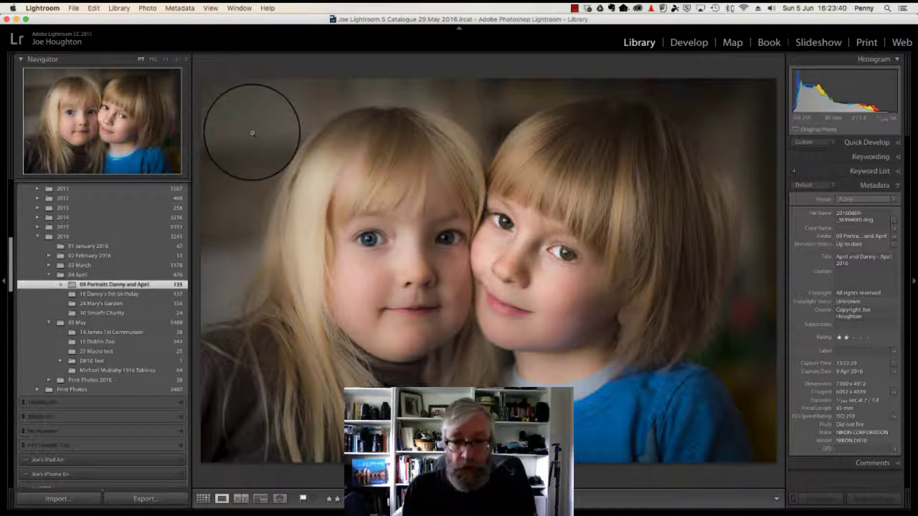
pyautogui.press('g')
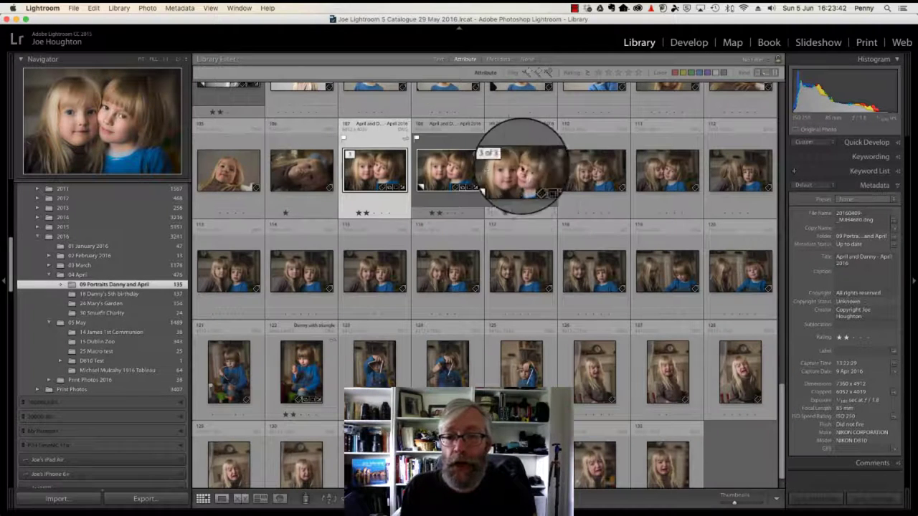
pyautogui.doubleClick(668, 172)
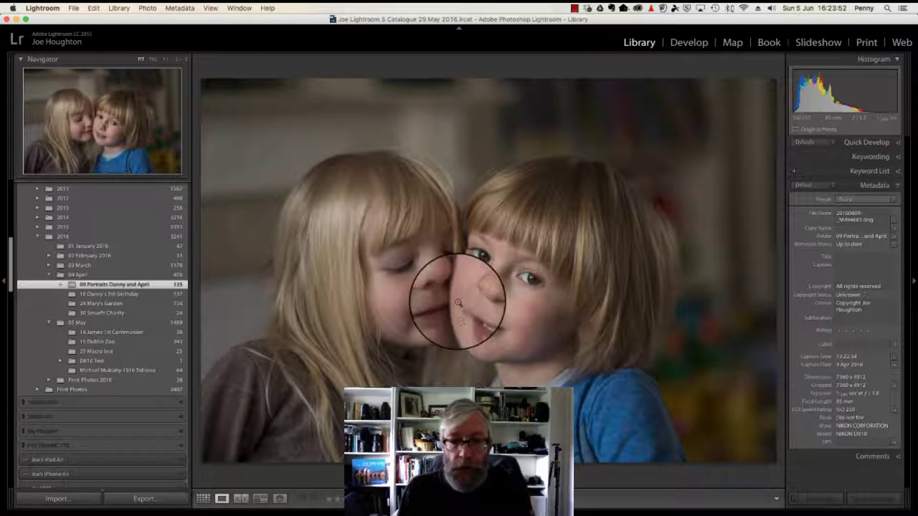
pyautogui.click(4, 282)
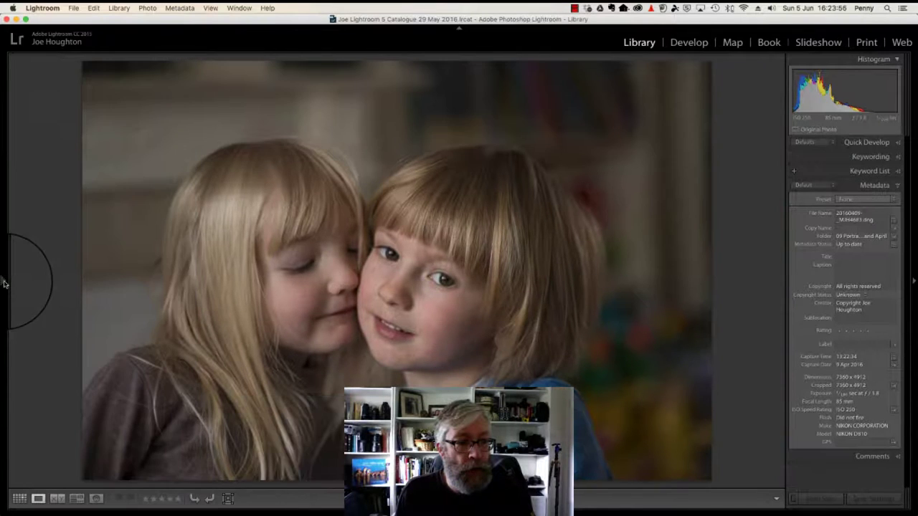
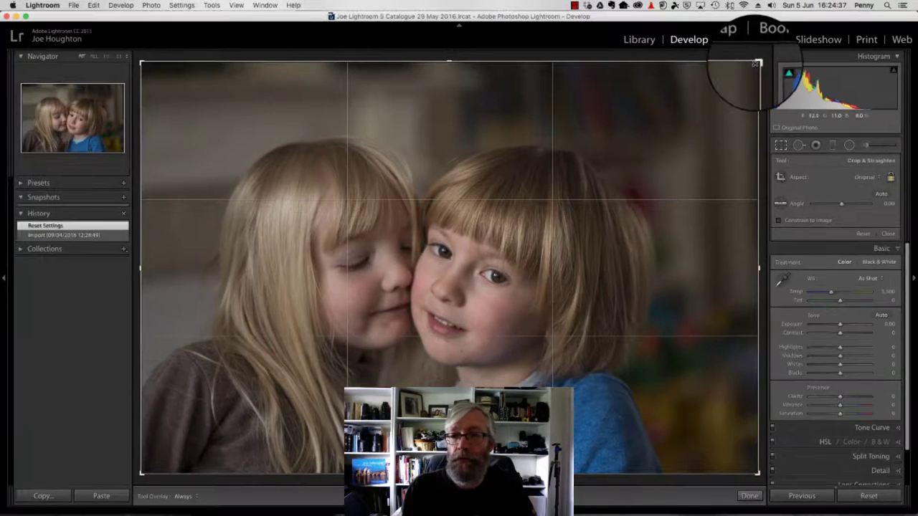
# Step: Reframe the children's portrait by adjusting the crop corners and photo position, then commit the crop
pyautogui.moveTo(755, 63); pyautogui.dragTo(744, 92)
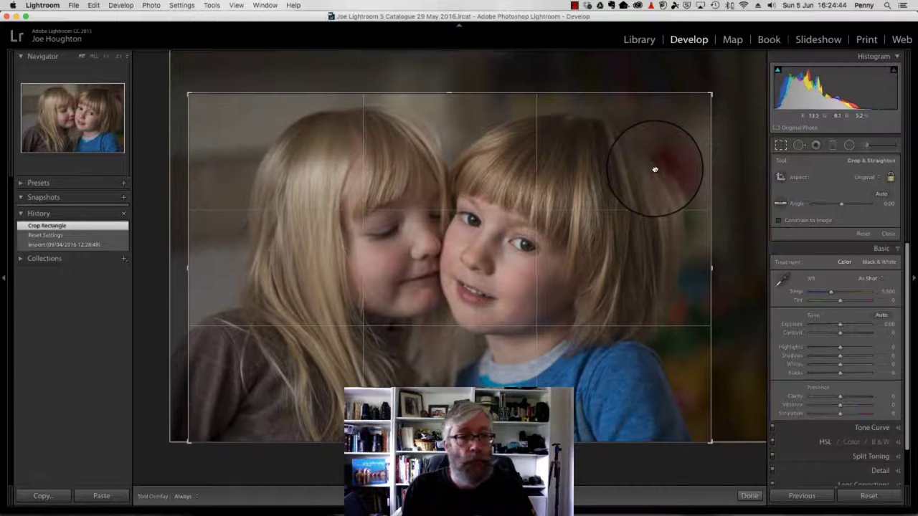
pyautogui.moveTo(655, 169); pyautogui.dragTo(655, 169)
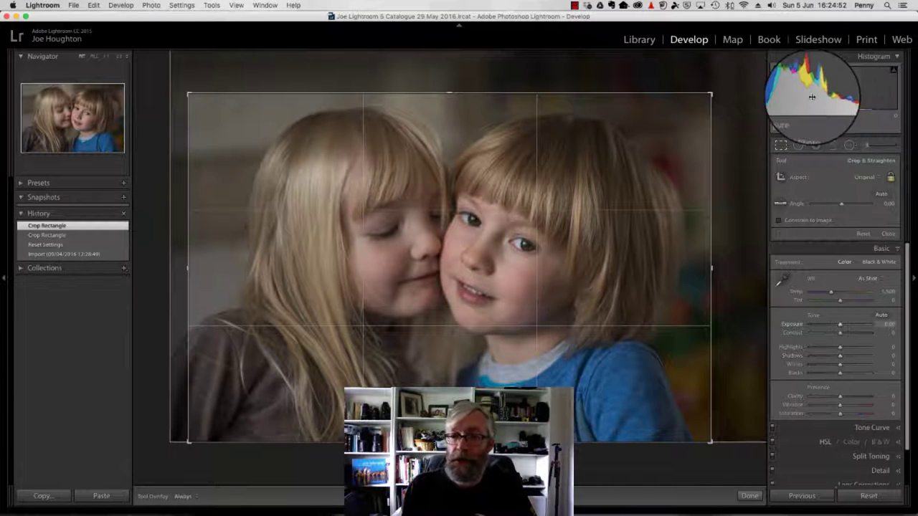
pyautogui.moveTo(710, 94)
pyautogui.mouseDown()
pyautogui.moveTo(748, 67)
pyautogui.moveTo(710, 94)
pyautogui.mouseUp()
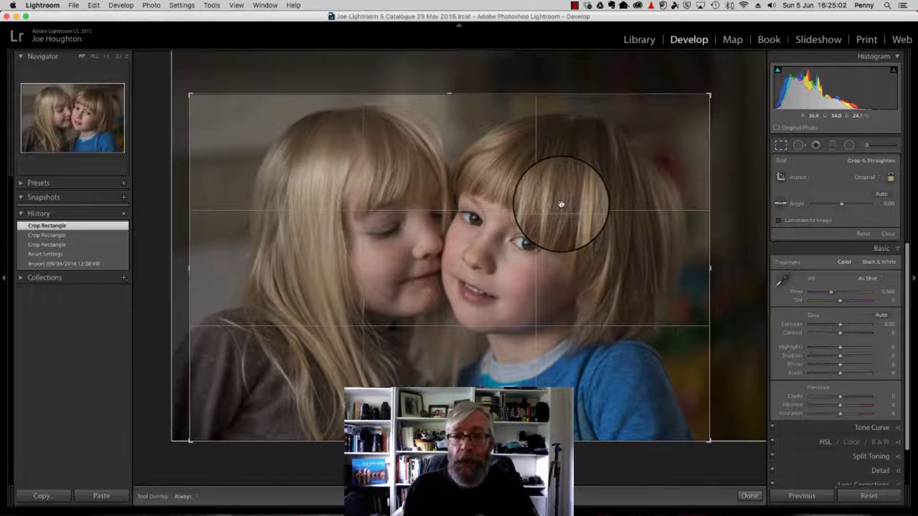
pyautogui.press('Return')
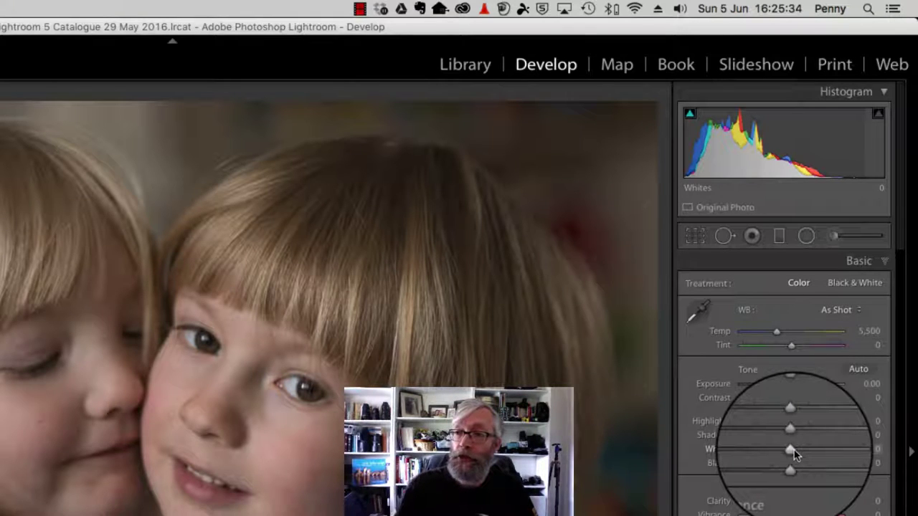
# Step: Raise Whites to +46 while checking the Alt highlight-clipping preview
pyautogui.moveTo(793, 450); pyautogui.dragTo(814, 460)
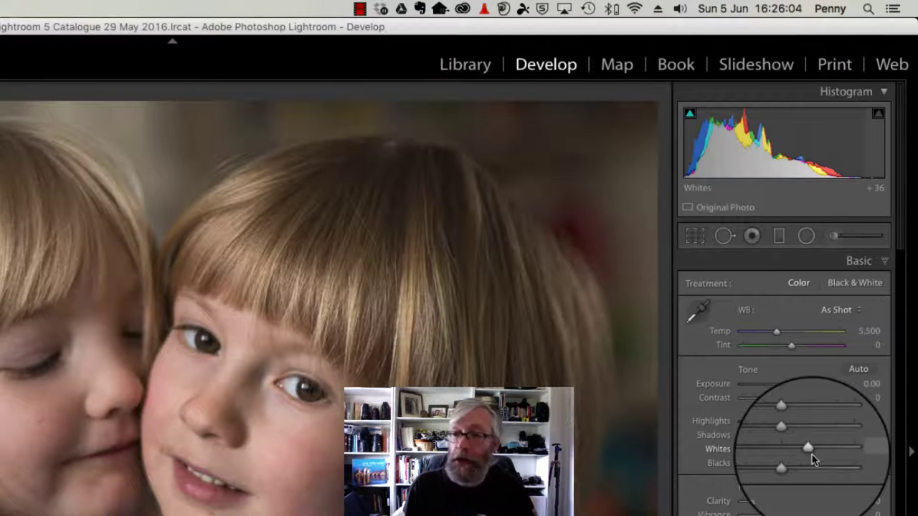
pyautogui.press('alt')
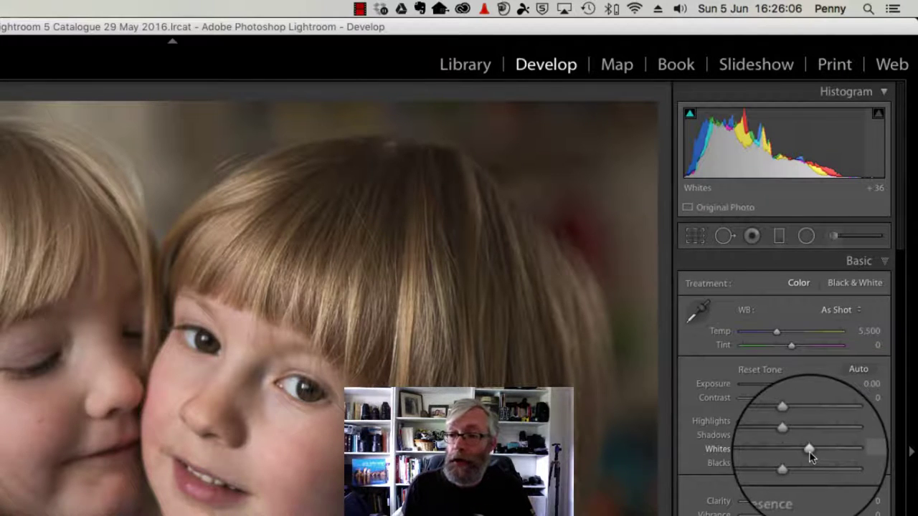
pyautogui.moveTo(811, 457)
pyautogui.mouseDown()
pyautogui.moveTo(835, 451)
pyautogui.moveTo(815, 451)
pyautogui.mouseUp()
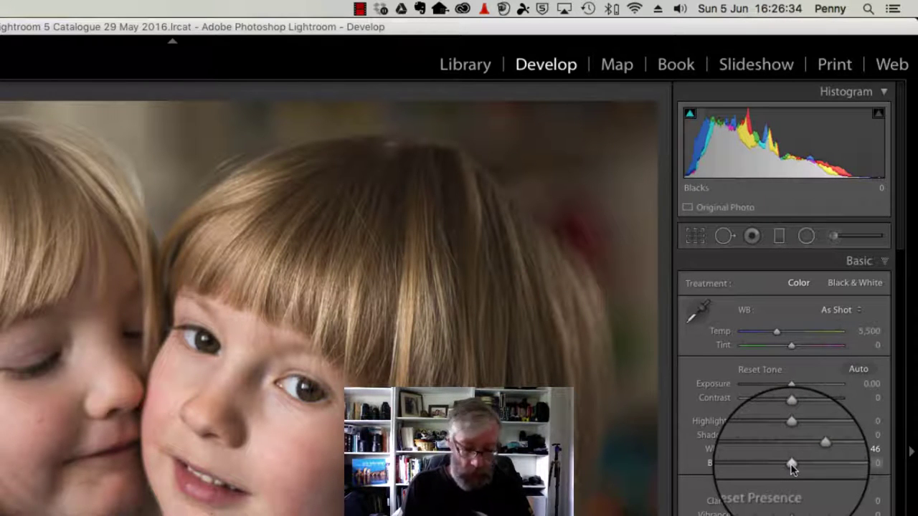
# Step: Lower Blacks to -8 while checking the shadow-clipping preview
pyautogui.moveTo(791, 467); pyautogui.dragTo(788, 467)
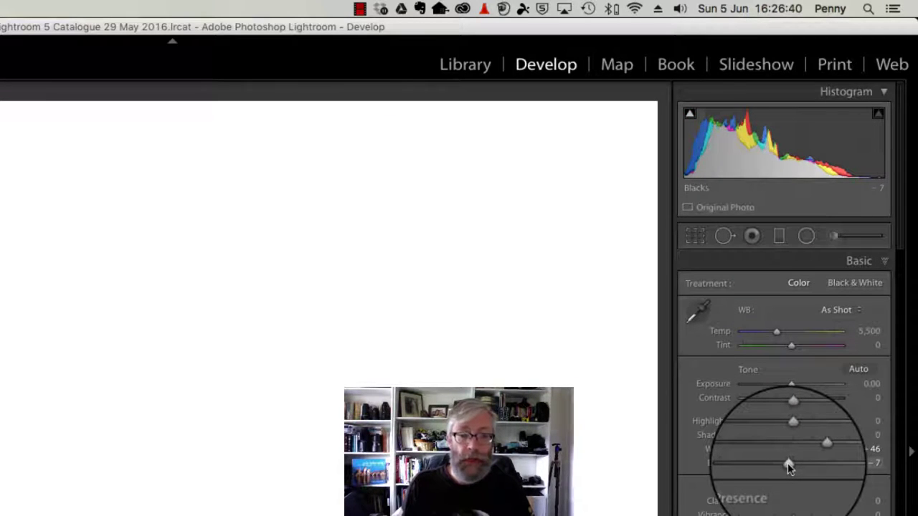
pyautogui.moveTo(788, 467)
pyautogui.mouseDown()
pyautogui.moveTo(772, 464)
pyautogui.moveTo(789, 456)
pyautogui.mouseUp()
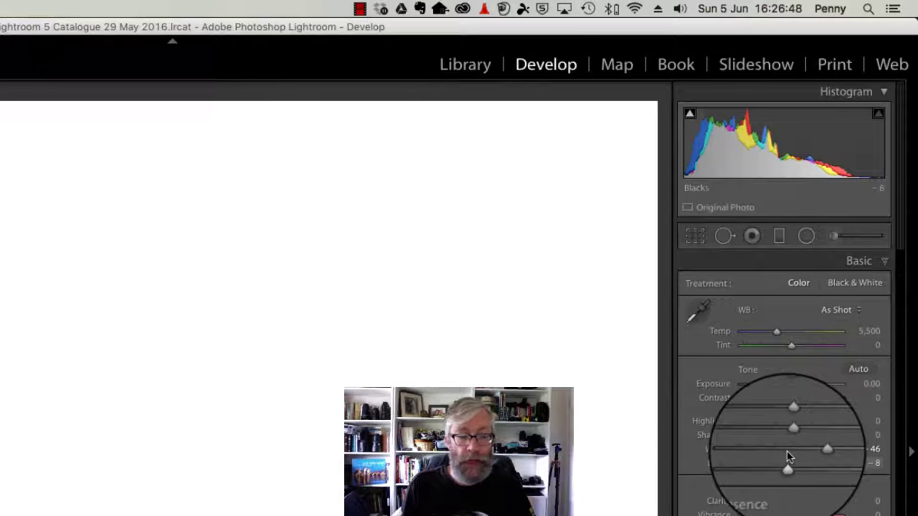
pyautogui.moveTo(786, 451); pyautogui.dragTo(786, 450)
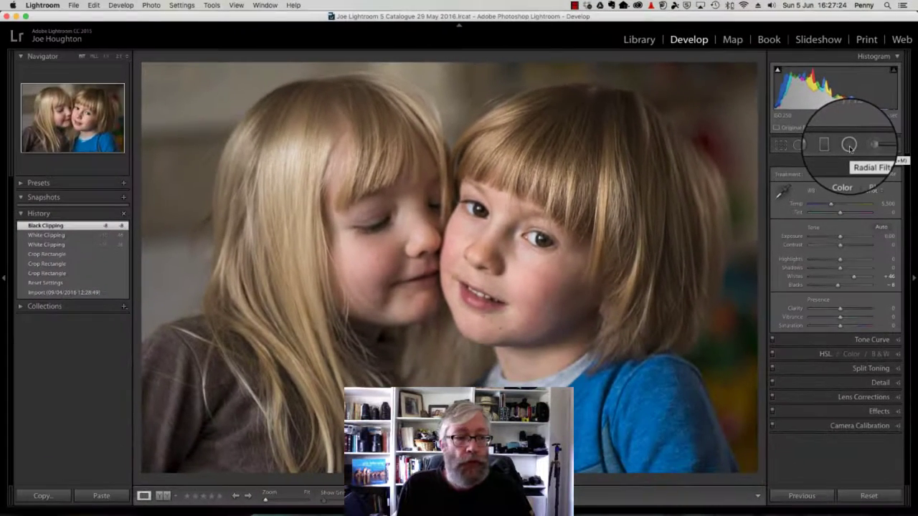
# Step: Draw a radial filter ellipse around both children's faces
pyautogui.click(849, 146)
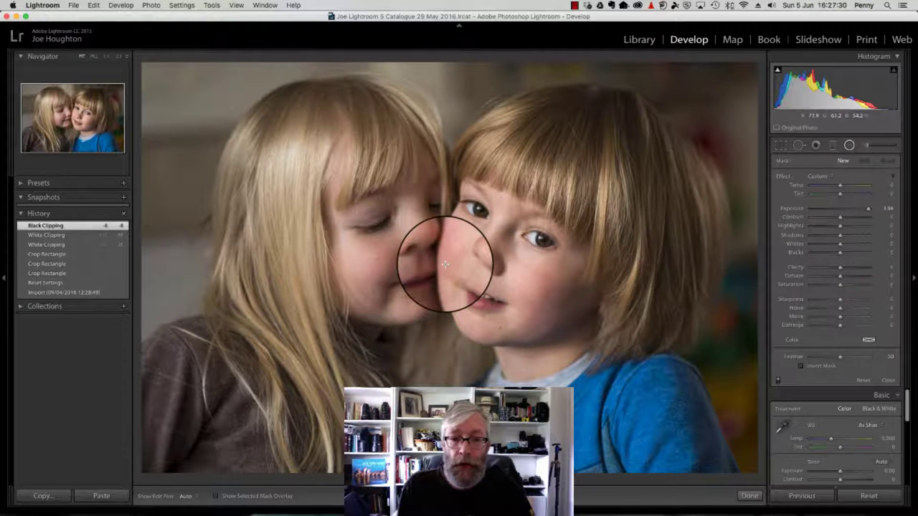
pyautogui.moveTo(445, 265); pyautogui.dragTo(618, 166)
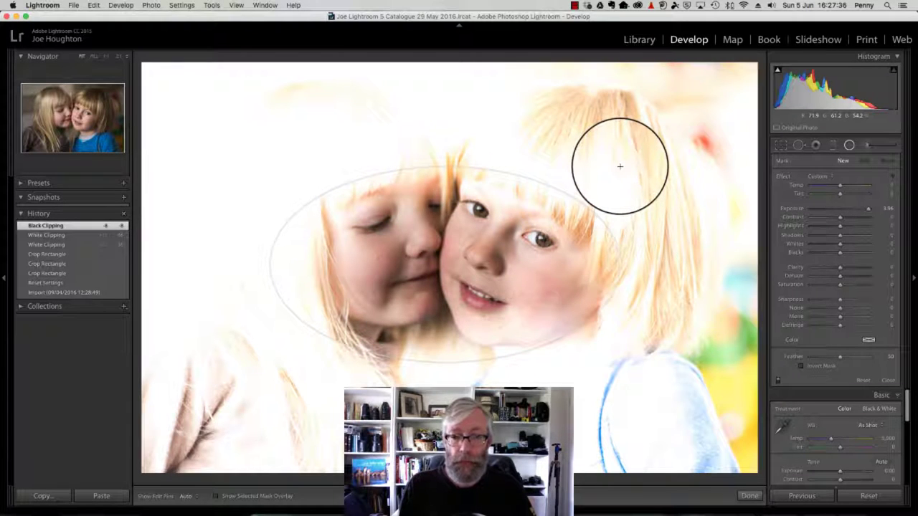
pyautogui.moveTo(620, 166); pyautogui.dragTo(615, 170)
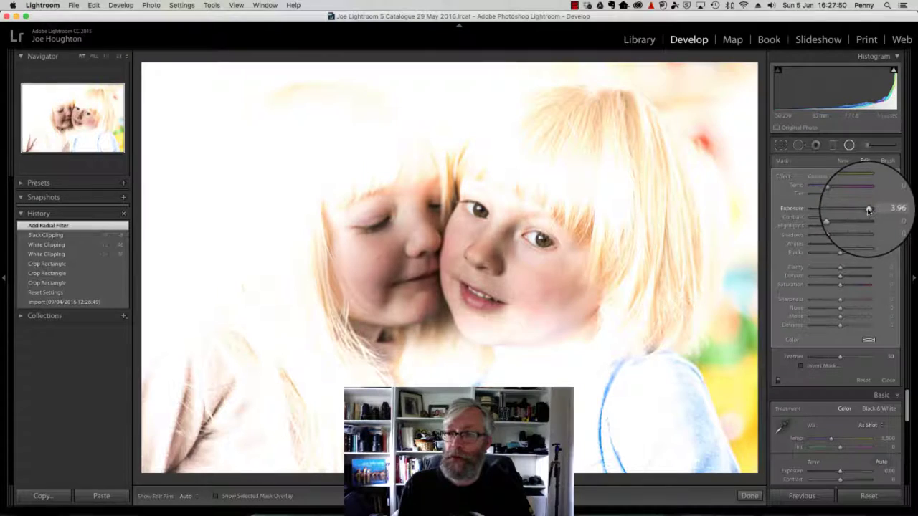
# Step: Reduce the filter's Exposure, set Feather to 100, and enlarge the ellipse wider and taller
pyautogui.moveTo(868, 209)
pyautogui.mouseDown()
pyautogui.moveTo(832, 210)
pyautogui.moveTo(861, 210)
pyautogui.mouseUp()
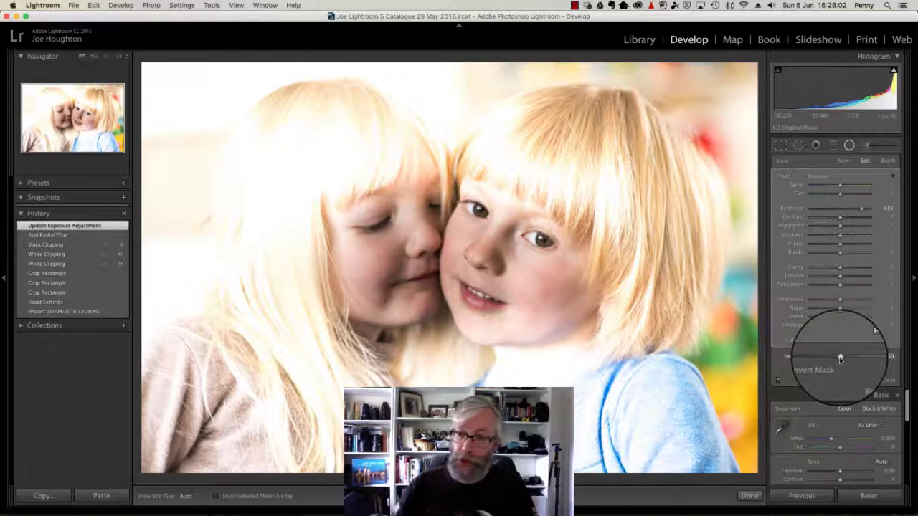
pyautogui.moveTo(840, 357); pyautogui.dragTo(879, 363)
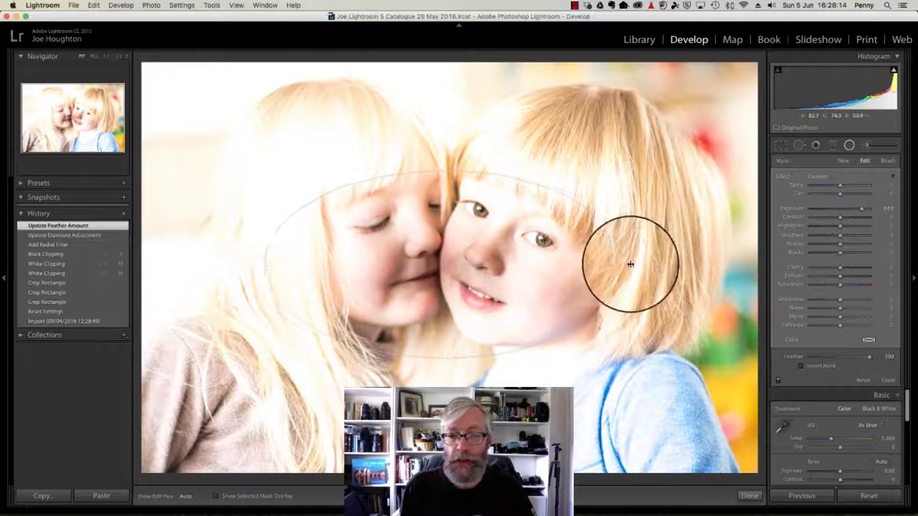
pyautogui.moveTo(630, 264); pyautogui.dragTo(649, 263)
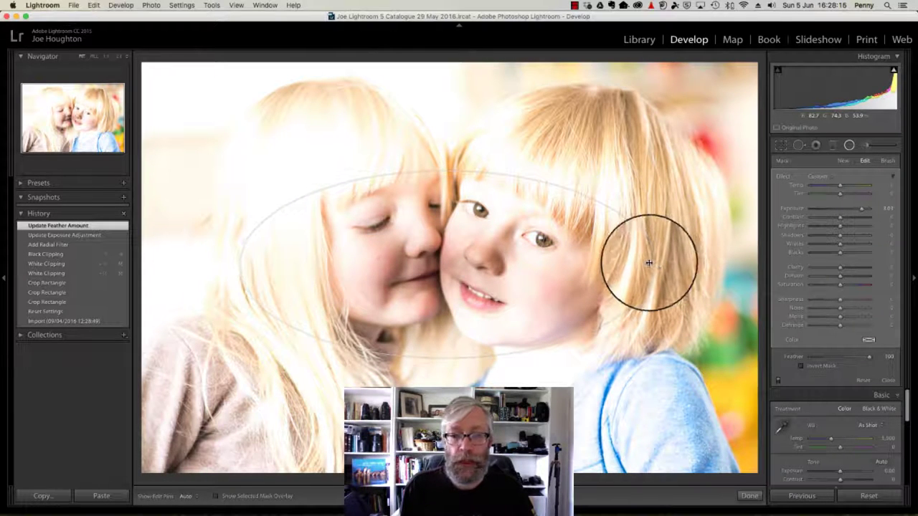
pyautogui.moveTo(446, 165)
pyautogui.mouseDown()
pyautogui.moveTo(445, 140)
pyautogui.moveTo(445, 150)
pyautogui.mouseUp()
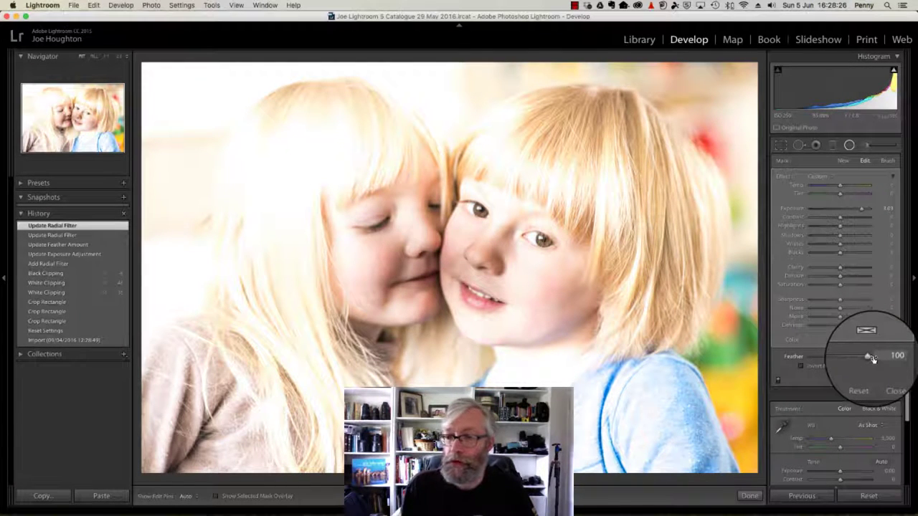
# Step: Bring the radial filter's Exposure back down and set its Clarity to -100
pyautogui.click(841, 211)
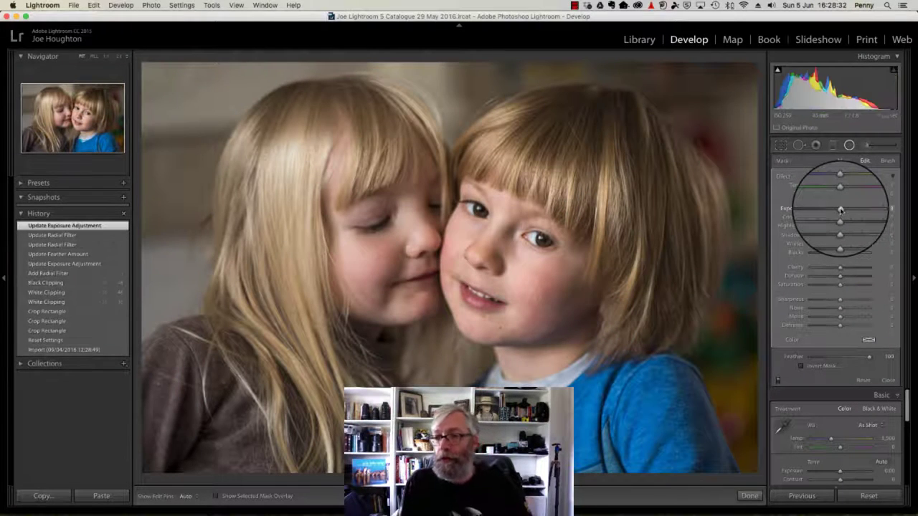
pyautogui.click(841, 210)
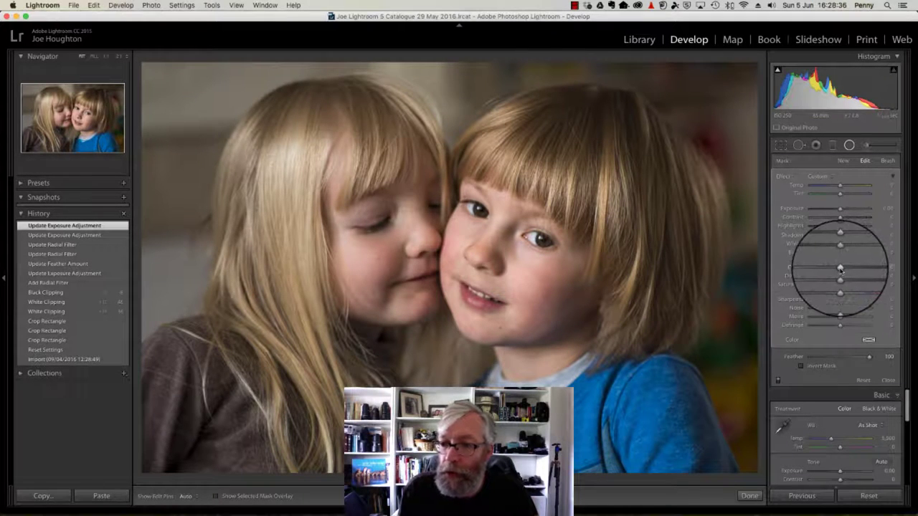
pyautogui.moveTo(840, 270)
pyautogui.mouseDown()
pyautogui.moveTo(809, 267)
pyautogui.moveTo(913, 273)
pyautogui.moveTo(840, 267)
pyautogui.moveTo(912, 277)
pyautogui.moveTo(861, 266)
pyautogui.moveTo(848, 277)
pyautogui.moveTo(845, 269)
pyautogui.mouseUp()
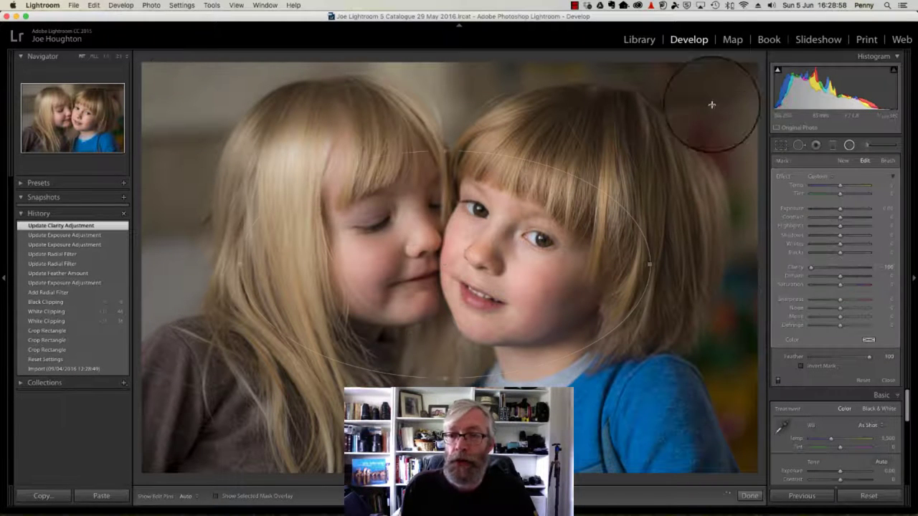
# Step: Toggle the radial filter off and on to compare, leaving it enabled
pyautogui.click(777, 381)
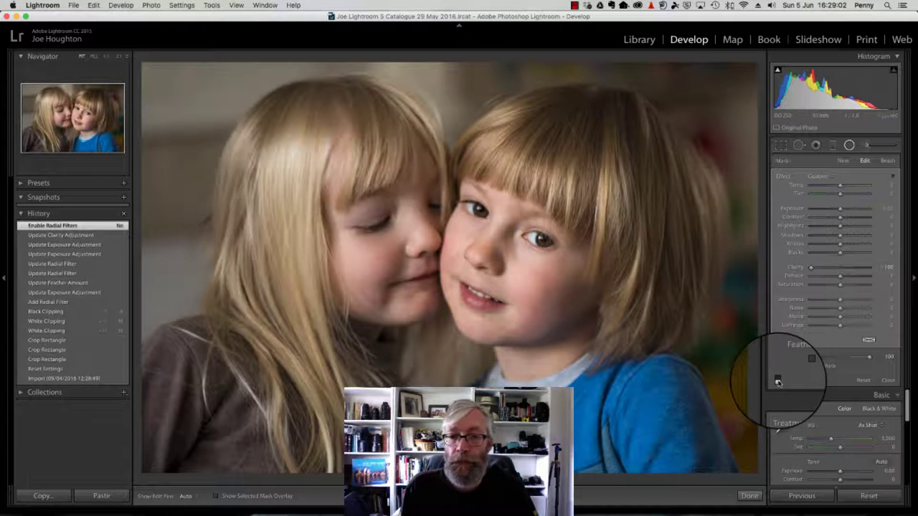
pyautogui.click(778, 381)
pyautogui.click(777, 380)
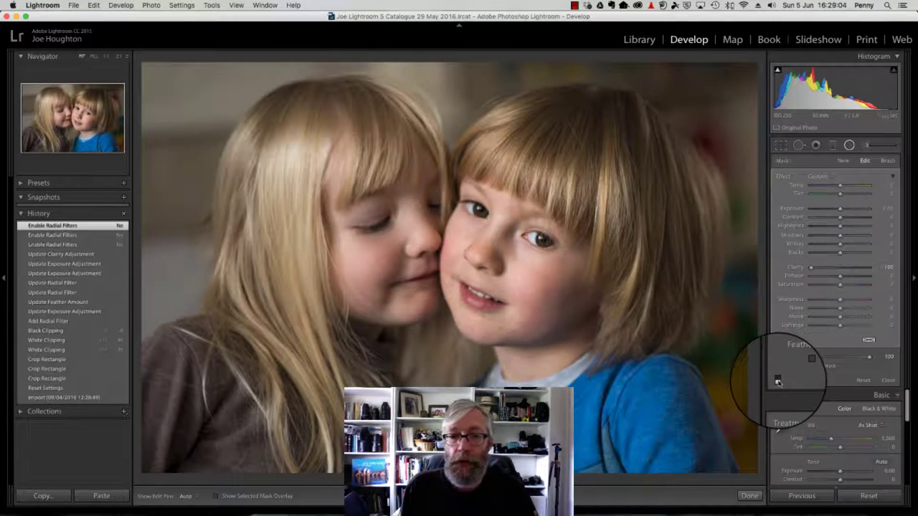
pyautogui.click(777, 381)
pyautogui.click(777, 381)
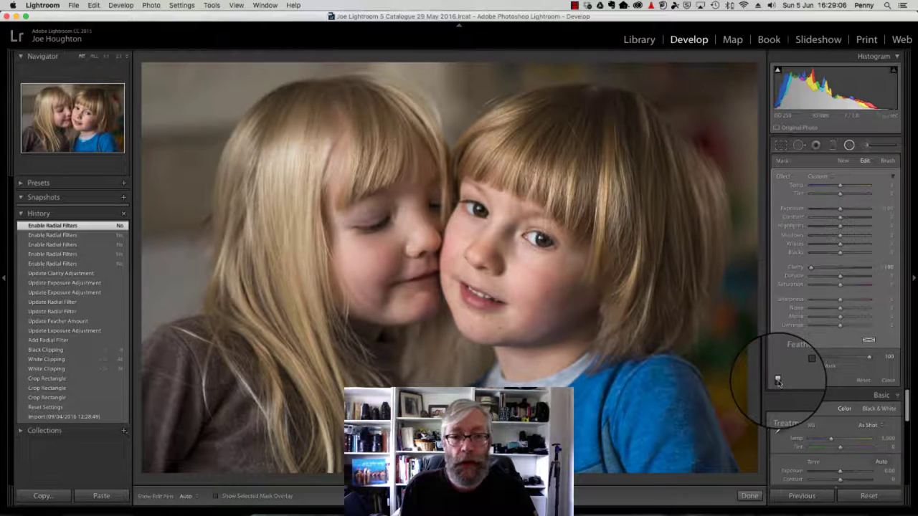
pyautogui.click(777, 381)
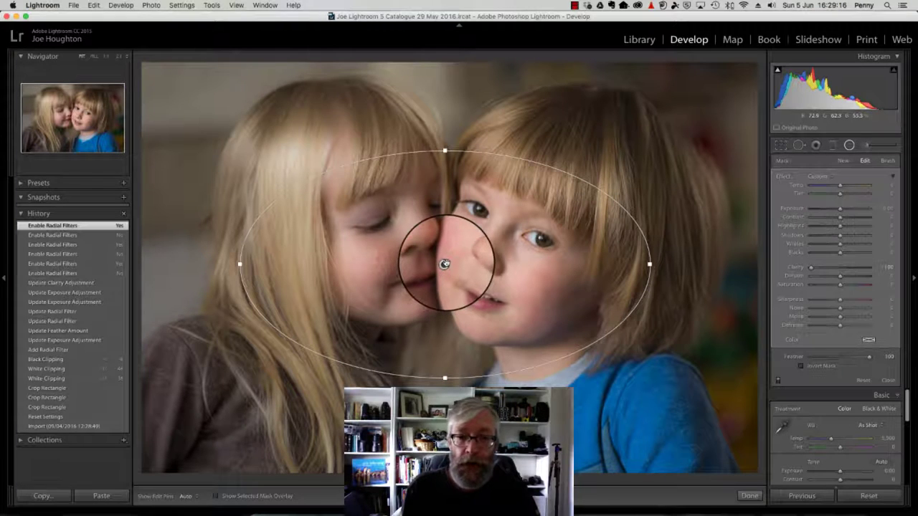
# Step: Duplicate the softening radial filter, hide the mask overlay, and nudge the copy slightly
pyautogui.press('o')
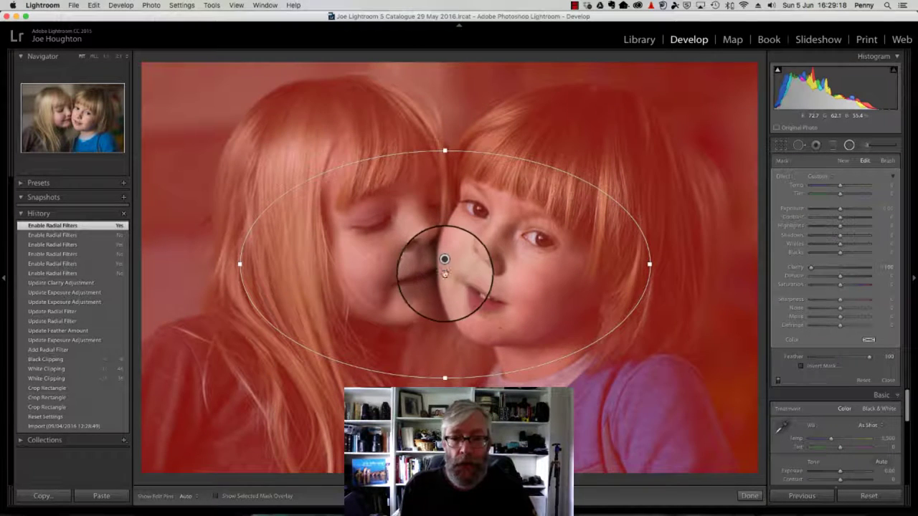
pyautogui.press('o')
pyautogui.press('o')
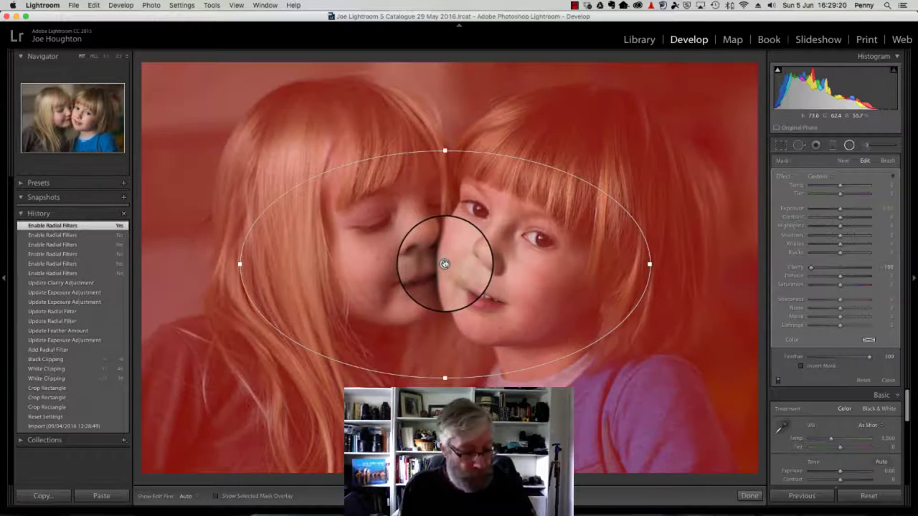
pyautogui.rightClick(445, 264)
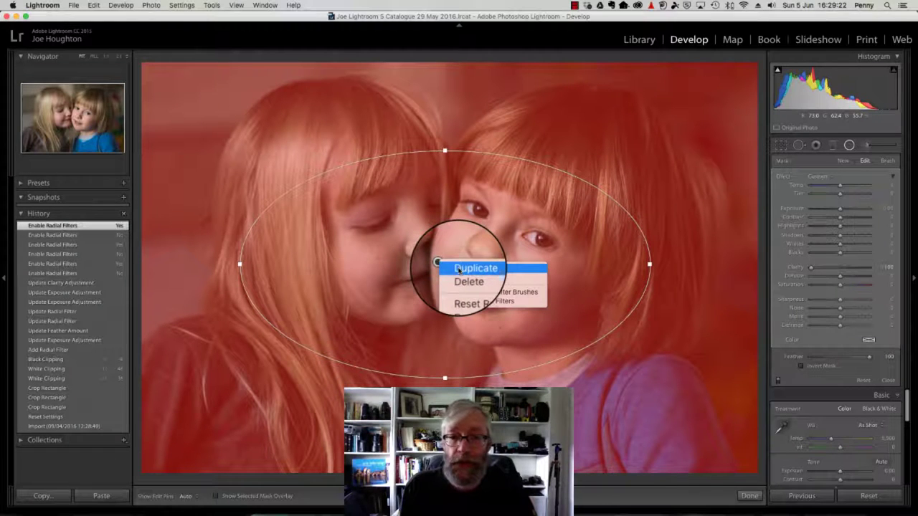
pyautogui.click(459, 270)
pyautogui.press('o')
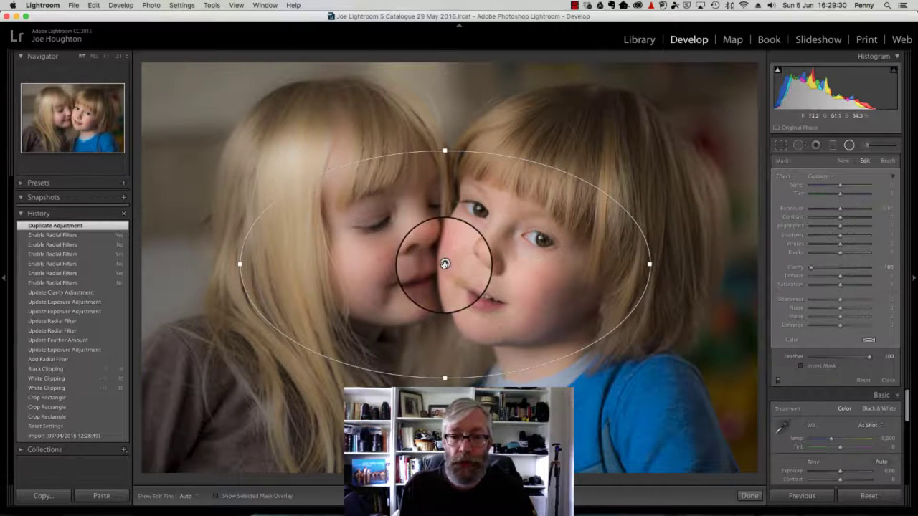
pyautogui.moveTo(445, 264)
pyautogui.mouseDown()
pyautogui.moveTo(452, 271)
pyautogui.moveTo(445, 266)
pyautogui.mouseUp()
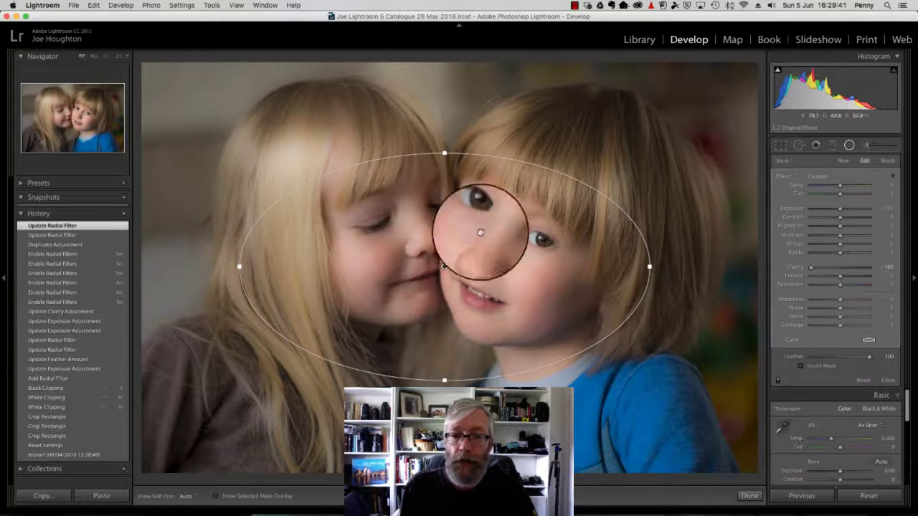
# Step: Toggle the filter effect off and on for a before/after check, ending enabled
pyautogui.click(777, 380)
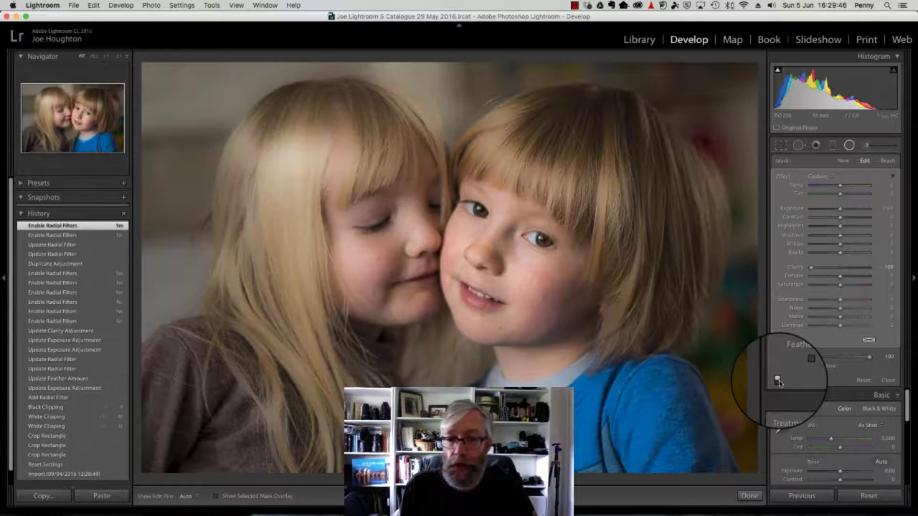
pyautogui.click(778, 381)
pyautogui.click(778, 380)
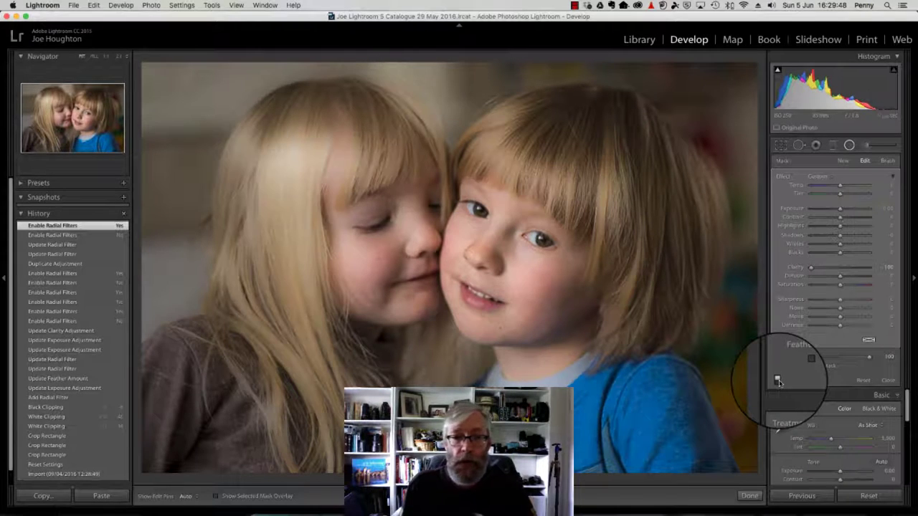
pyautogui.click(778, 380)
pyautogui.click(778, 381)
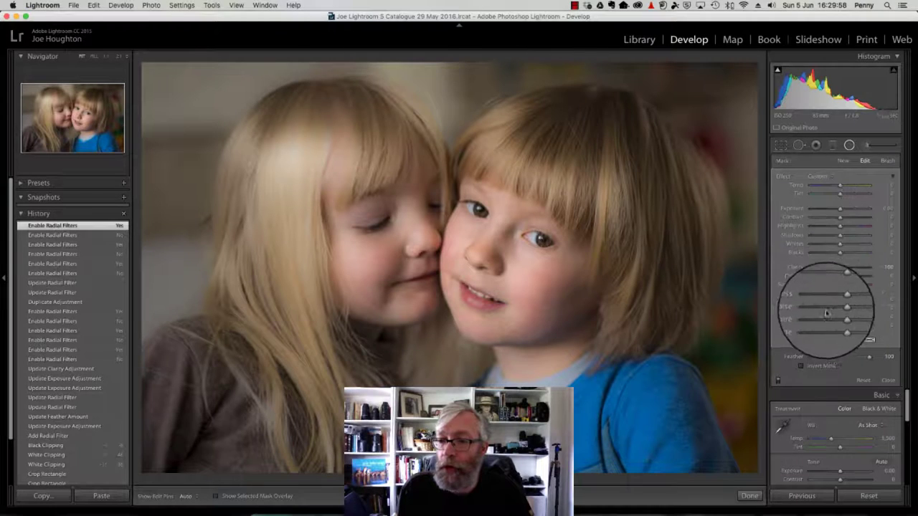
# Step: Set the duplicated filter's Sharpness to -100 and compare with the effect toggled
pyautogui.moveTo(840, 301); pyautogui.dragTo(862, 300)
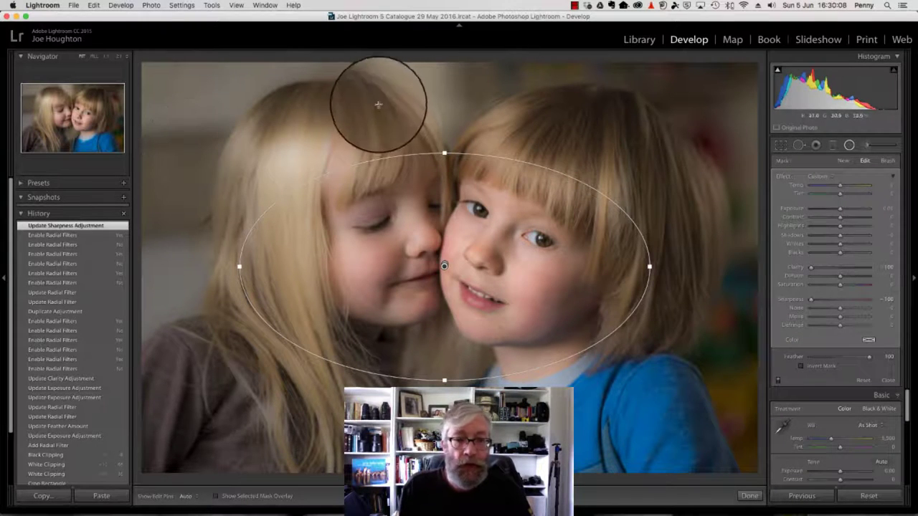
pyautogui.click(778, 380)
pyautogui.click(778, 380)
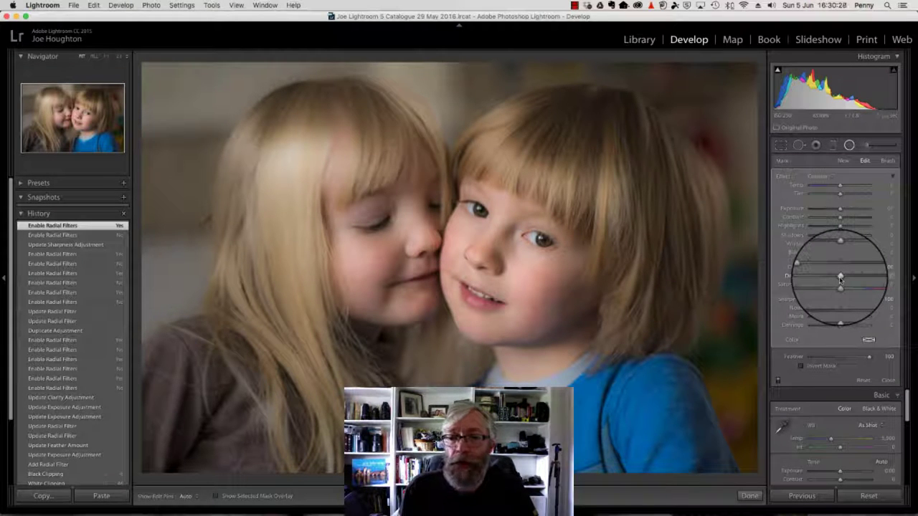
# Step: Settle the filter's Dehaze at a slight negative value for hazier surroundings
pyautogui.moveTo(840, 279)
pyautogui.mouseDown()
pyautogui.moveTo(831, 279)
pyautogui.moveTo(839, 277)
pyautogui.mouseUp()
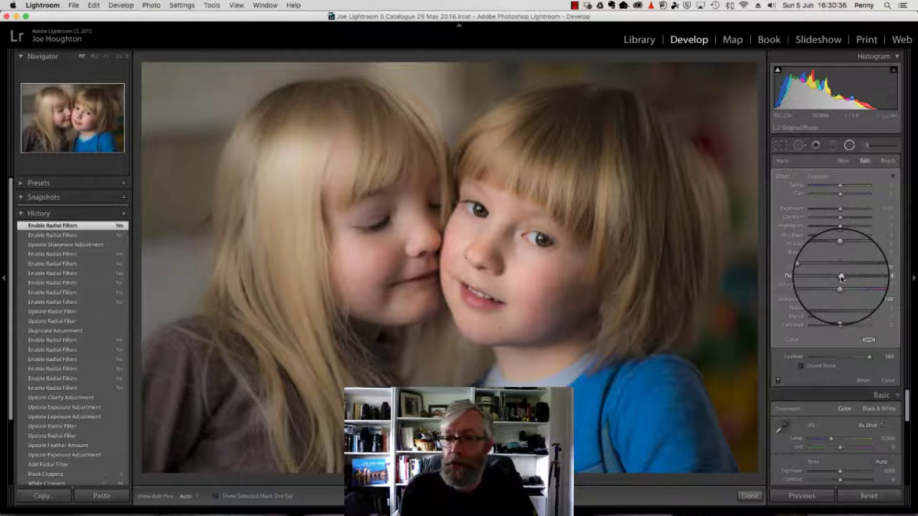
pyautogui.moveTo(843, 278); pyautogui.dragTo(861, 277)
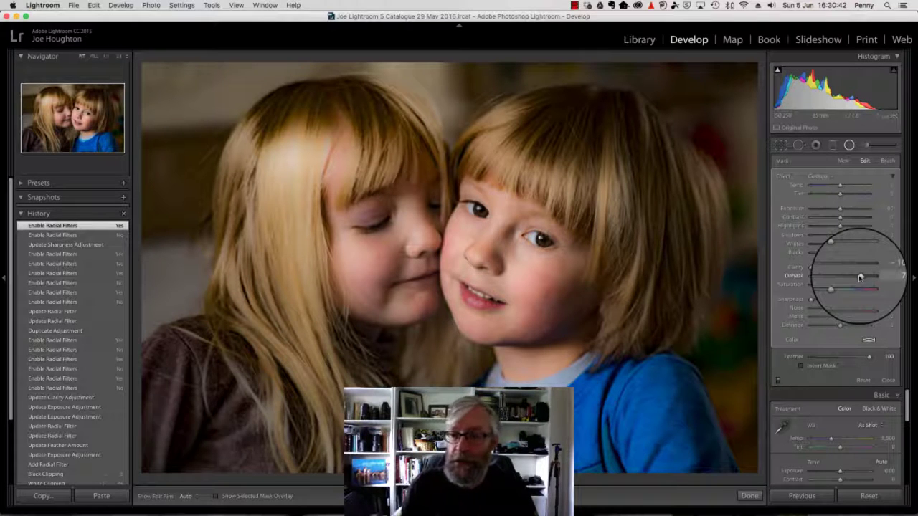
pyautogui.moveTo(860, 278); pyautogui.dragTo(841, 279)
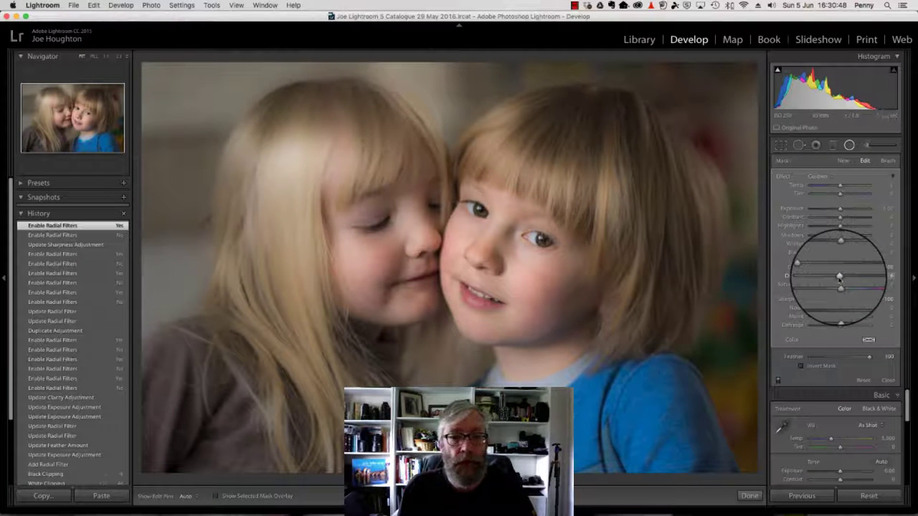
pyautogui.moveTo(839, 278); pyautogui.dragTo(835, 279)
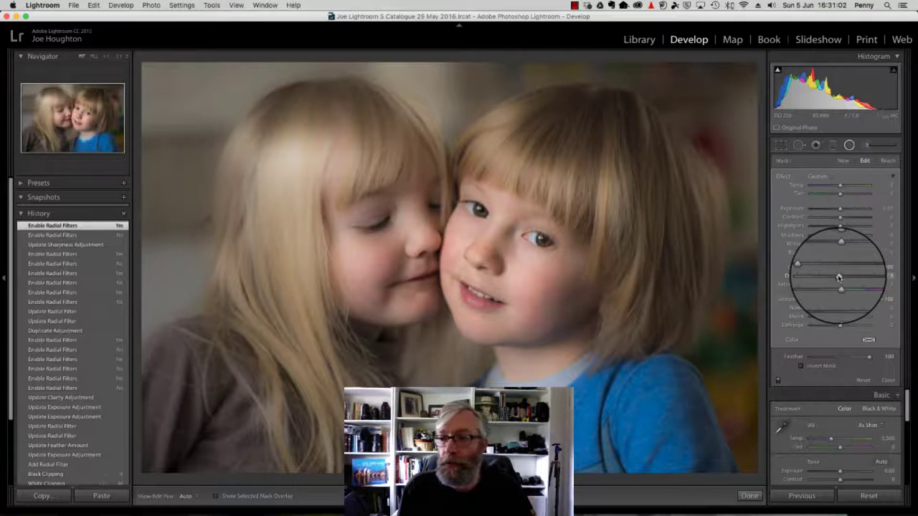
pyautogui.moveTo(839, 277); pyautogui.dragTo(840, 277)
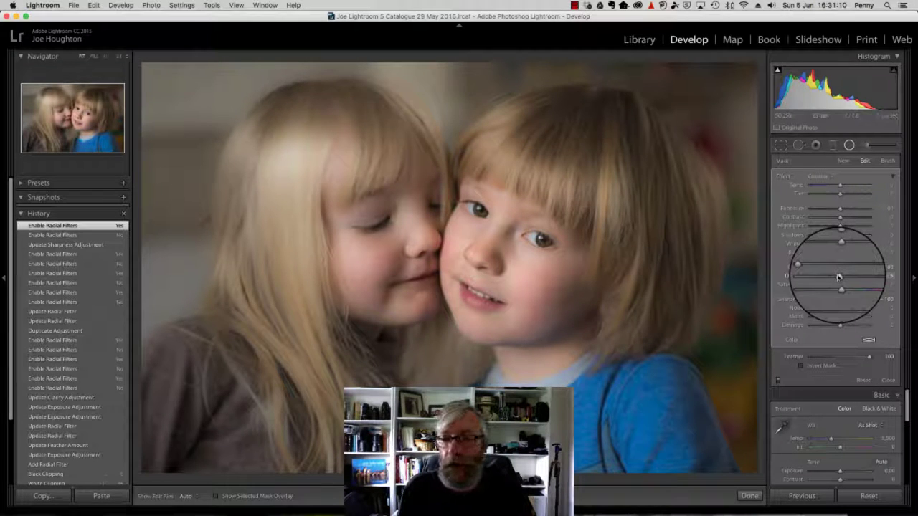
pyautogui.moveTo(840, 276); pyautogui.dragTo(836, 277)
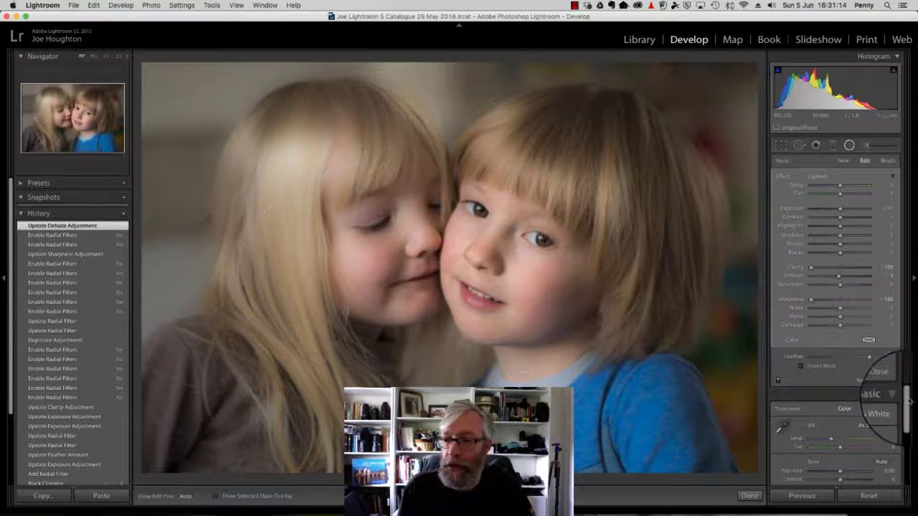
# Step: Activate the Adjustment Brush, showing Size 7.0, Feather 27, Flow 100 with Auto Mask on
pyautogui.moveTo(905, 380); pyautogui.dragTo(910, 452)
pyautogui.scroll(-5, 900, 459)
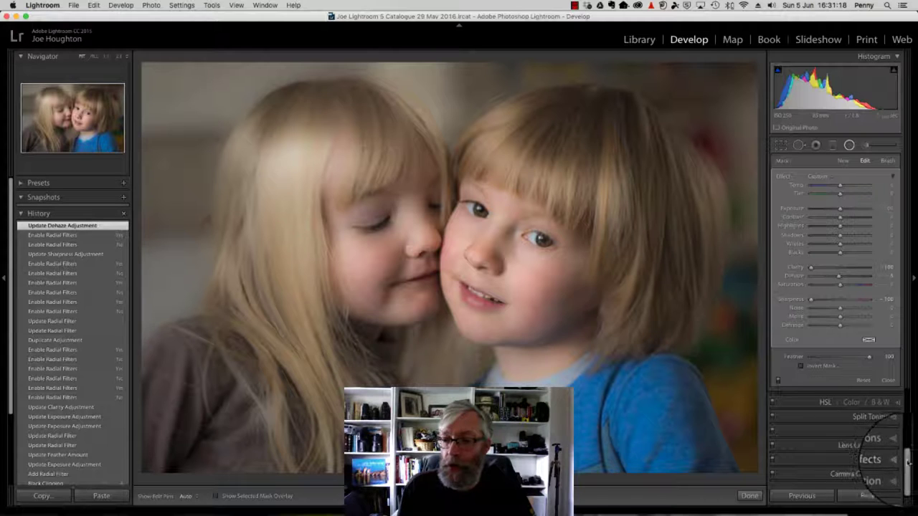
pyautogui.scroll(5, 899, 430)
pyautogui.scroll(3, 899, 425)
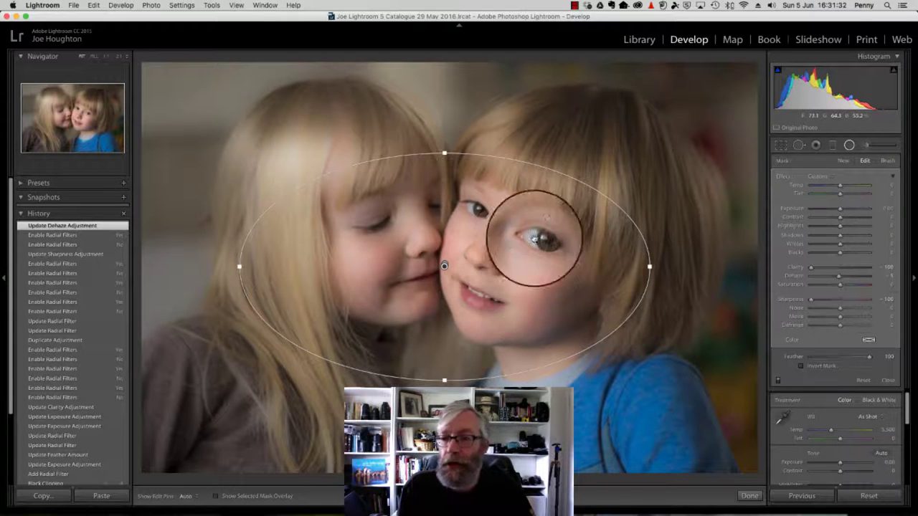
pyautogui.click(849, 145)
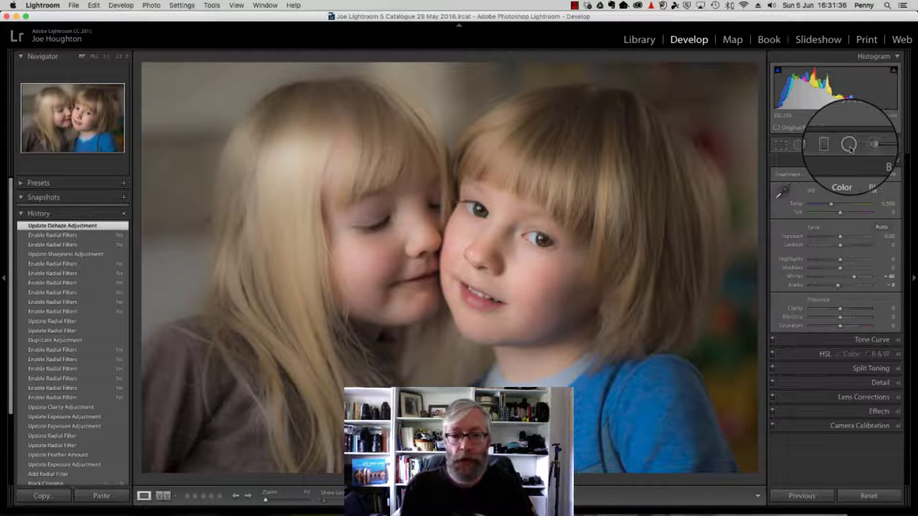
pyautogui.click(849, 146)
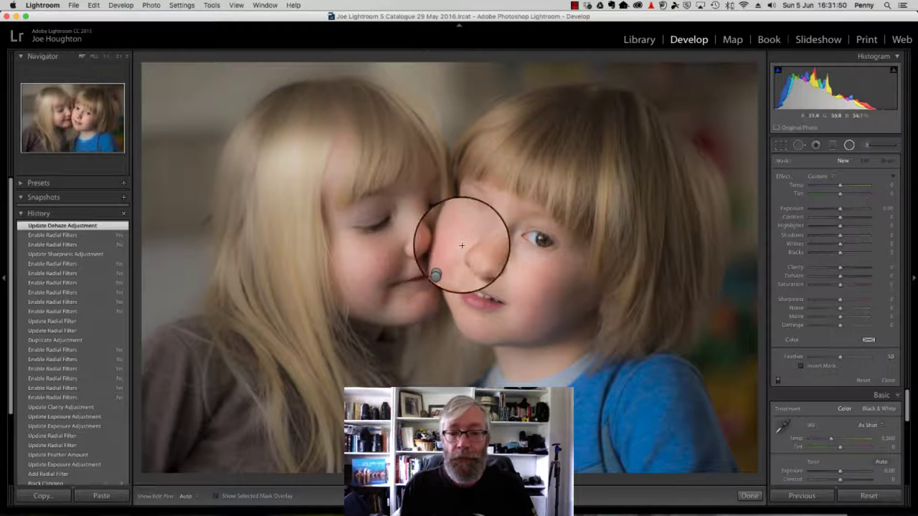
pyautogui.click(867, 145)
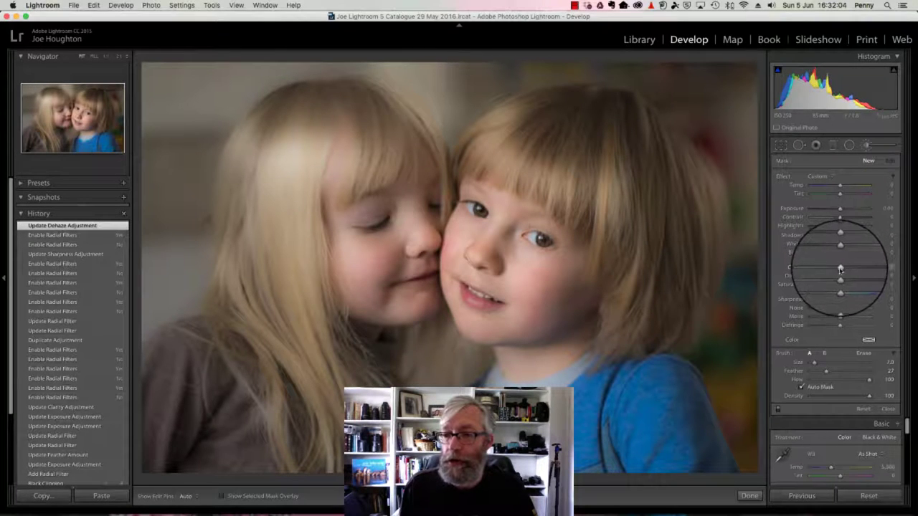
# Step: Set the brush to Clarity -100, Flow 65 and Feather 83, hiding the edit pins
pyautogui.moveTo(840, 269); pyautogui.dragTo(811, 268)
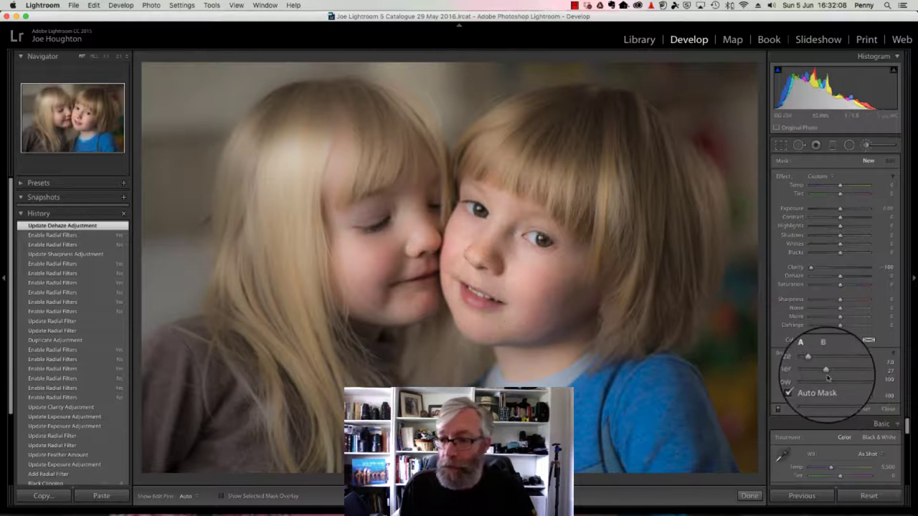
pyautogui.moveTo(870, 384); pyautogui.dragTo(861, 400)
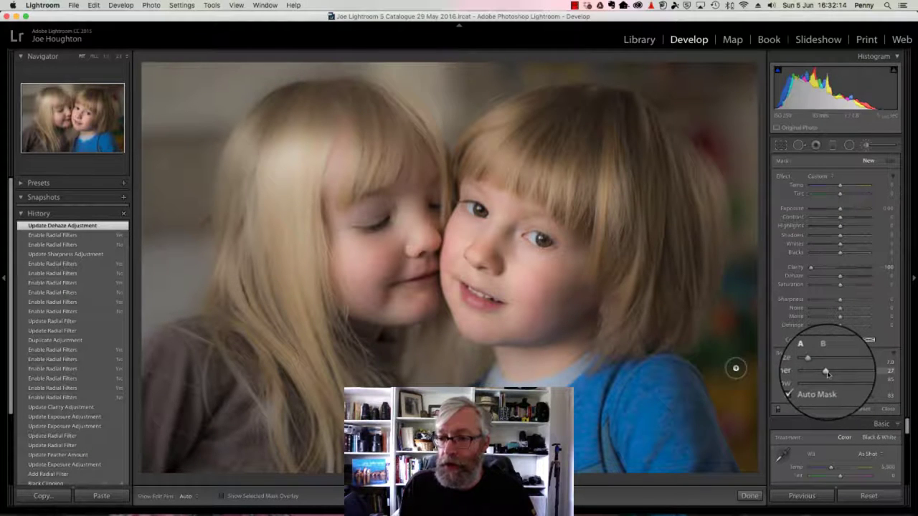
pyautogui.moveTo(851, 373); pyautogui.dragTo(862, 374)
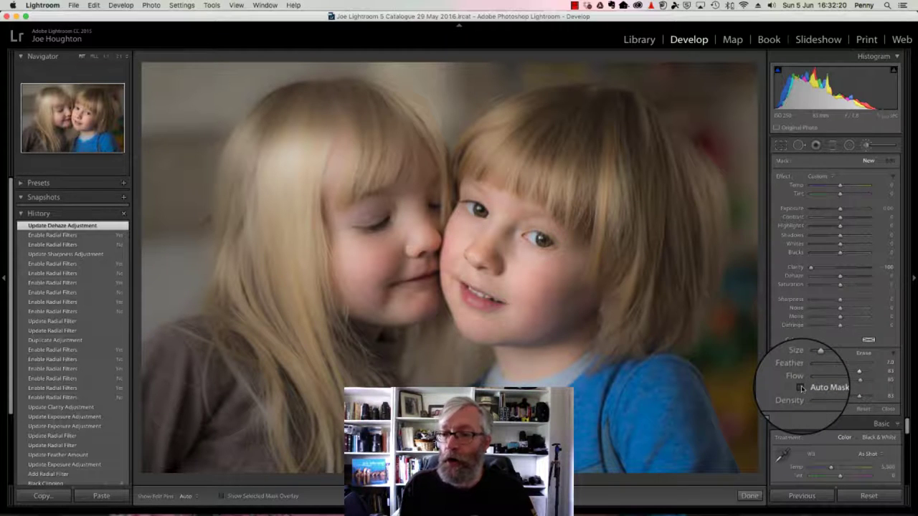
pyautogui.press('h')
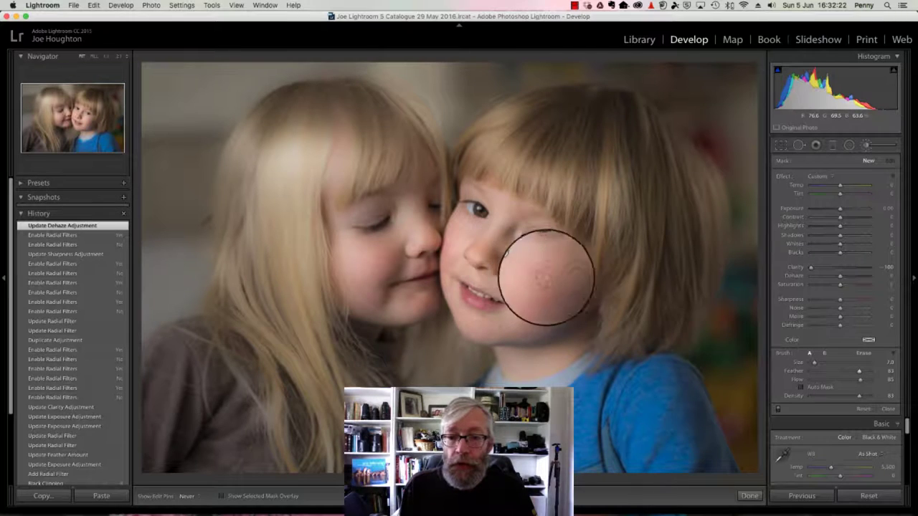
# Step: Paint softening strokes over the boy's cheek and the girl's cheek and chin
pyautogui.moveTo(546, 278)
pyautogui.mouseDown()
pyautogui.moveTo(507, 275)
pyautogui.moveTo(557, 302)
pyautogui.moveTo(510, 290)
pyautogui.moveTo(528, 307)
pyautogui.moveTo(512, 323)
pyautogui.moveTo(484, 324)
pyautogui.moveTo(492, 329)
pyautogui.moveTo(516, 329)
pyautogui.moveTo(477, 315)
pyautogui.moveTo(452, 265)
pyautogui.moveTo(458, 232)
pyautogui.moveTo(446, 273)
pyautogui.mouseUp()
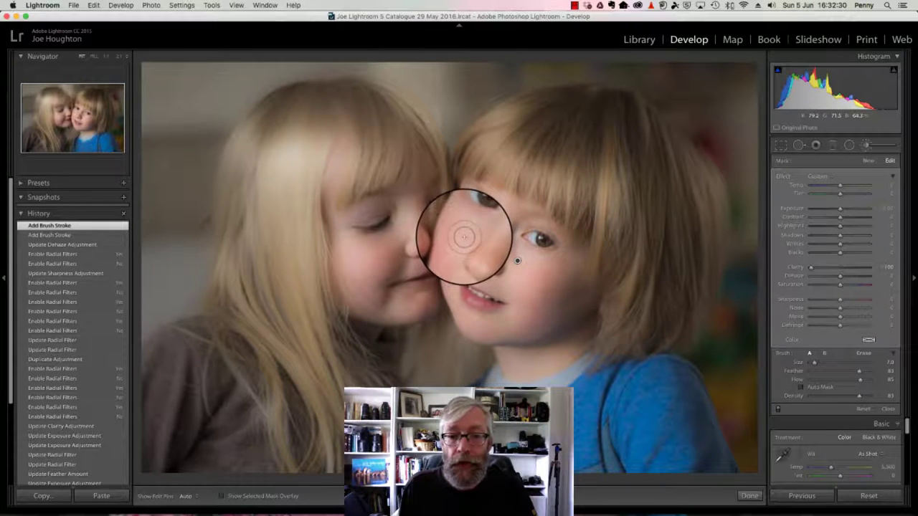
pyautogui.moveTo(464, 238)
pyautogui.mouseDown()
pyautogui.moveTo(450, 240)
pyautogui.moveTo(441, 311)
pyautogui.mouseUp()
pyautogui.press('h')
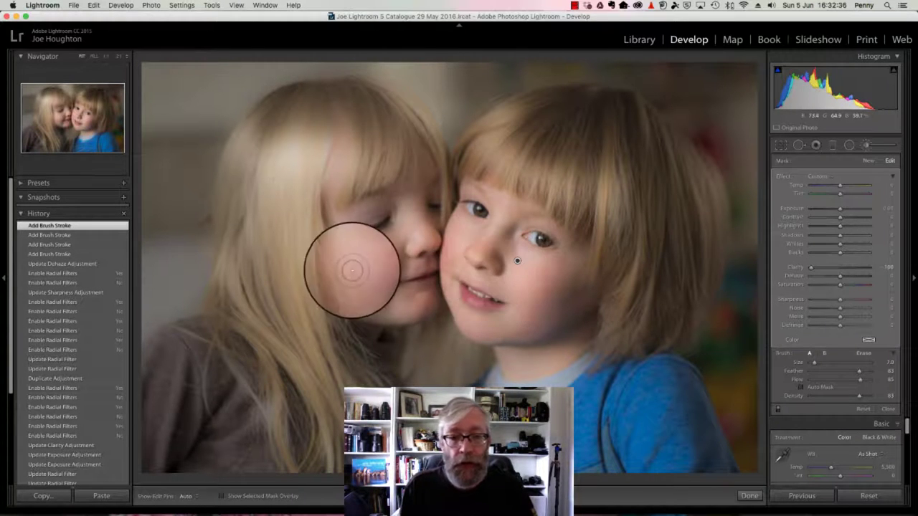
pyautogui.press('h')
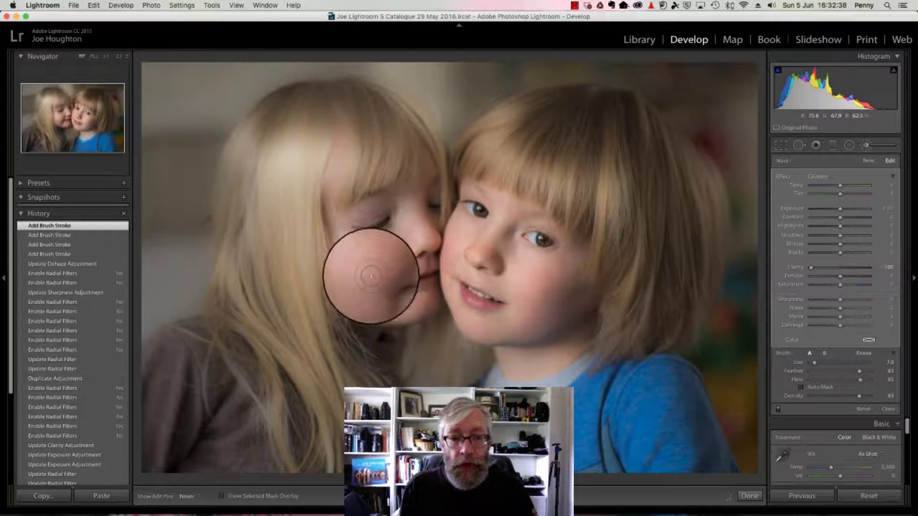
pyautogui.moveTo(360, 258); pyautogui.dragTo(375, 287)
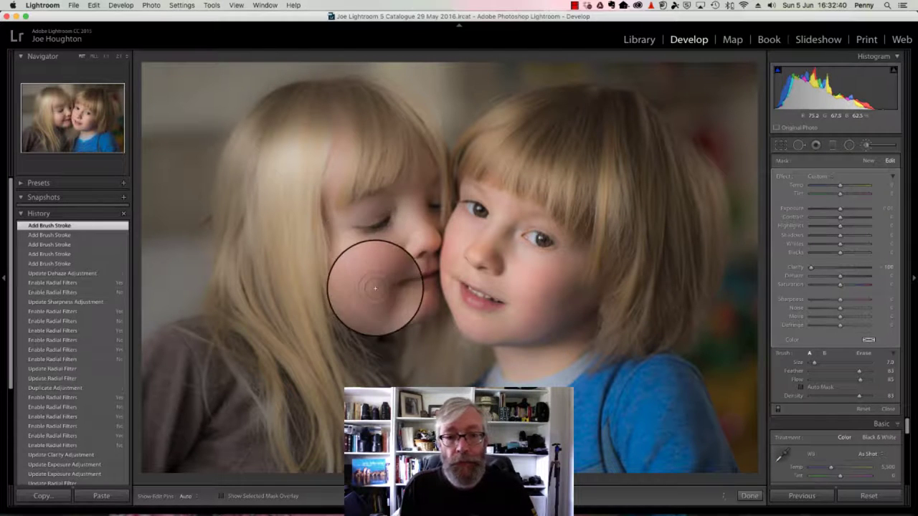
pyautogui.press('h')
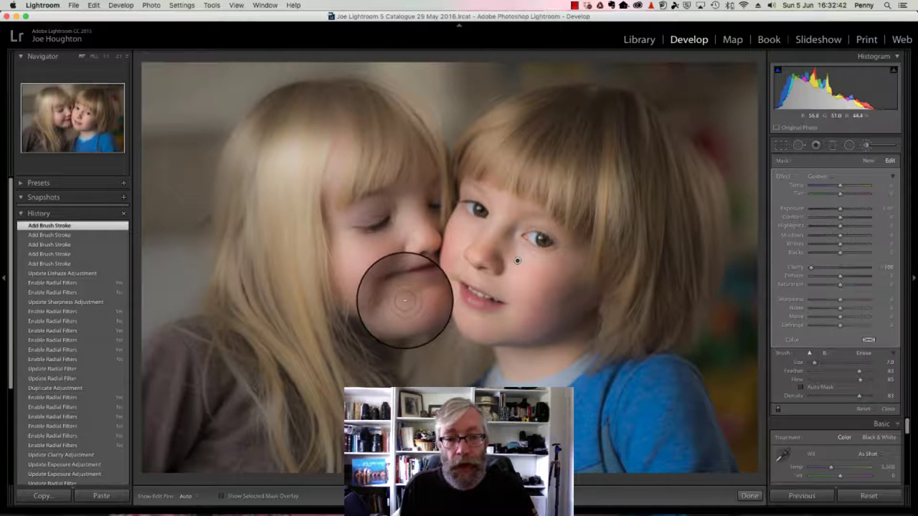
pyautogui.moveTo(406, 300); pyautogui.dragTo(386, 297)
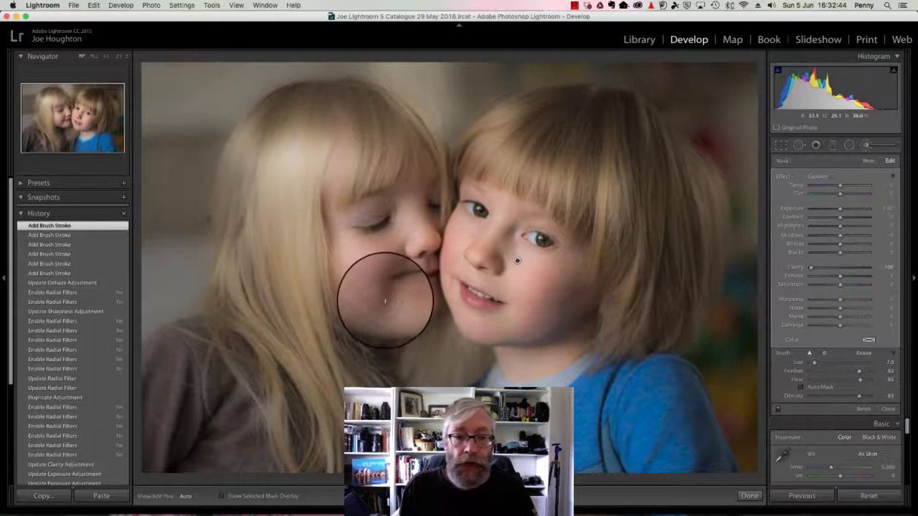
pyautogui.press('h')
pyautogui.press('h')
pyautogui.moveTo(520, 242)
pyautogui.mouseDown()
pyautogui.moveTo(530, 264)
pyautogui.moveTo(565, 275)
pyautogui.moveTo(540, 279)
pyautogui.moveTo(539, 294)
pyautogui.moveTo(533, 304)
pyautogui.mouseUp()
pyautogui.press('h')
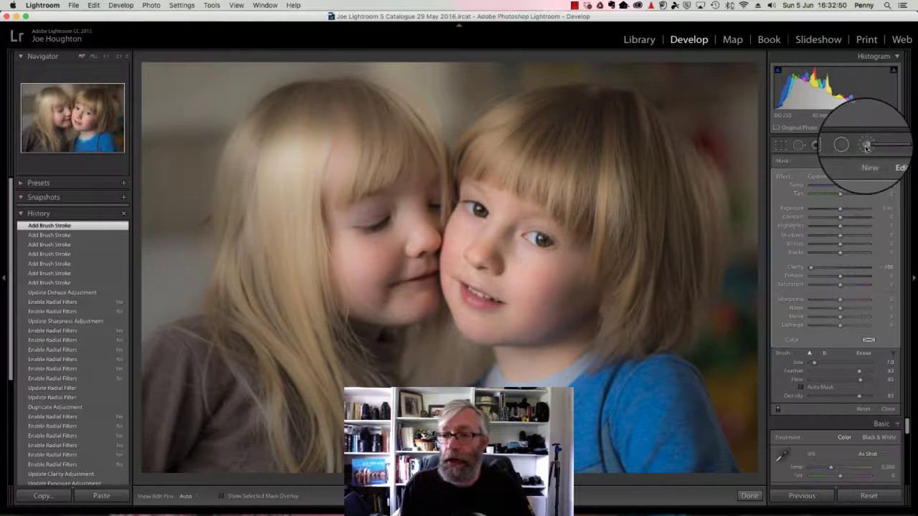
# Step: Close the brush and remove blemishes on the girl's cheek with Spot Removal, then deselect it
pyautogui.click(866, 146)
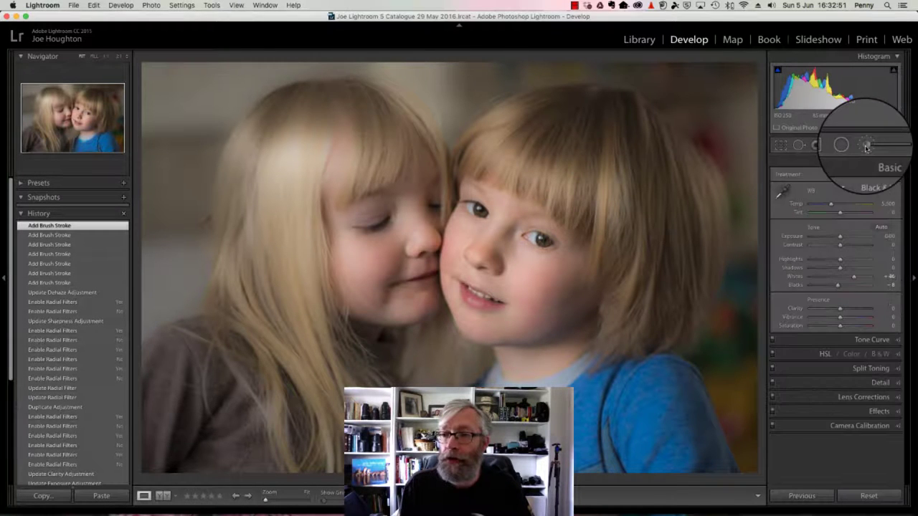
pyautogui.click(799, 146)
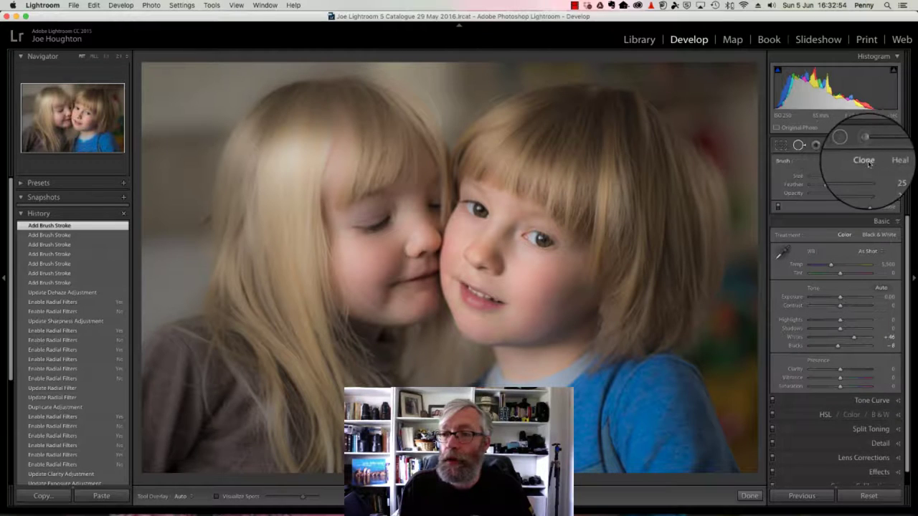
pyautogui.click(499, 327)
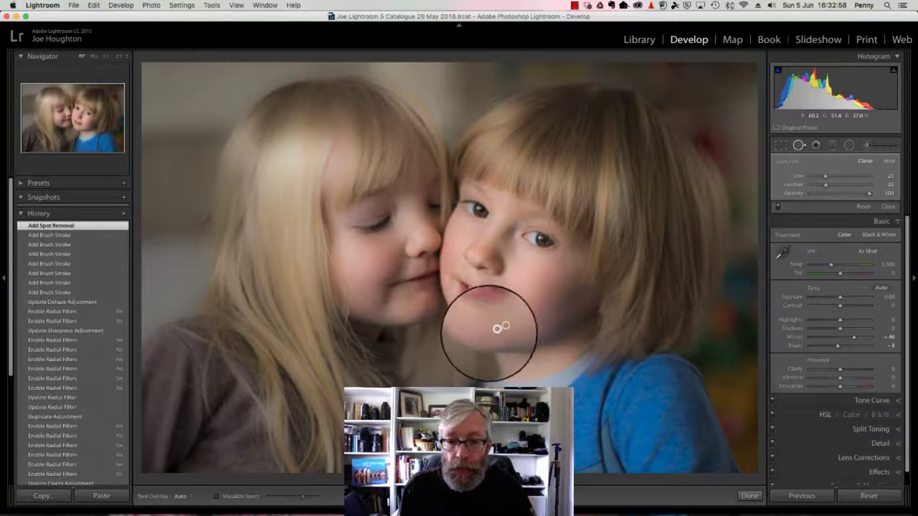
pyautogui.moveTo(463, 320)
pyautogui.mouseDown()
pyautogui.moveTo(458, 294)
pyautogui.moveTo(389, 269)
pyautogui.mouseUp()
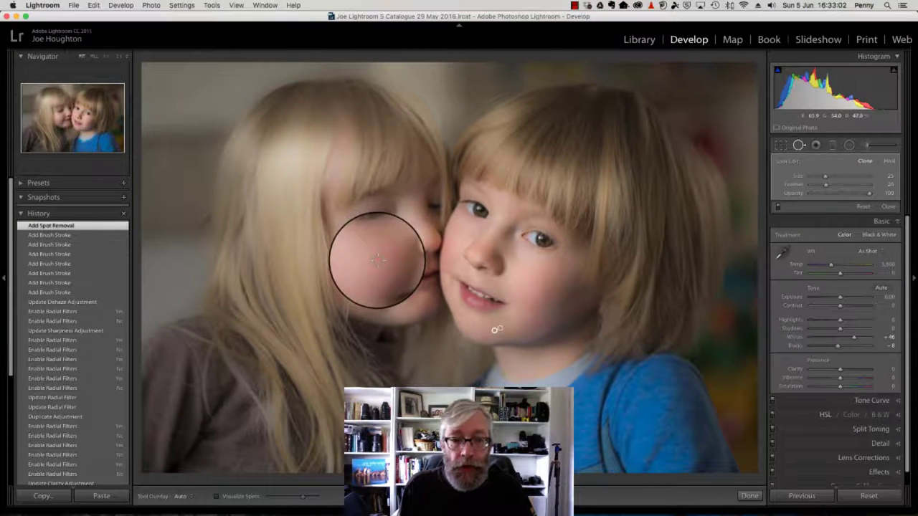
pyautogui.moveTo(378, 260)
pyautogui.mouseDown()
pyautogui.moveTo(385, 278)
pyautogui.moveTo(347, 252)
pyautogui.moveTo(360, 318)
pyautogui.moveTo(404, 303)
pyautogui.moveTo(424, 308)
pyautogui.moveTo(400, 312)
pyautogui.moveTo(373, 290)
pyautogui.mouseUp()
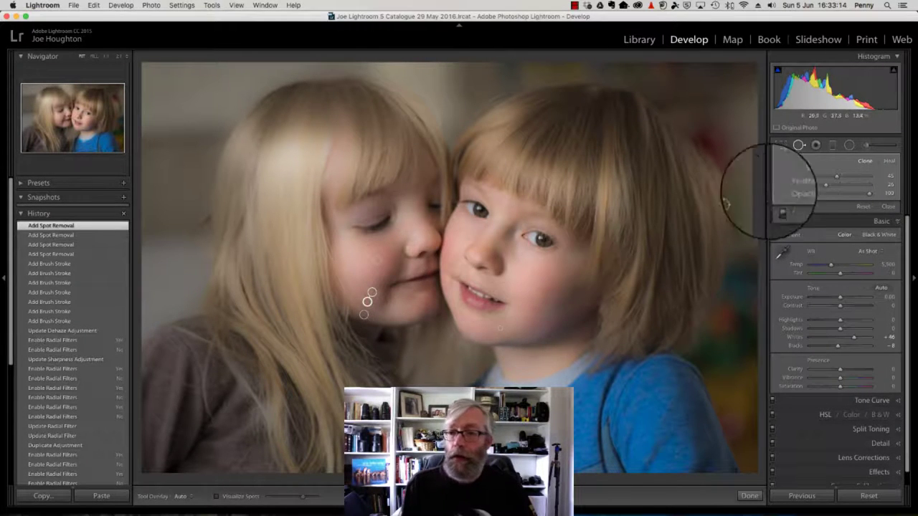
pyautogui.click(798, 147)
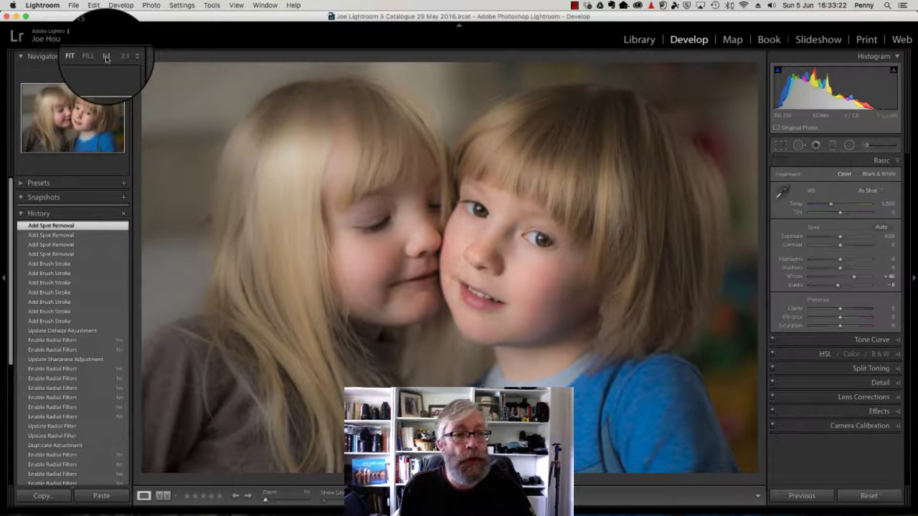
# Step: Zoom to 1:1 on the boy's eyes and draw a radial filter ellipse around one eye
pyautogui.click(105, 58)
pyautogui.click(94, 99)
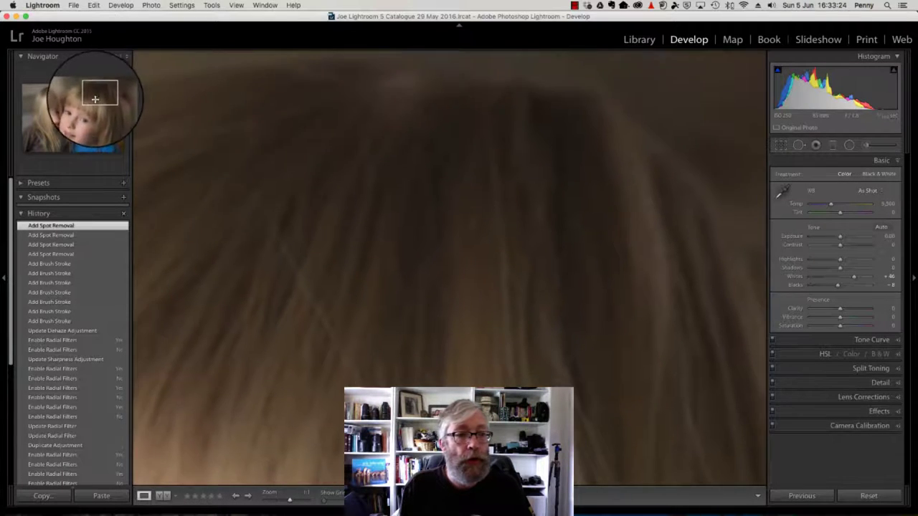
pyautogui.moveTo(95, 99); pyautogui.dragTo(83, 112)
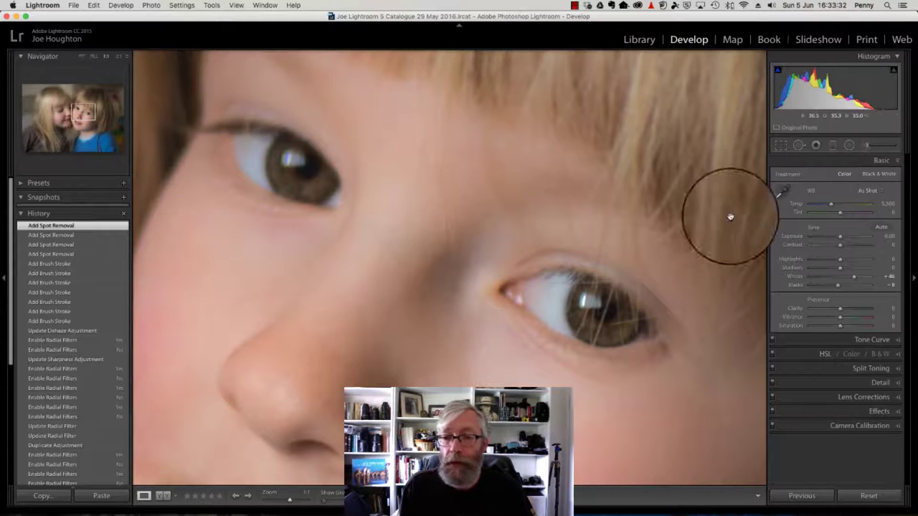
pyautogui.click(849, 145)
pyautogui.moveTo(580, 311); pyautogui.dragTo(616, 345)
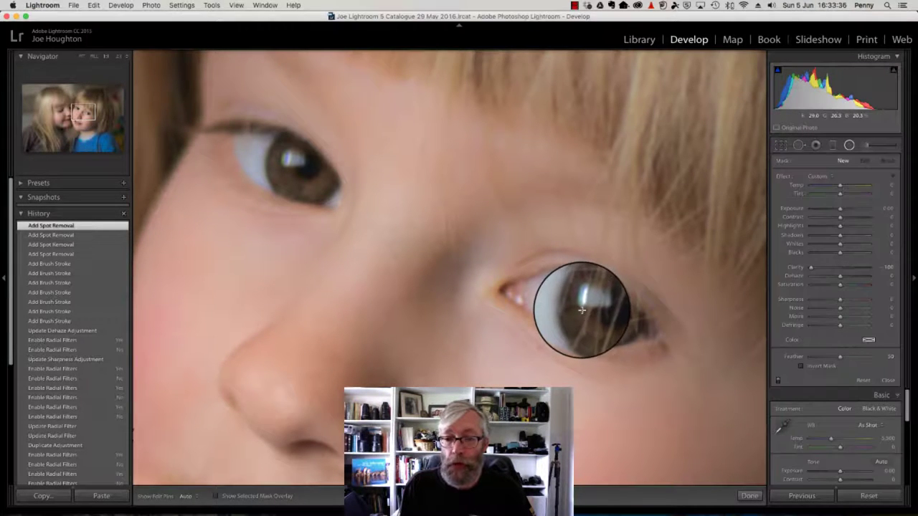
pyautogui.moveTo(582, 309); pyautogui.dragTo(631, 313)
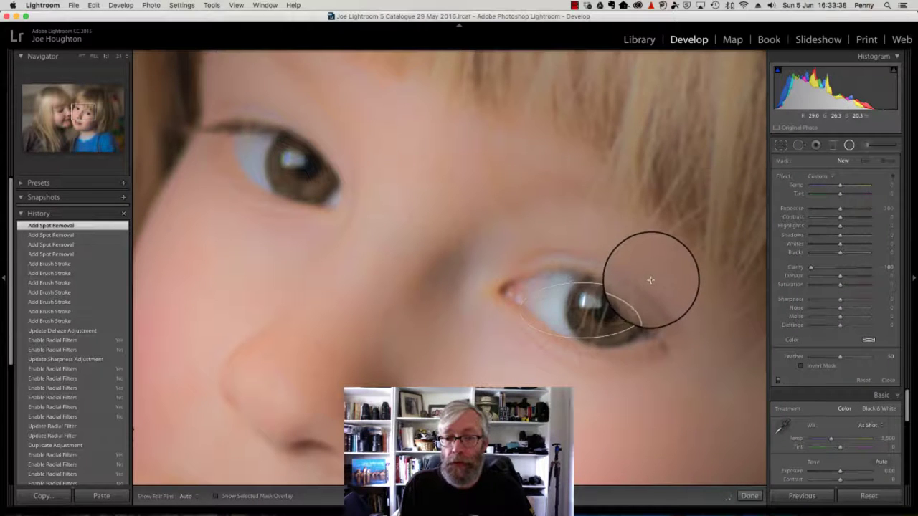
pyautogui.moveTo(657, 277); pyautogui.dragTo(646, 335)
pyautogui.moveTo(594, 280); pyautogui.dragTo(595, 276)
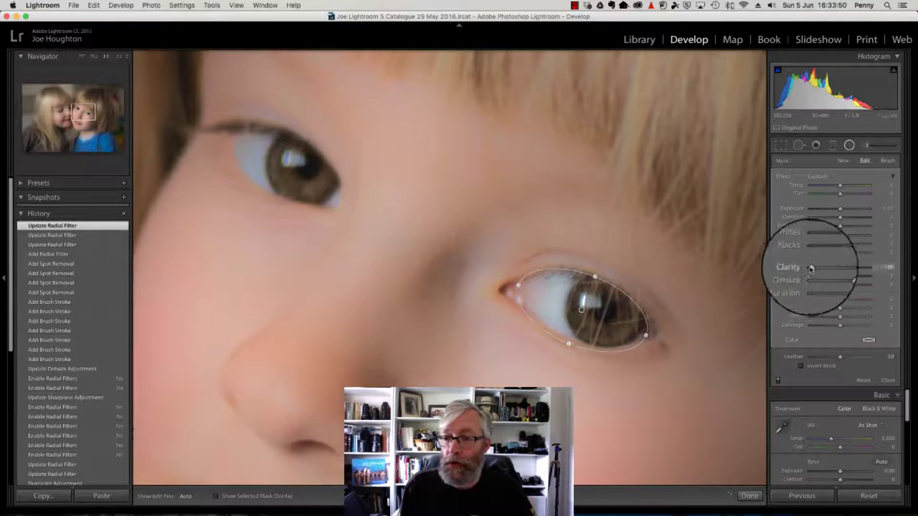
# Step: Invert the eye filter's mask and set Clarity 17 and Exposure 0.17, comparing before and after
pyautogui.moveTo(811, 268); pyautogui.dragTo(885, 271)
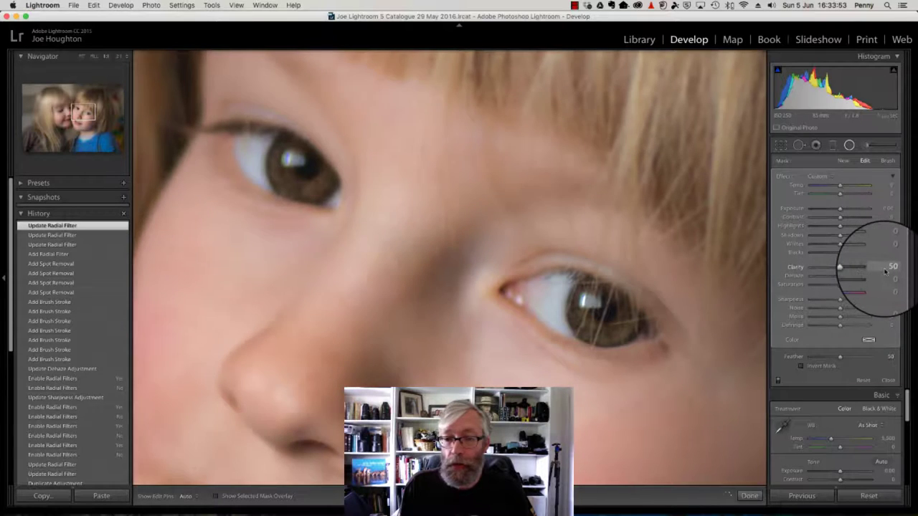
pyautogui.click(847, 269)
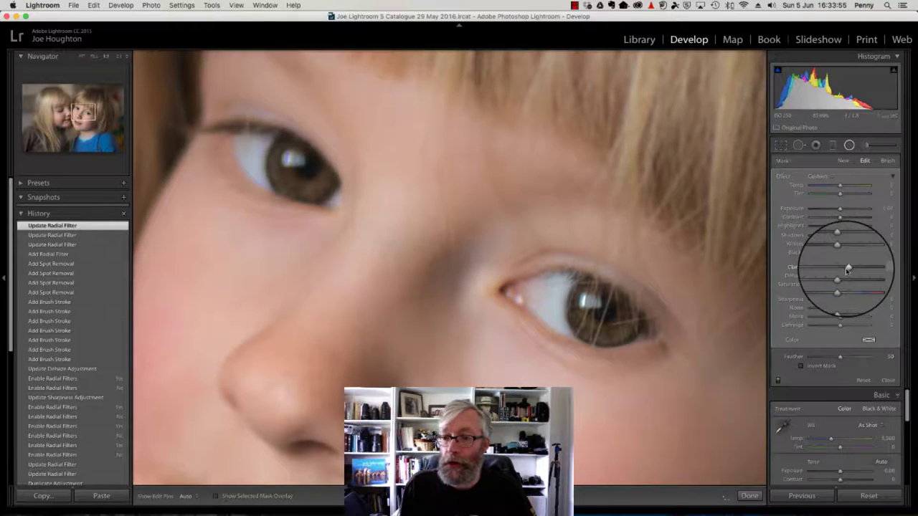
pyautogui.click(801, 367)
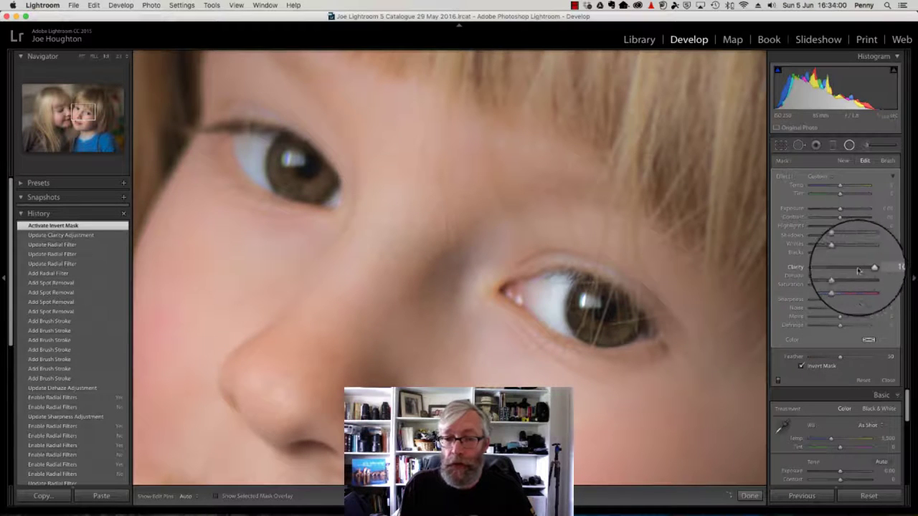
pyautogui.click(864, 271)
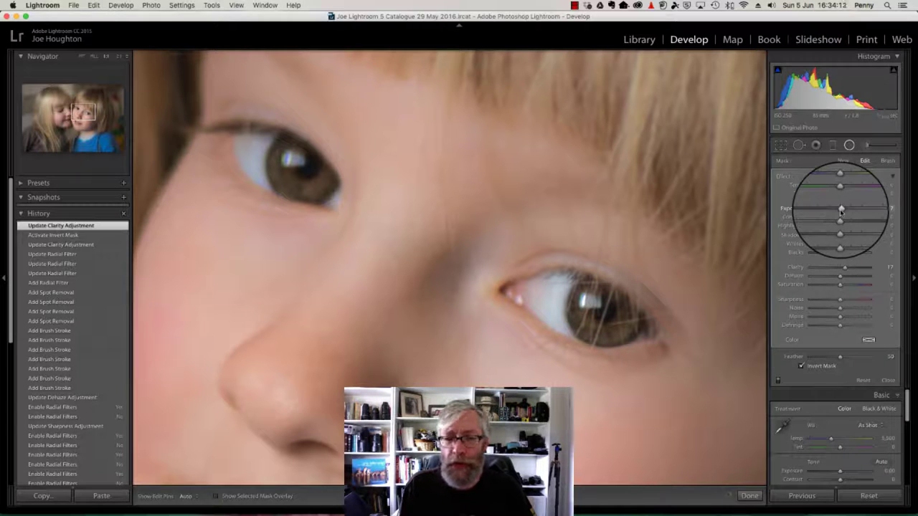
pyautogui.moveTo(841, 210); pyautogui.dragTo(843, 210)
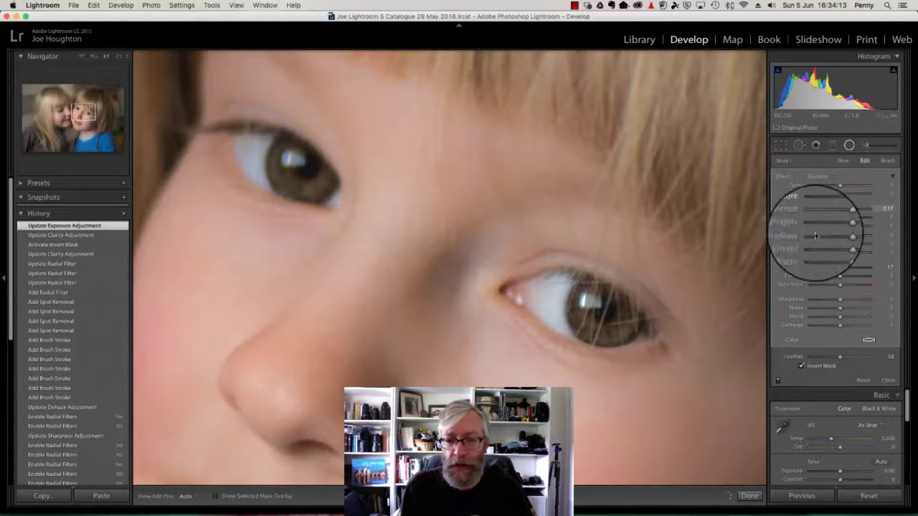
pyautogui.click(778, 380)
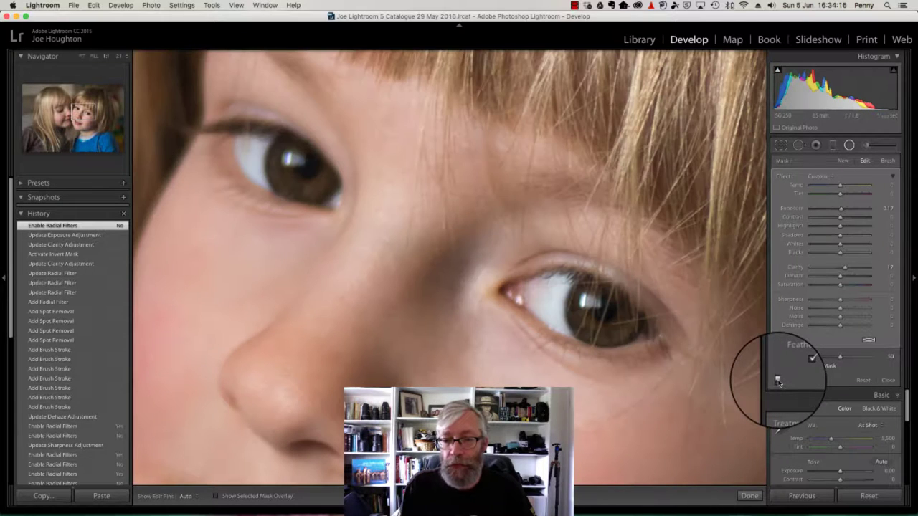
pyautogui.click(778, 380)
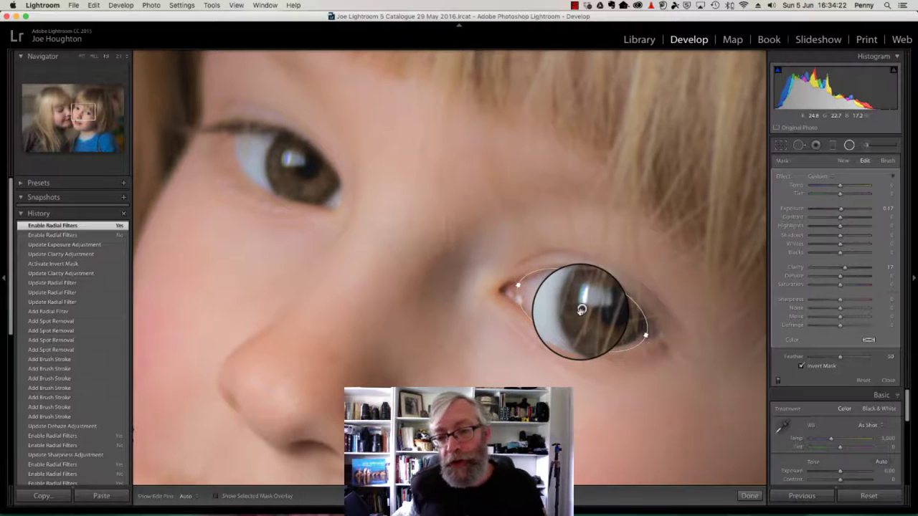
# Step: Duplicate the eye radial filter onto the boy's other eye, fit it, and close the filter tool
pyautogui.moveTo(581, 310)
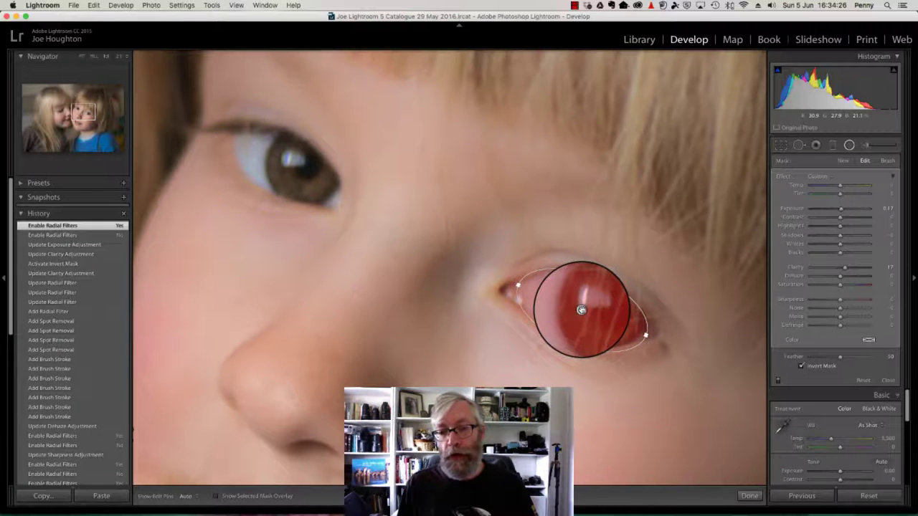
pyautogui.rightClick(581, 309)
pyautogui.click(591, 316)
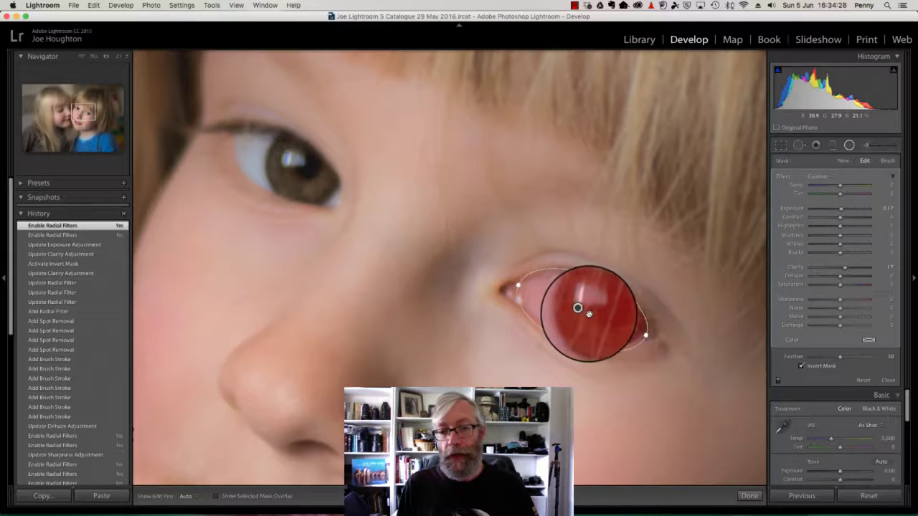
pyautogui.moveTo(581, 310); pyautogui.dragTo(283, 169)
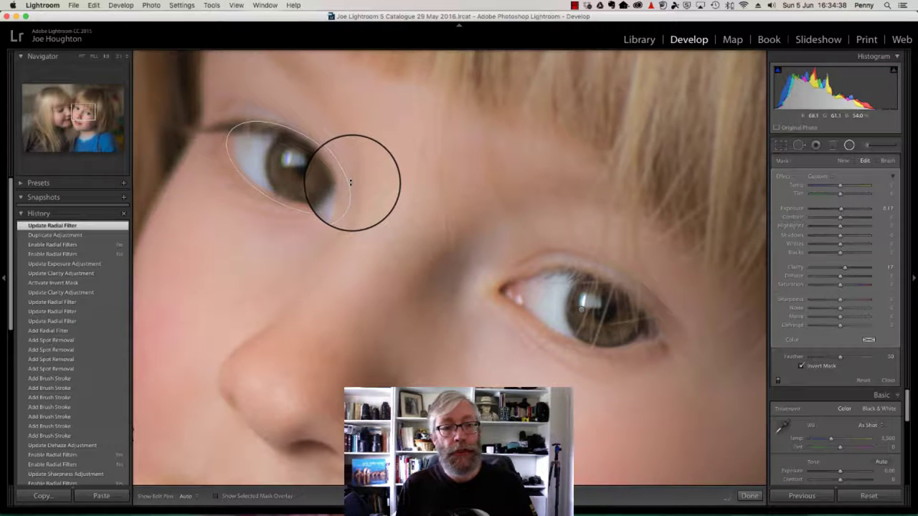
pyautogui.moveTo(350, 181); pyautogui.dragTo(348, 205)
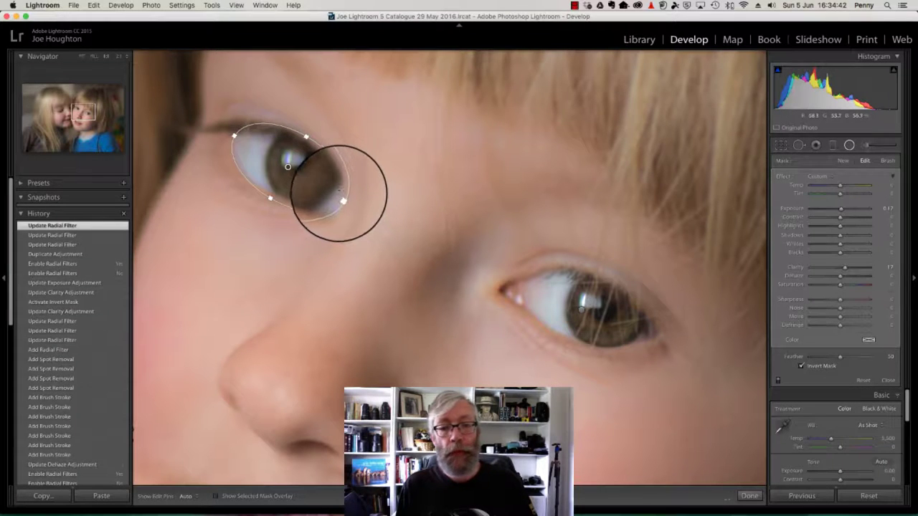
pyautogui.click(851, 146)
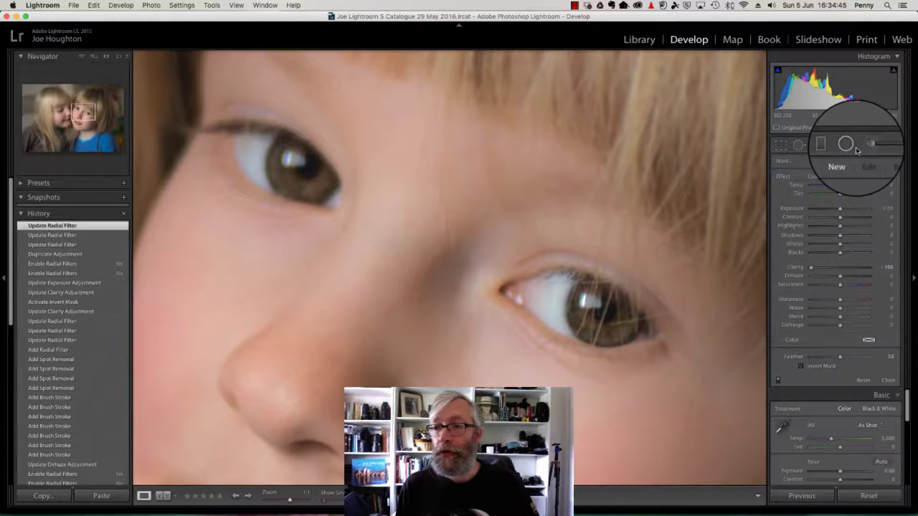
# Step: Switch the Navigator to FIT to see the entire edited portrait
pyautogui.click(82, 56)
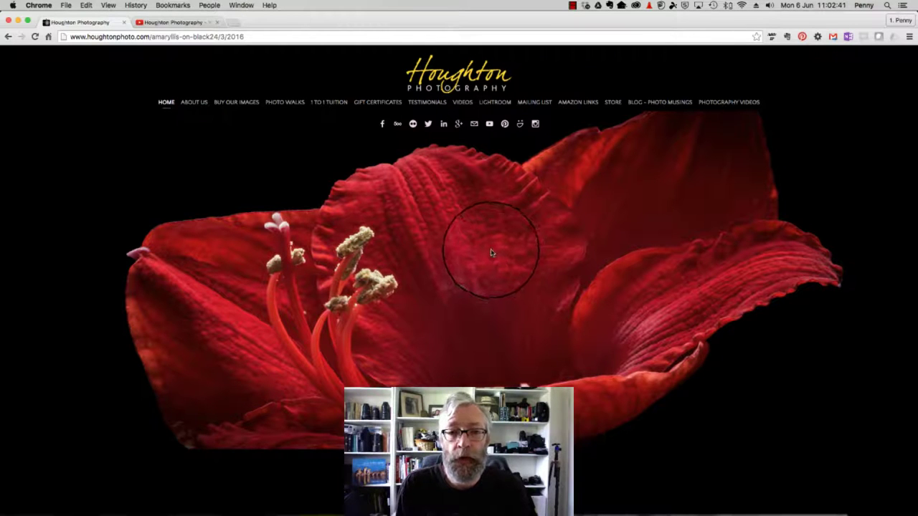
# Step: Open the website's VIDEOS page, then bring up the Houghton Photography YouTube channel tab
pyautogui.click(462, 106)
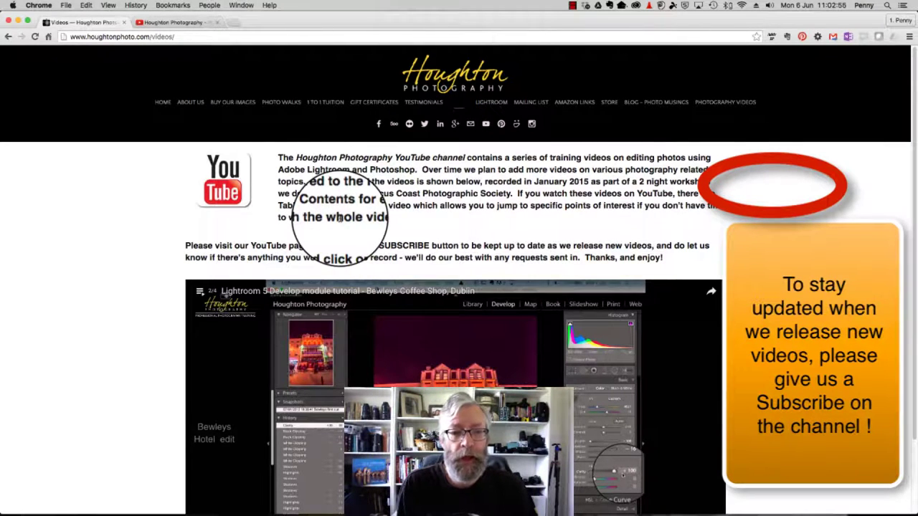
pyautogui.click(177, 24)
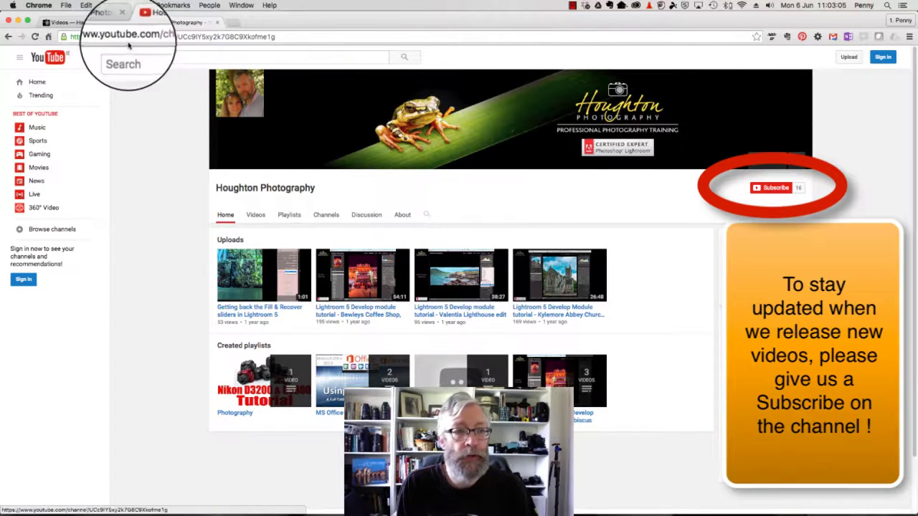
# Step: Go back to the houghtonphoto.com tab showing the Photography Videos page
pyautogui.click(85, 22)
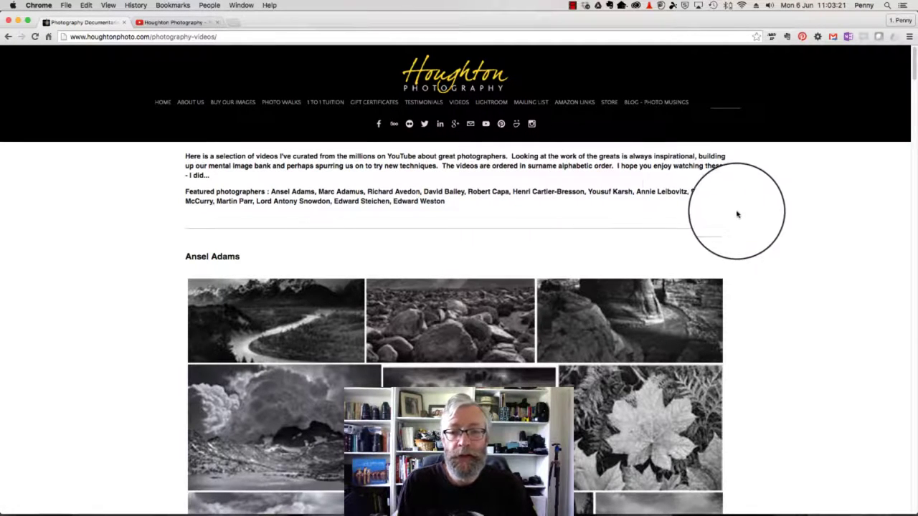
pyautogui.scroll(-4, 739, 216)
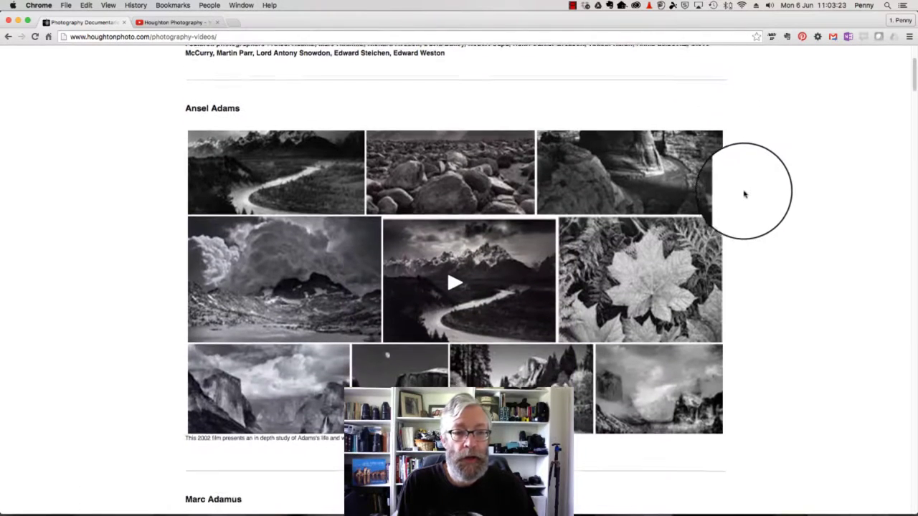
pyautogui.scroll(-2, 739, 189)
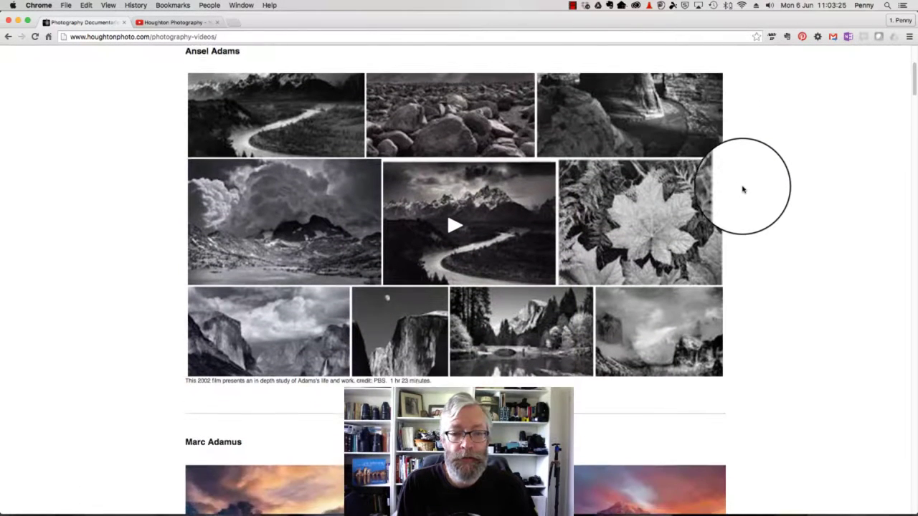
pyautogui.scroll(-14, 743, 190)
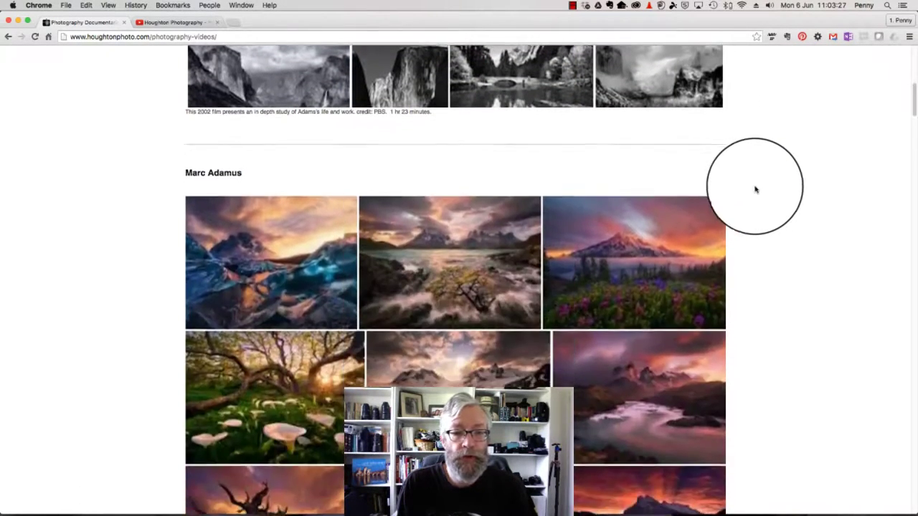
pyautogui.scroll(-12, 758, 190)
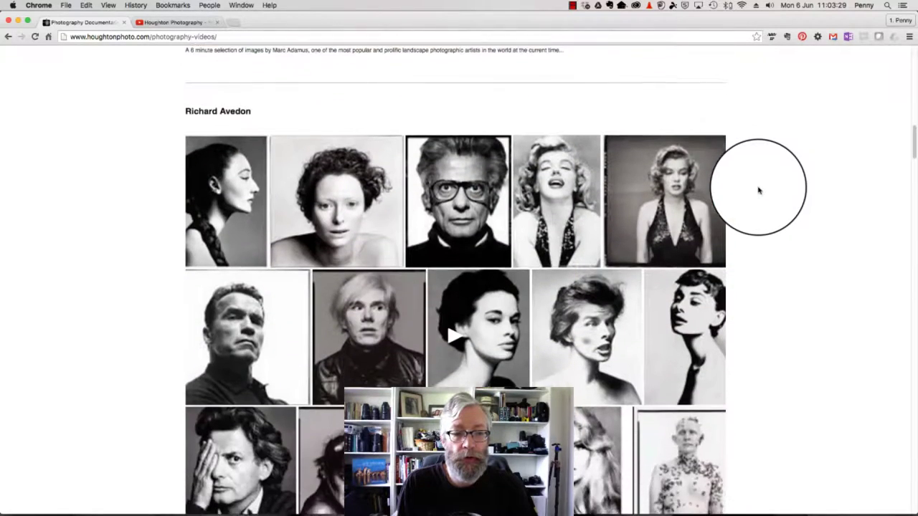
pyautogui.scroll(-13, 760, 189)
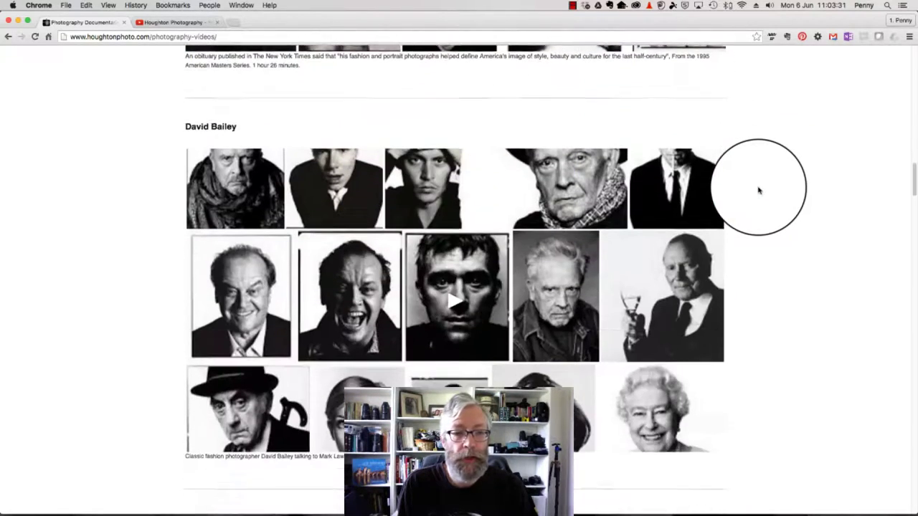
pyautogui.scroll(-3, 761, 189)
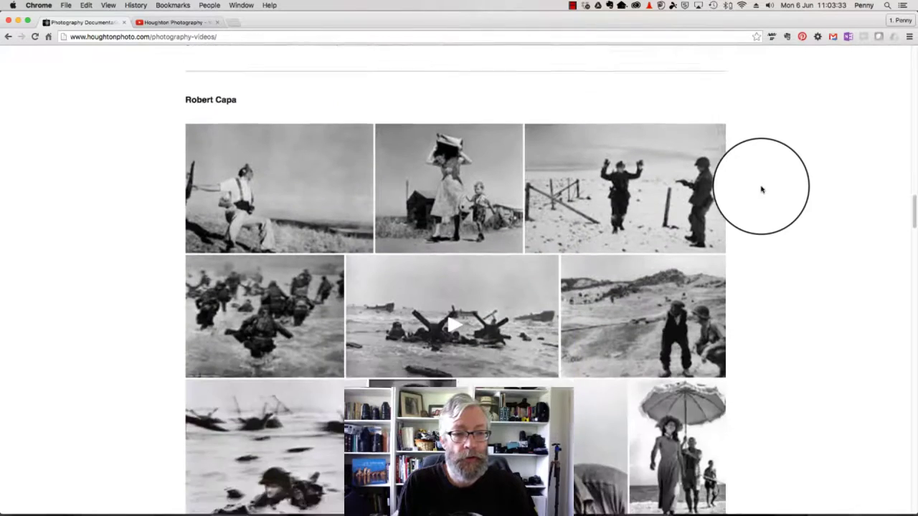
pyautogui.scroll(-5, 762, 190)
pyautogui.scroll(-10, 761, 189)
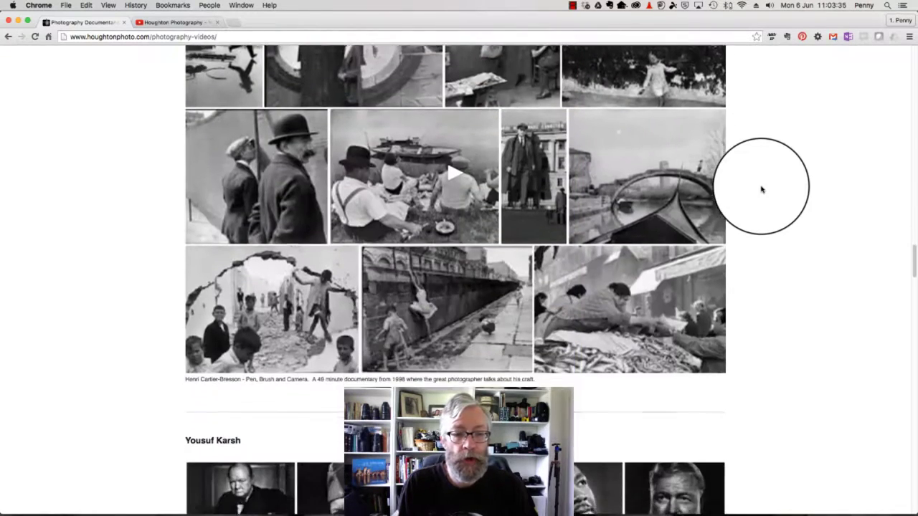
pyautogui.scroll(-8, 762, 189)
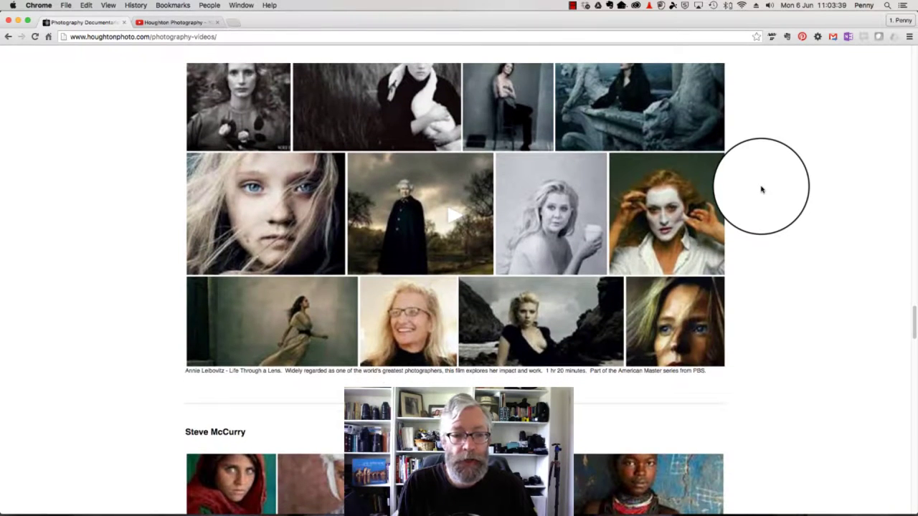
pyautogui.scroll(-8, 761, 189)
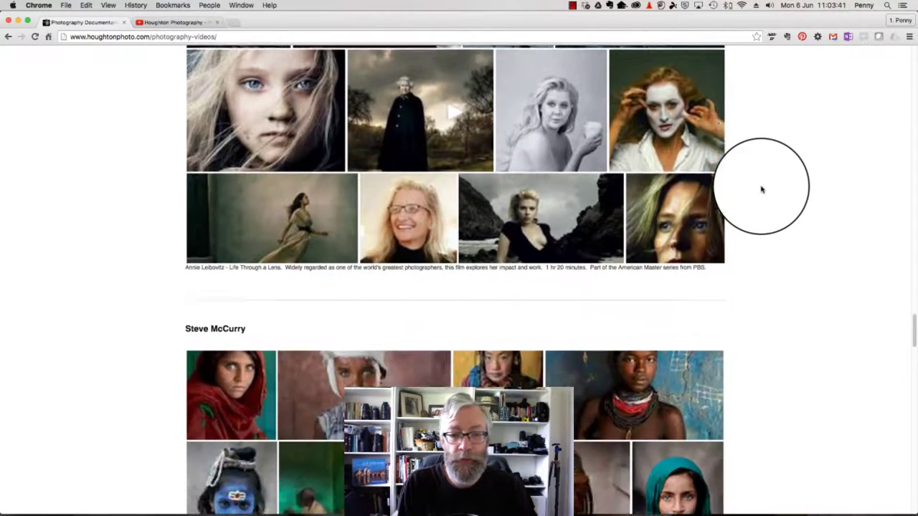
pyautogui.scroll(-1, 762, 189)
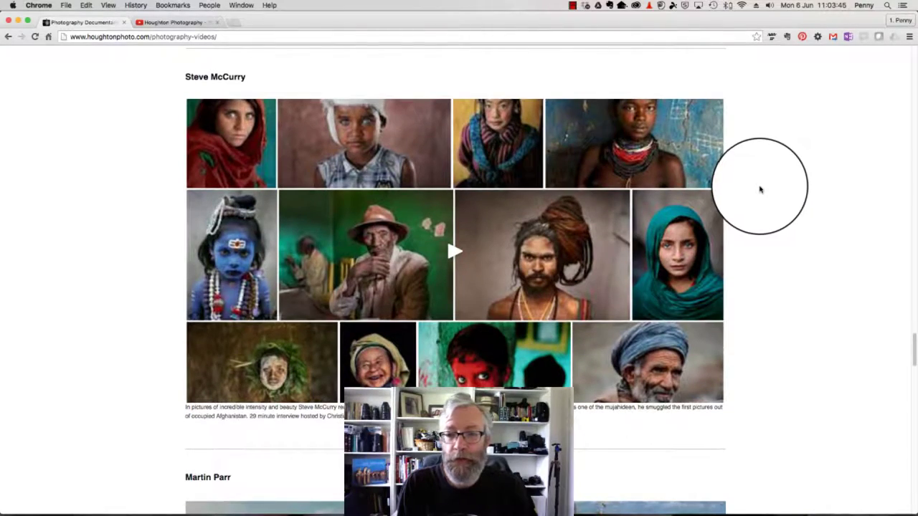
pyautogui.scroll(20, 761, 189)
pyautogui.scroll(20, 763, 188)
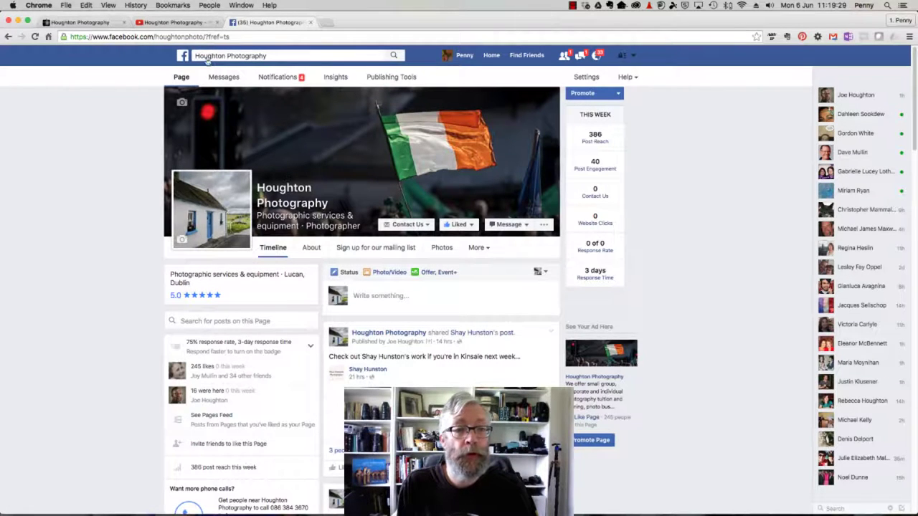
pyautogui.moveTo(459, 225)
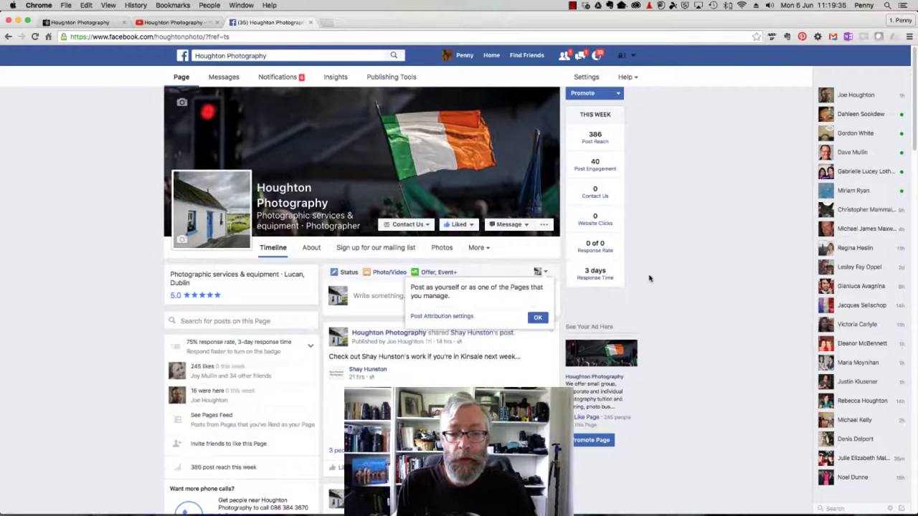
pyautogui.scroll(-3, 649, 275)
pyautogui.scroll(-5, 649, 273)
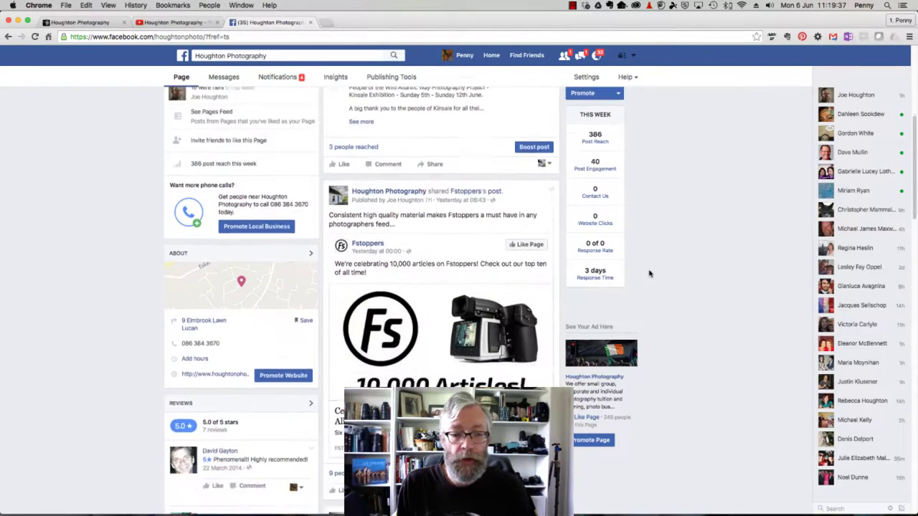
pyautogui.scroll(-10, 529, 234)
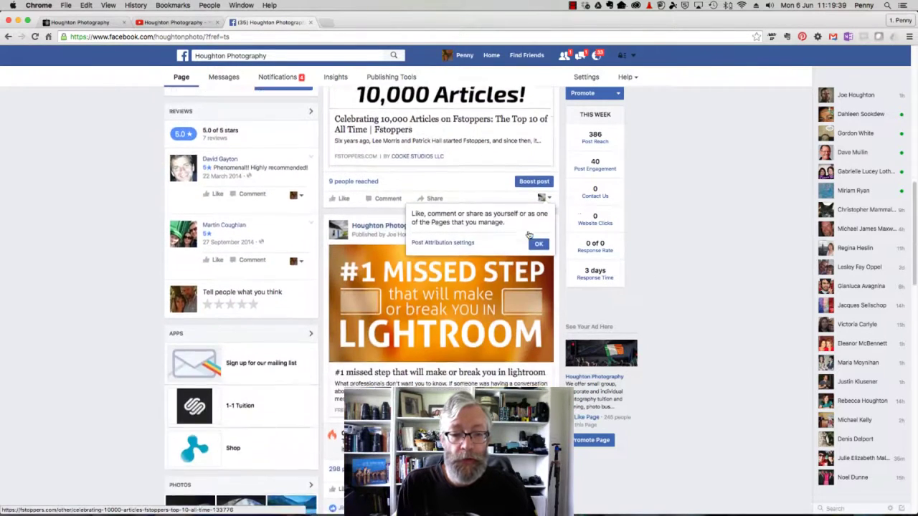
pyautogui.scroll(-5, 528, 235)
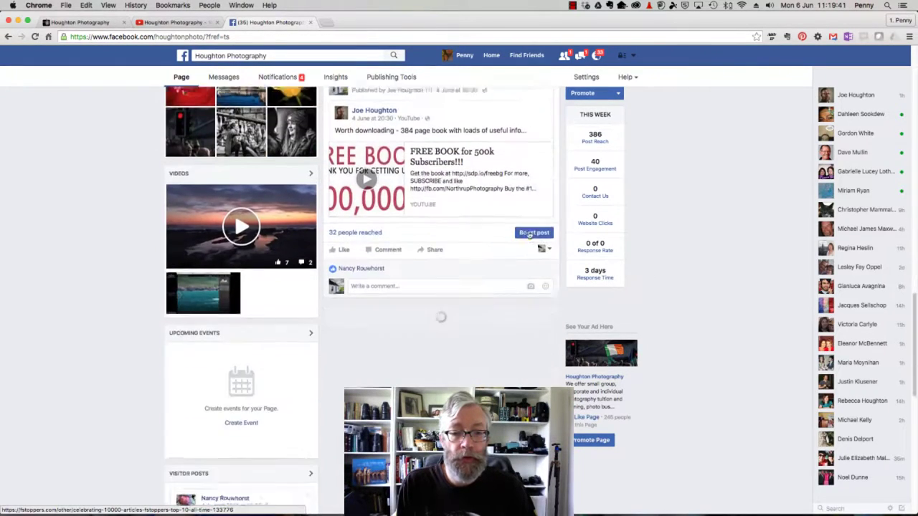
pyautogui.scroll(1, 528, 235)
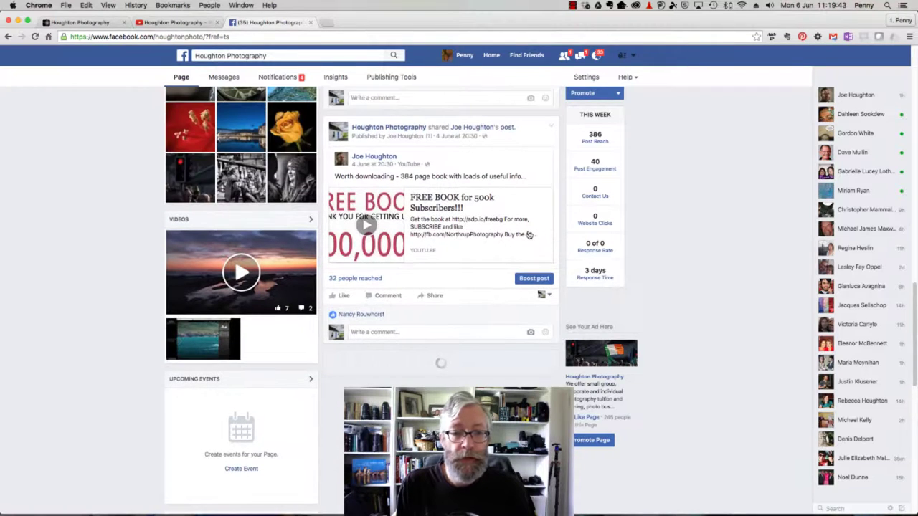
pyautogui.scroll(3, 343, 153)
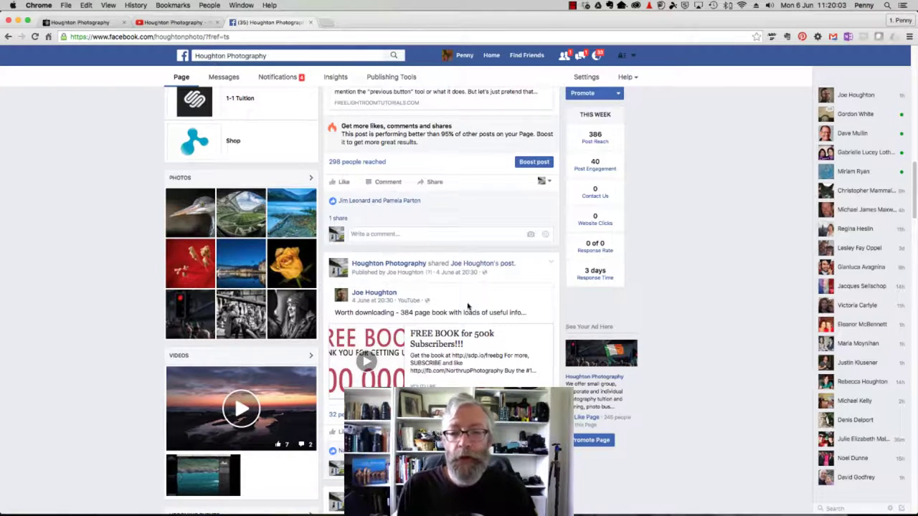
pyautogui.scroll(15, 468, 307)
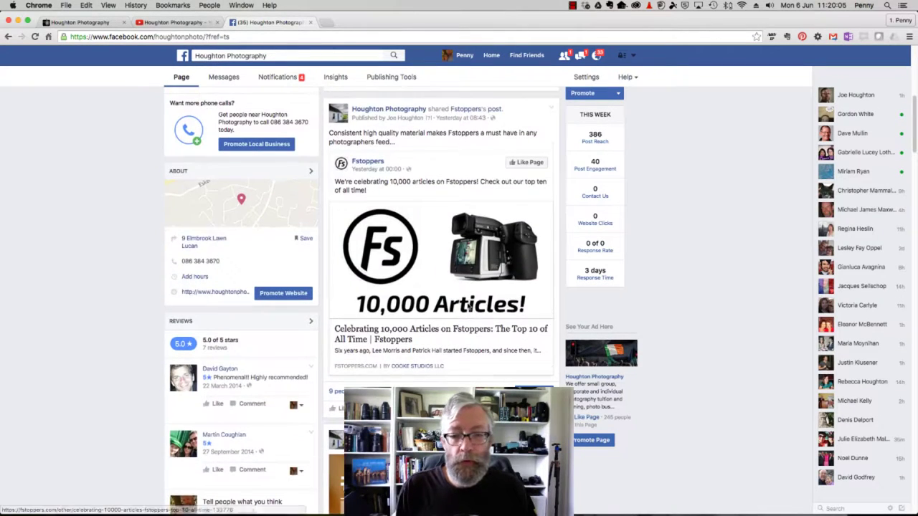
pyautogui.scroll(3, 467, 307)
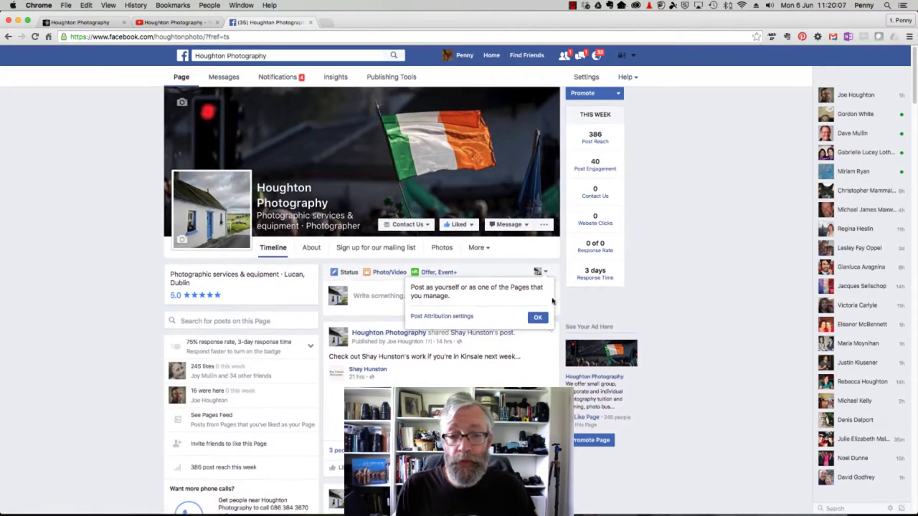